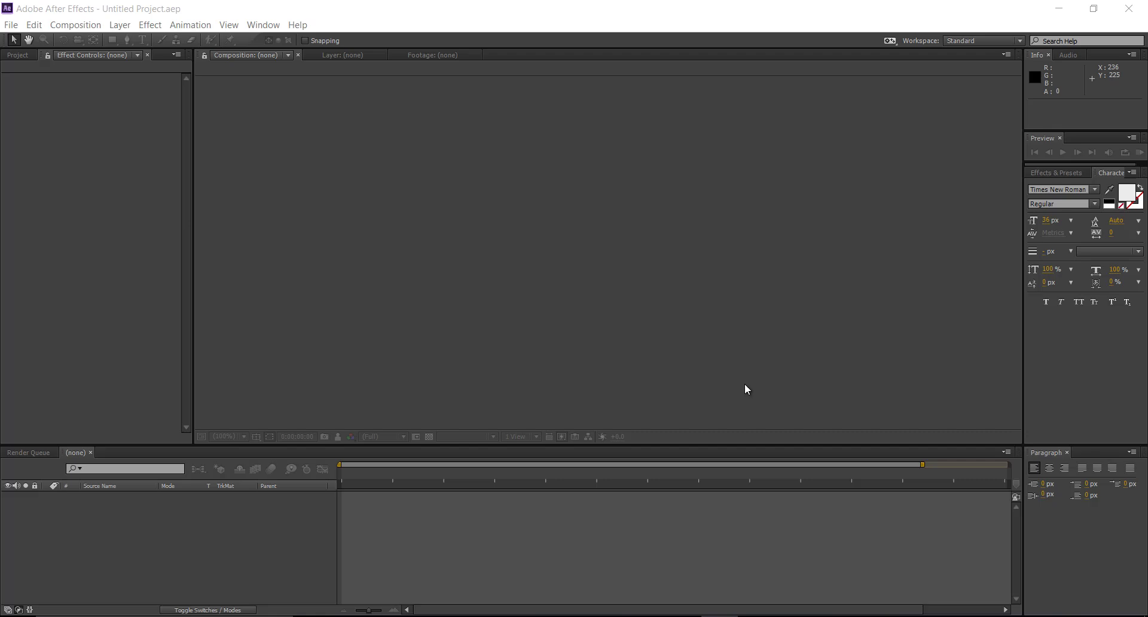
Step: Import snow final work.psd as a Composition, creating its snow final work Layers folder
click(10, 25)
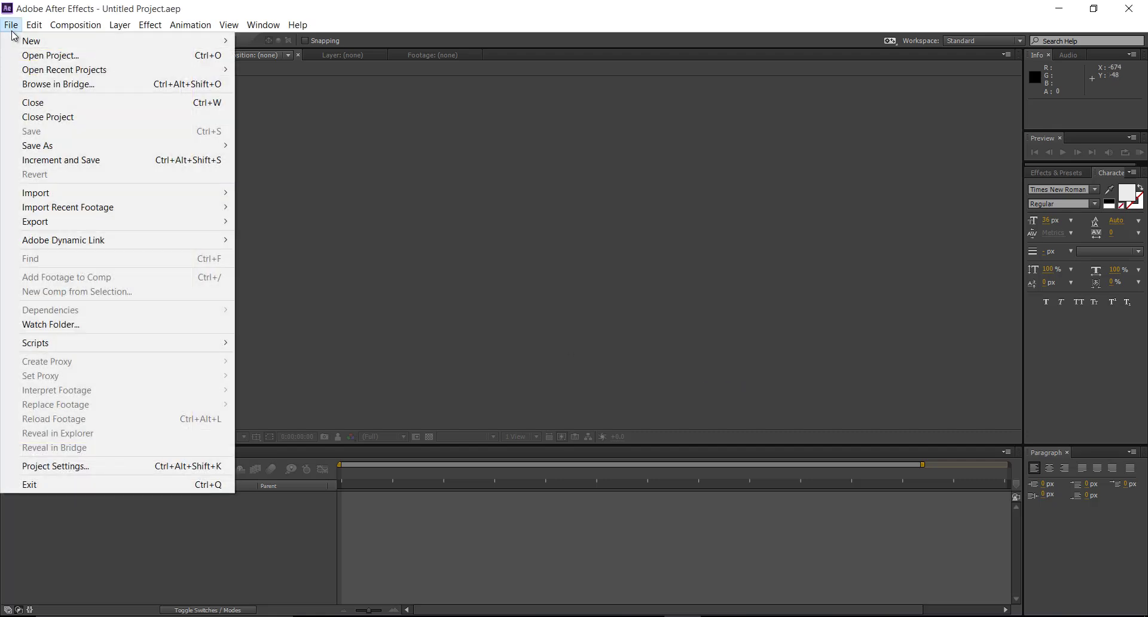
mouse_move(116, 194)
click(273, 192)
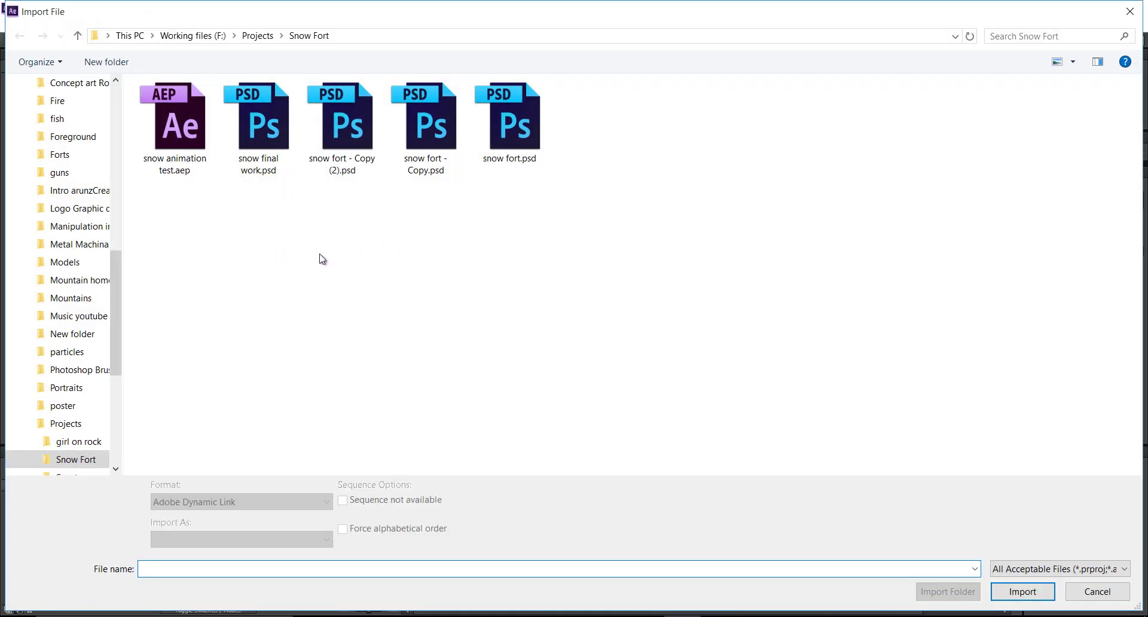
double_click(267, 136)
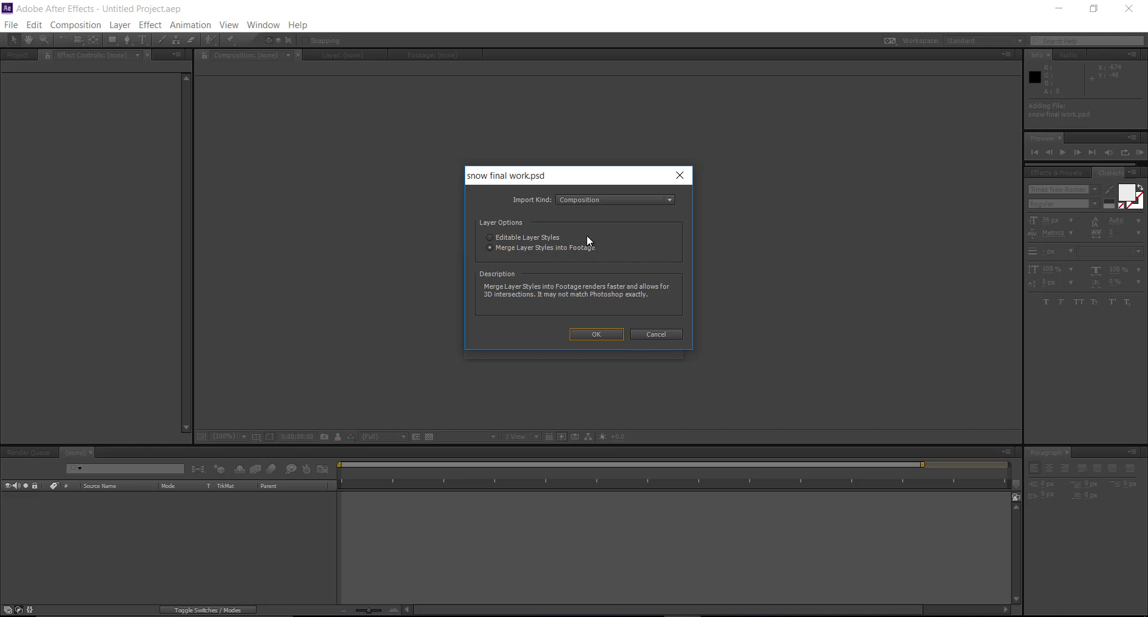
click(589, 201)
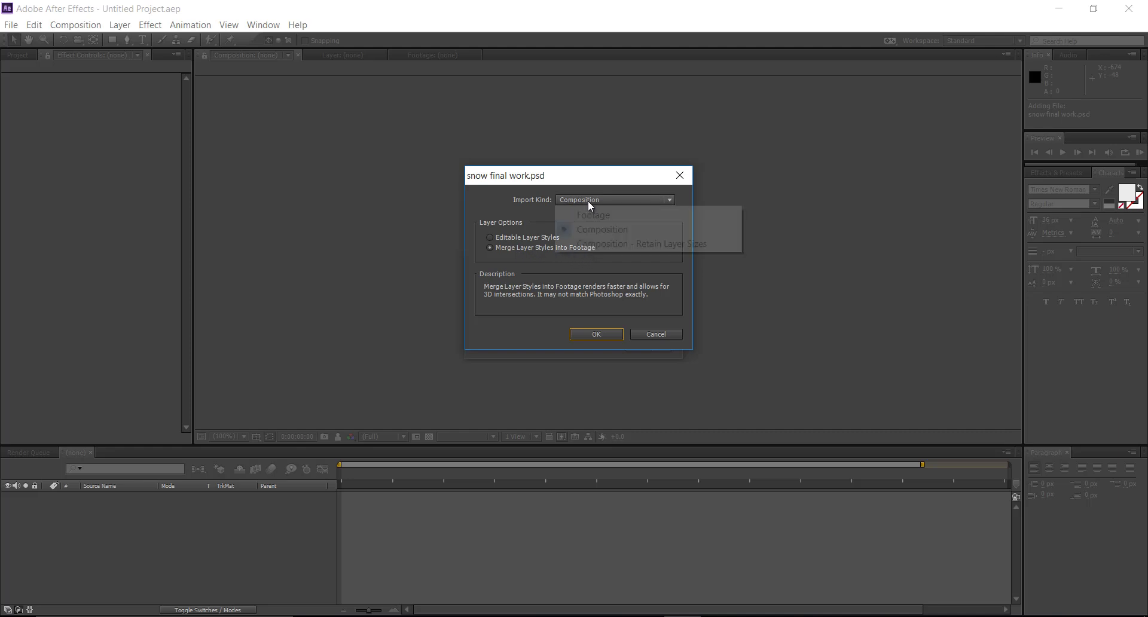
click(587, 242)
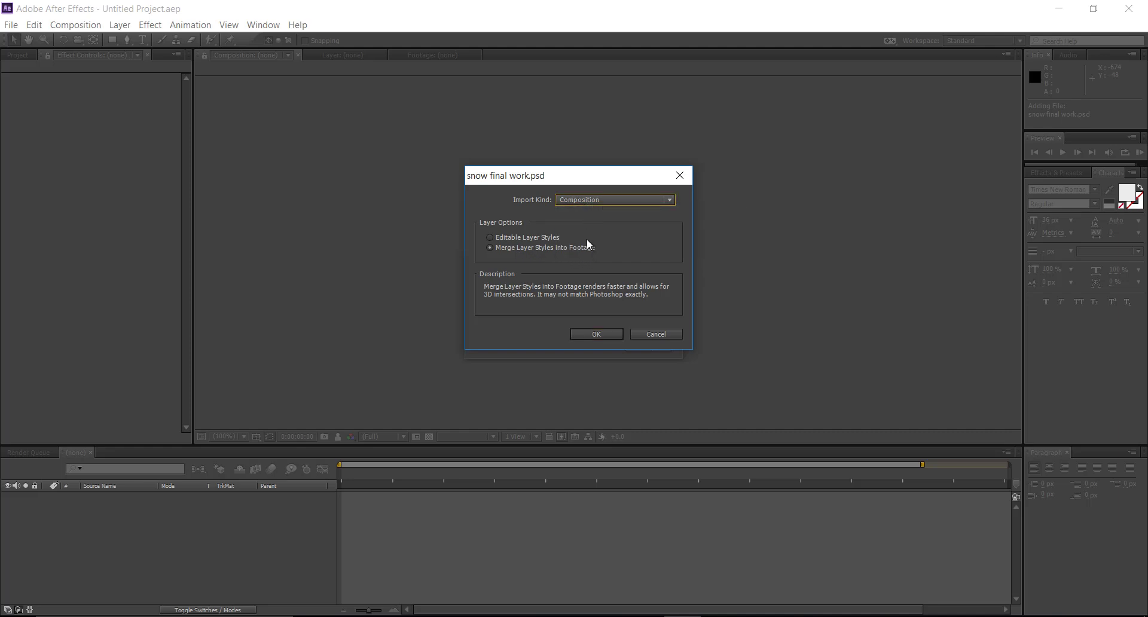
click(586, 333)
Step: Open the snow final work composition from the Project panel
click(46, 199)
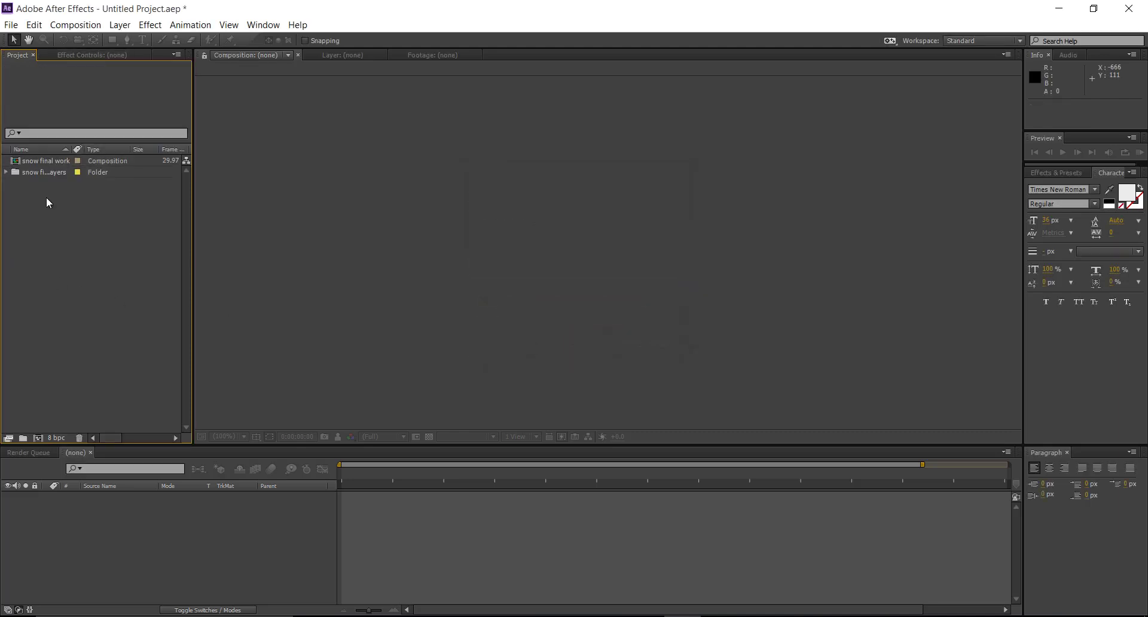
click(47, 164)
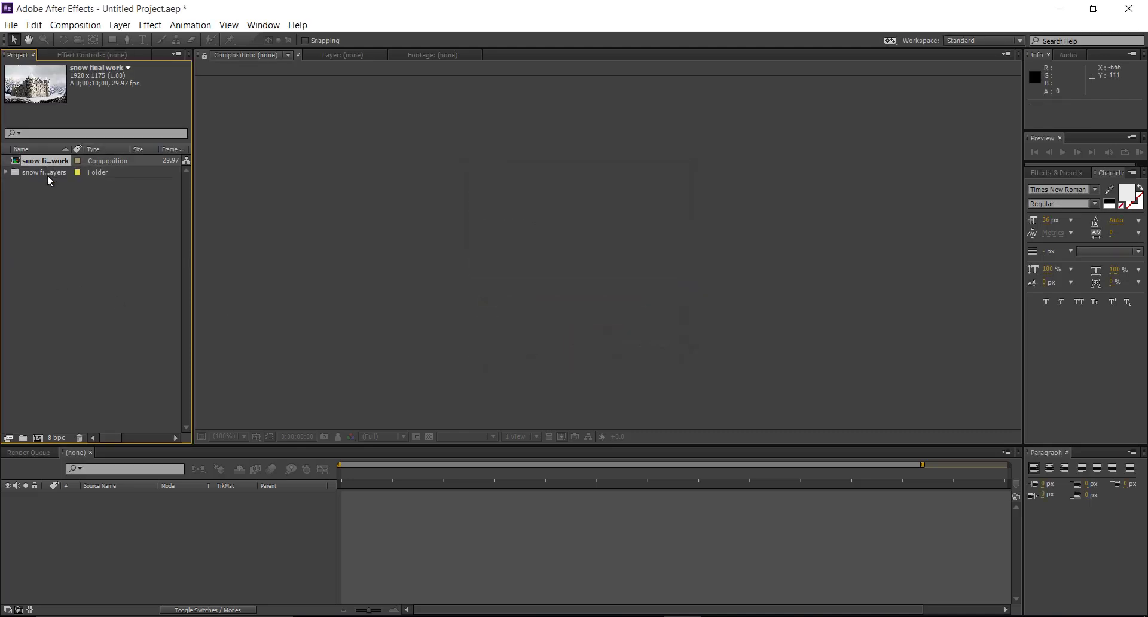
click(48, 175)
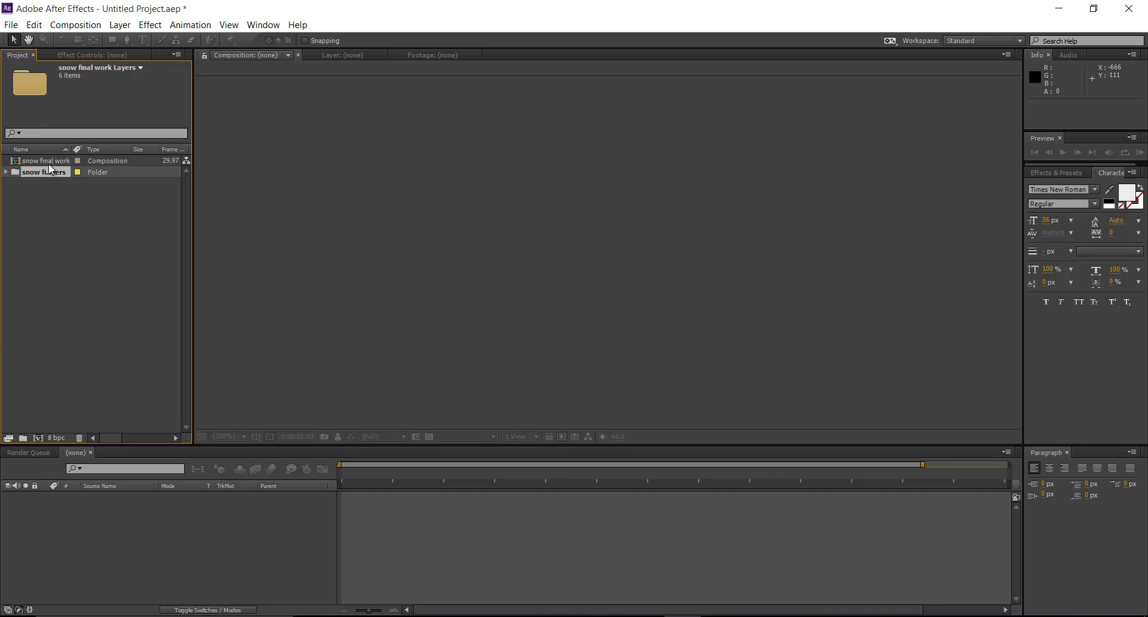
click(48, 163)
double_click(50, 159)
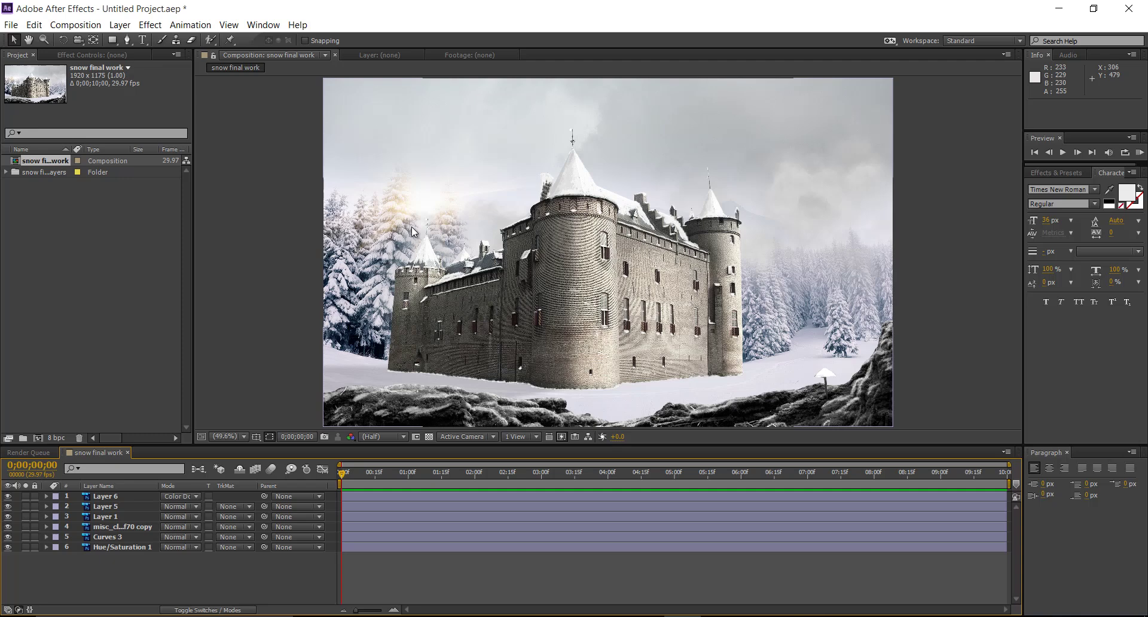
Step: Split the viewer into 4 Views and switch the castle layers to 3D
click(534, 436)
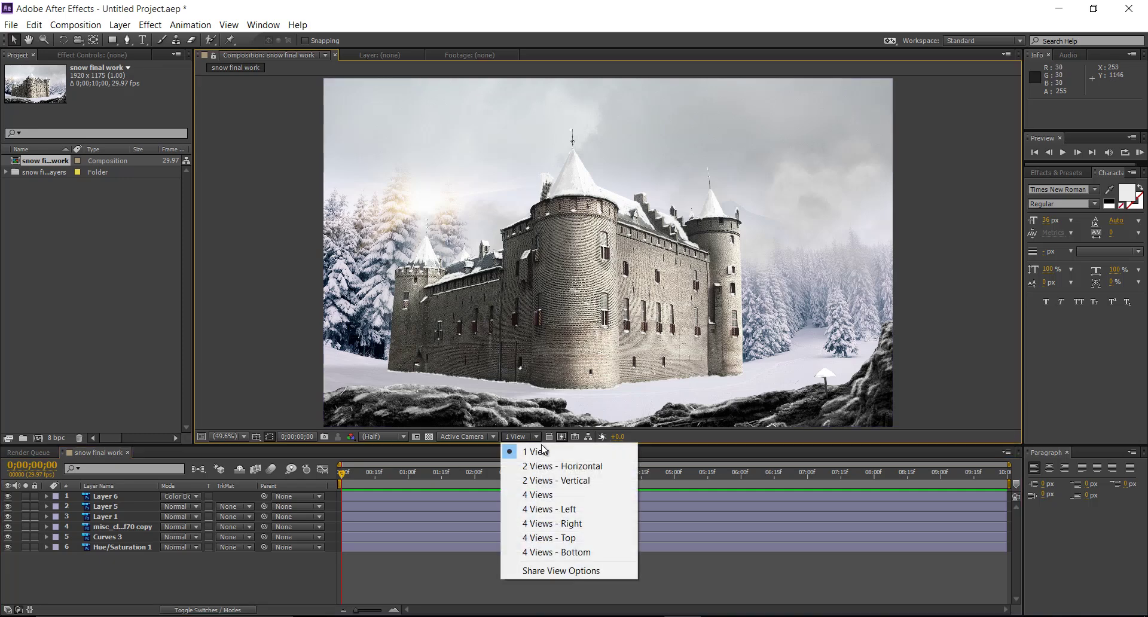
click(551, 497)
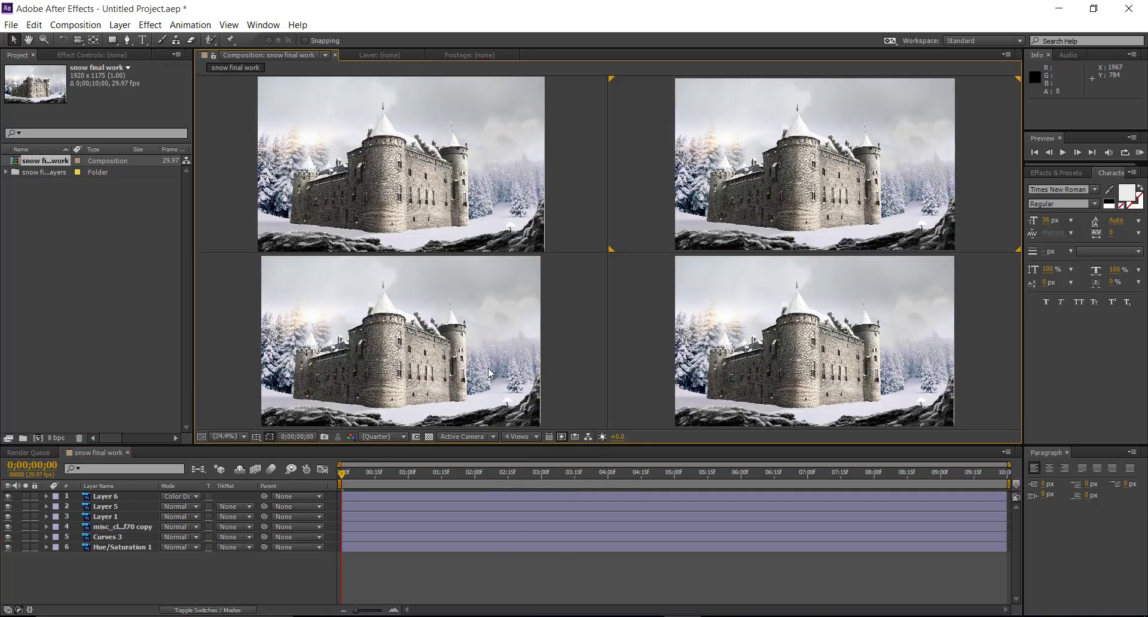
click(220, 610)
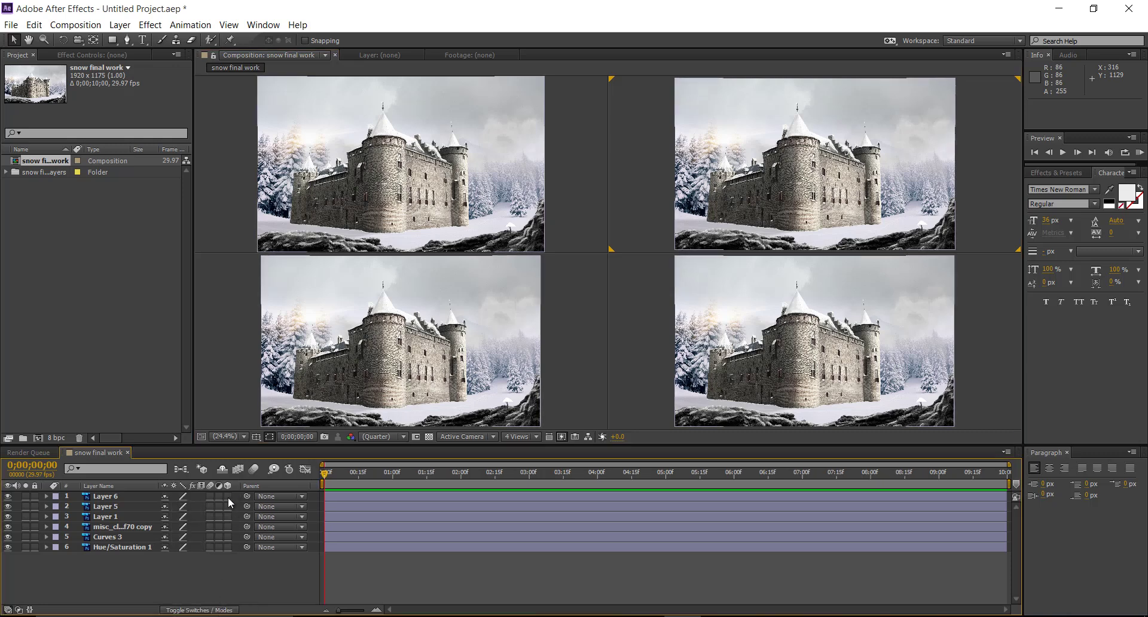
click(228, 547)
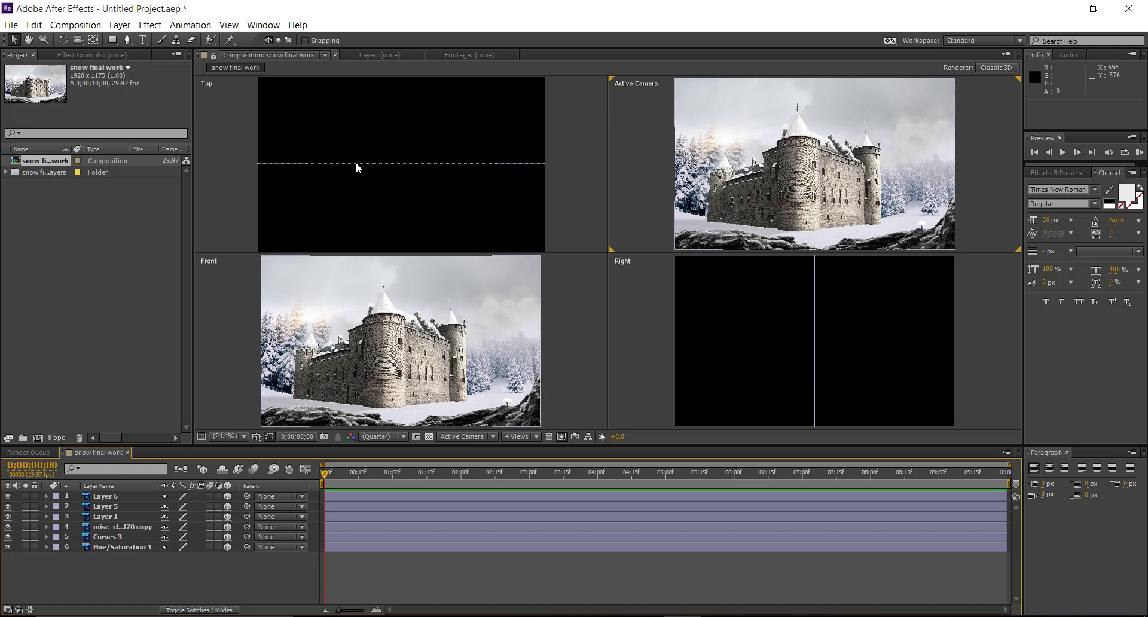
Step: Check Hue/Saturation 1's visibility, then push it and Curves 3 back to Z 424
click(127, 546)
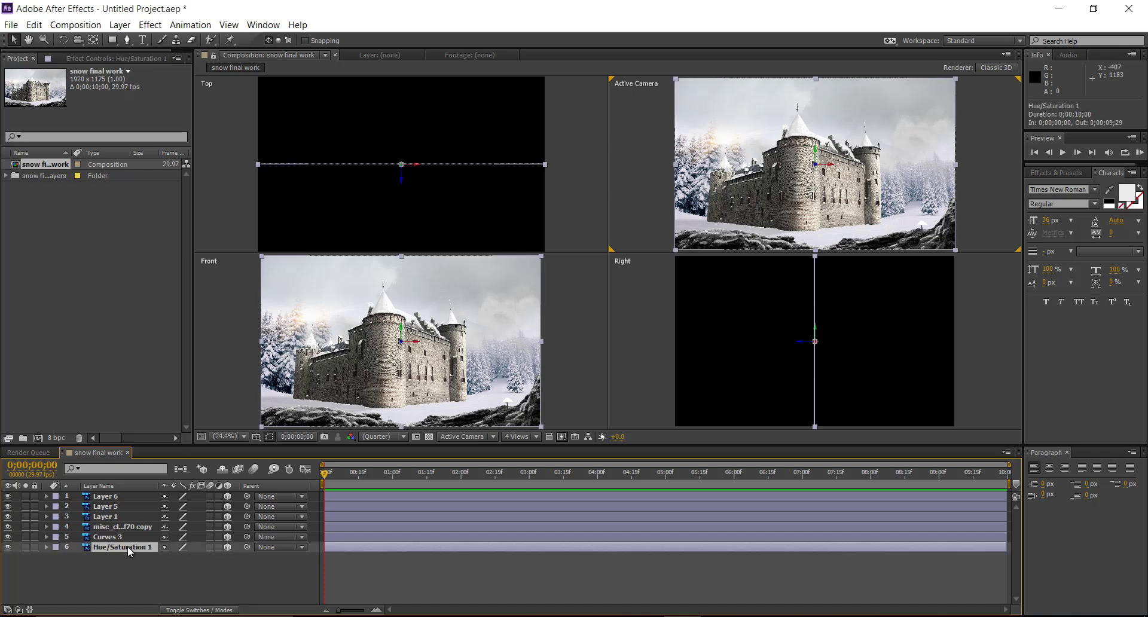
click(8, 547)
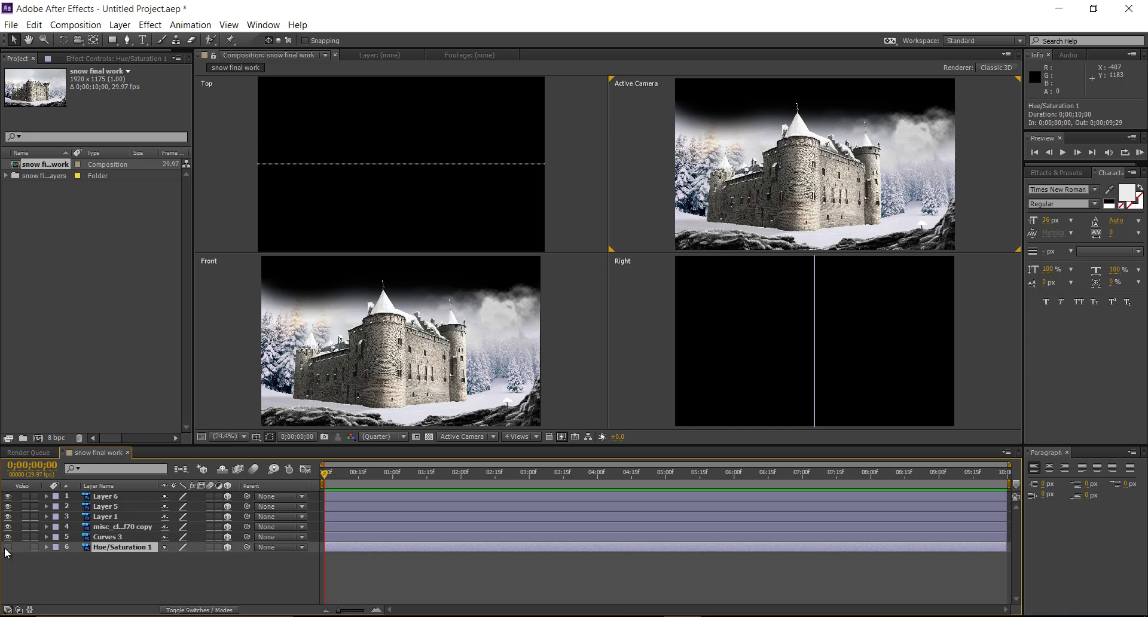
click(8, 547)
click(8, 547)
click(8, 547)
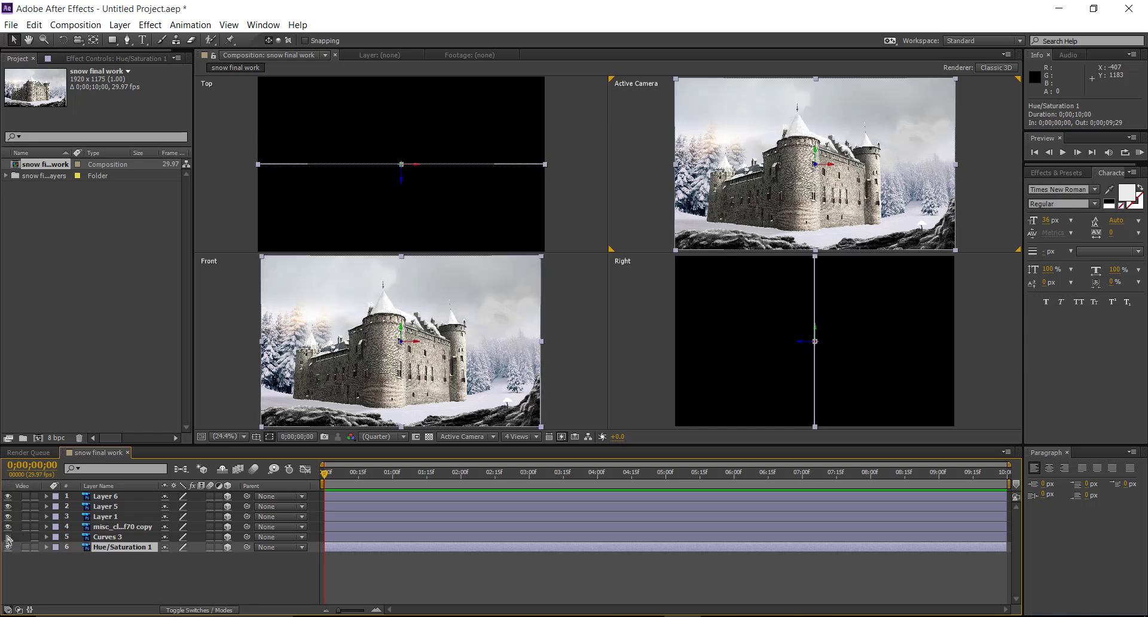
shift+click(130, 537)
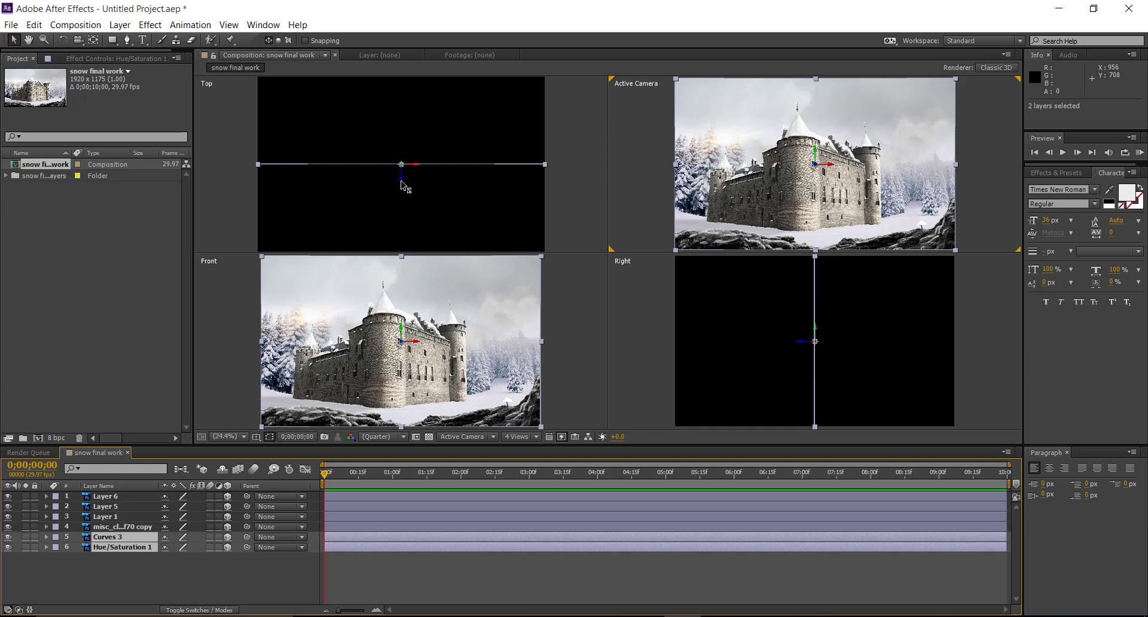
drag(407, 188, 402, 120)
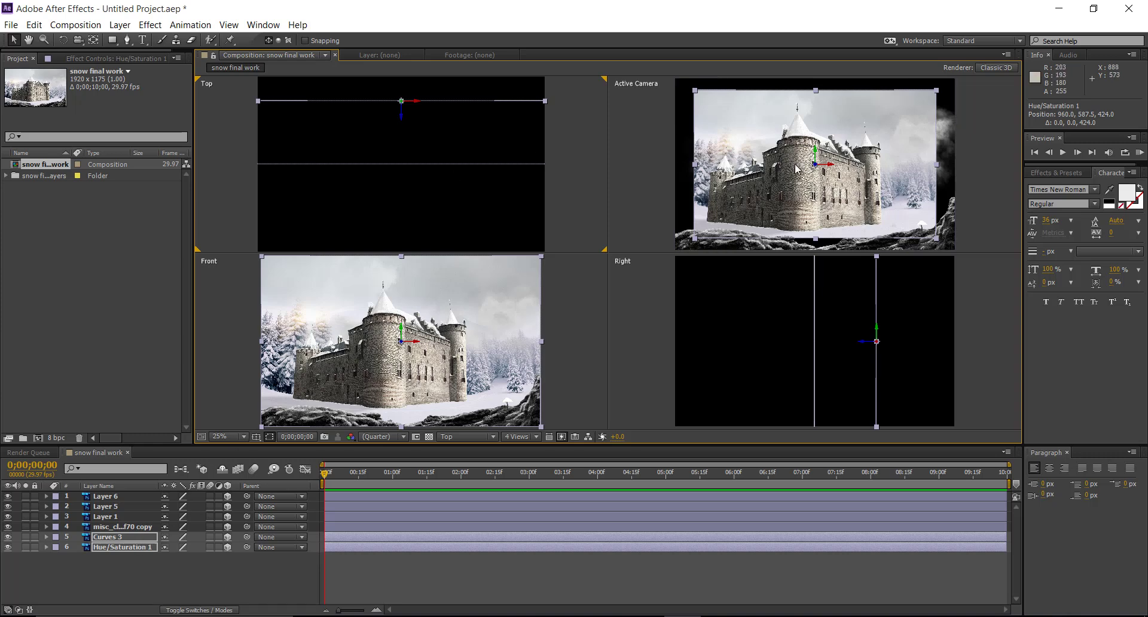
Step: Move Hue/Saturation 1 and Curves 3 back to Z 516 and scale Curves 3 to 122%
click(46, 536)
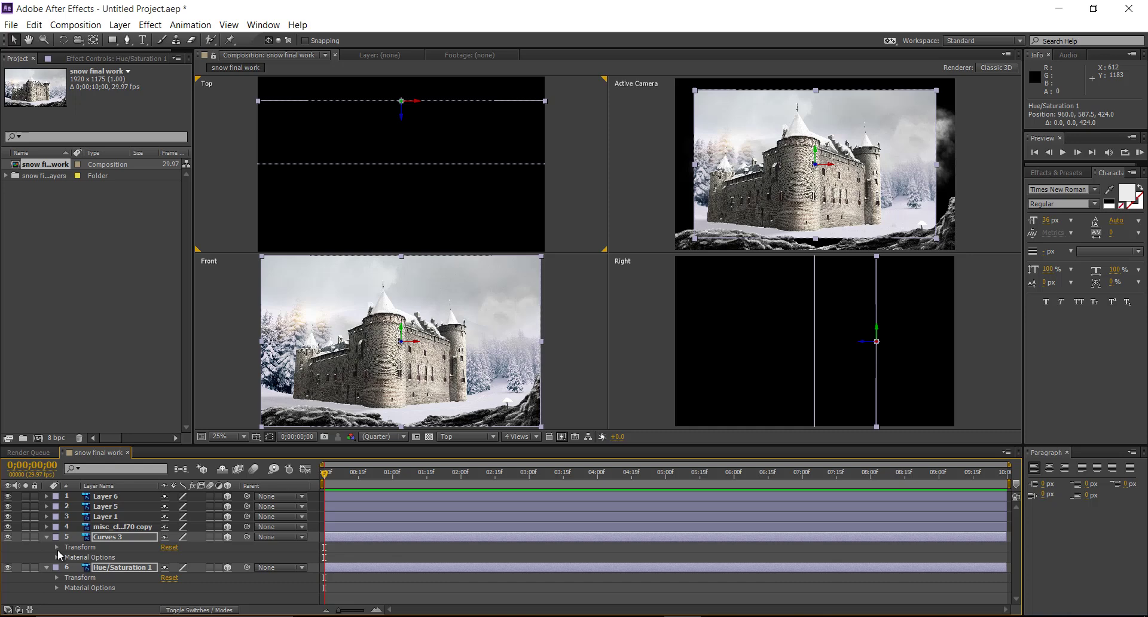
click(57, 547)
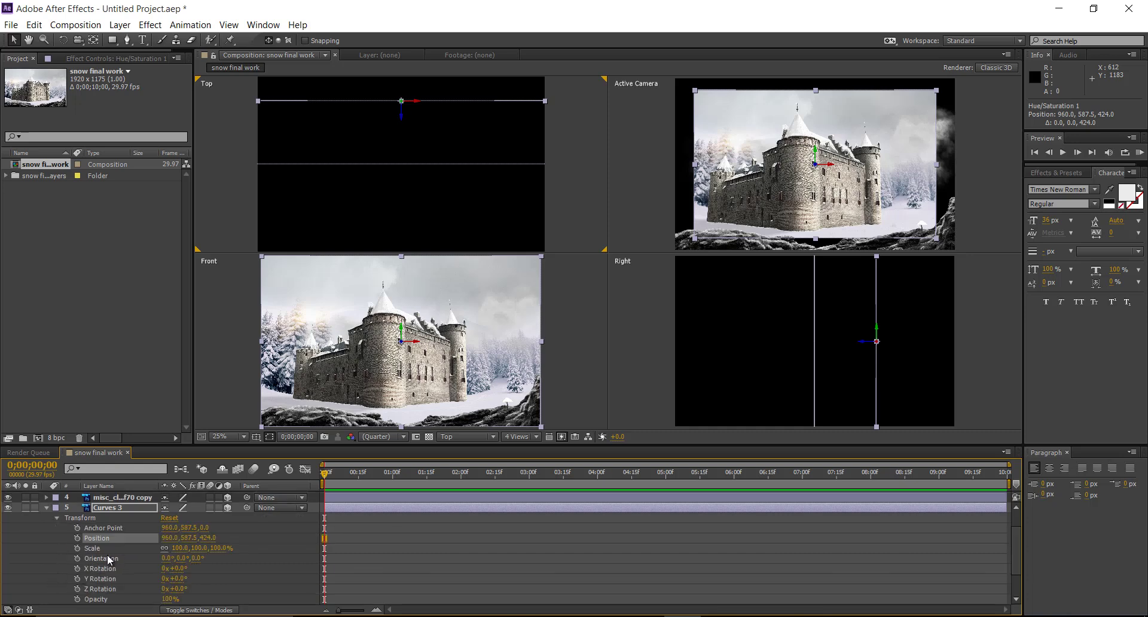
drag(216, 549, 225, 548)
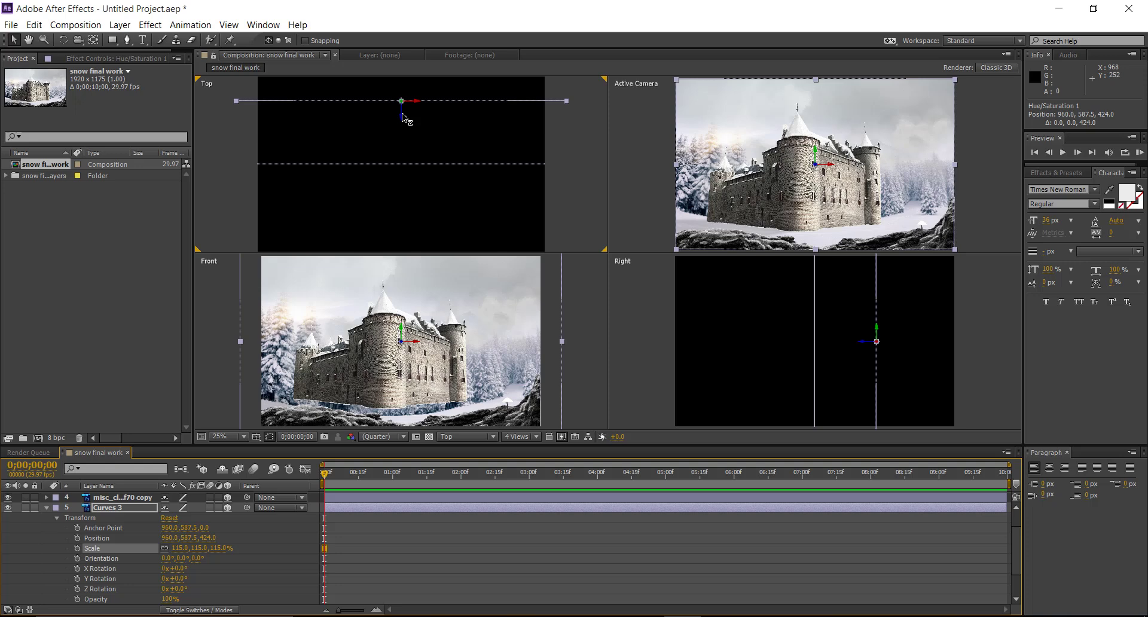
drag(402, 113, 396, 104)
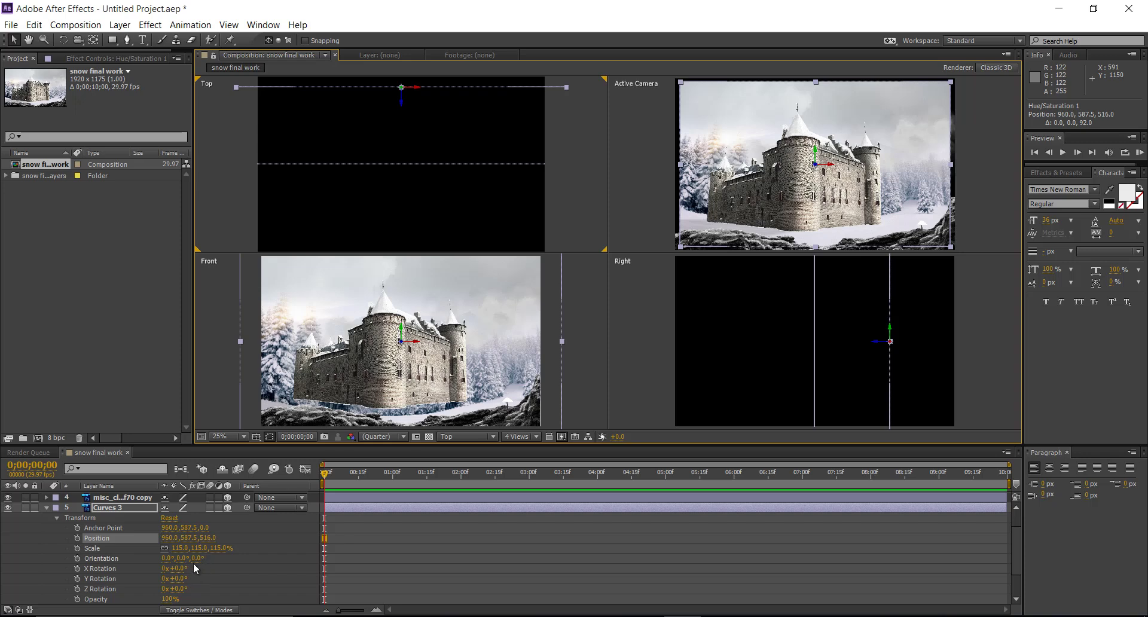
drag(221, 548, 223, 546)
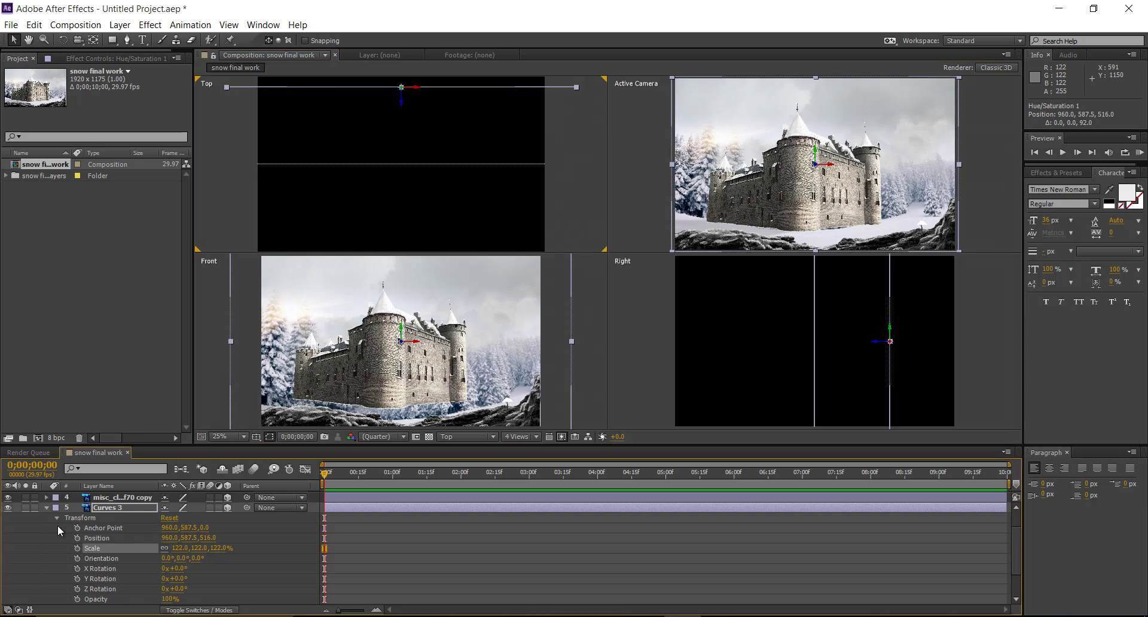
click(48, 507)
click(110, 594)
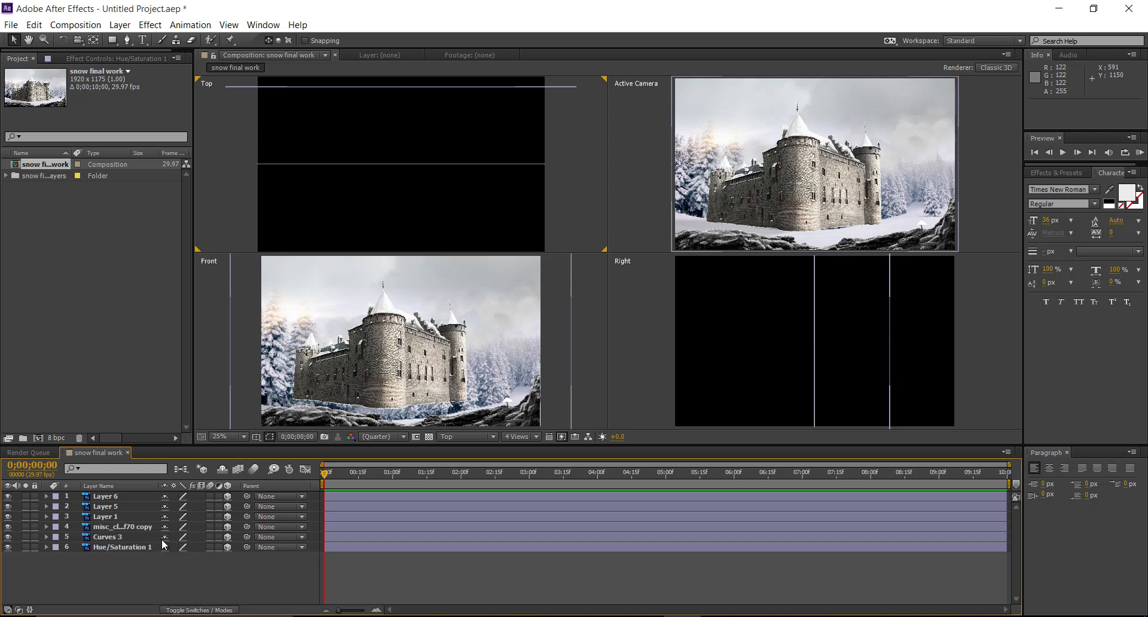
Step: Bring Layer 6 and Layer 5 forward in depth, Layer 6 to Z -344
click(101, 497)
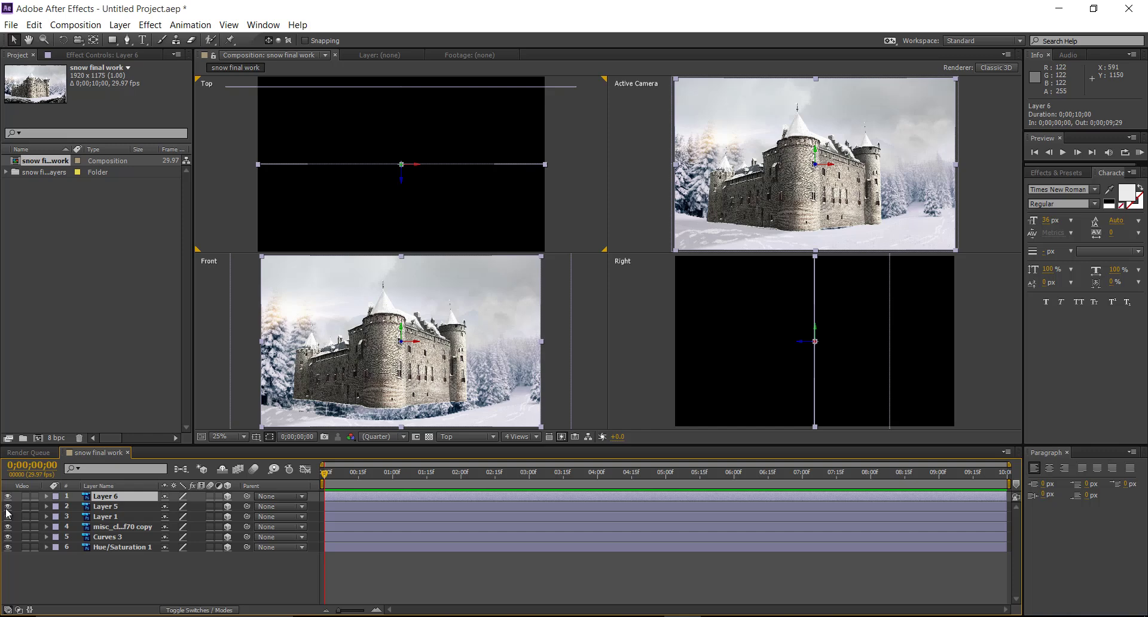
shift+click(131, 507)
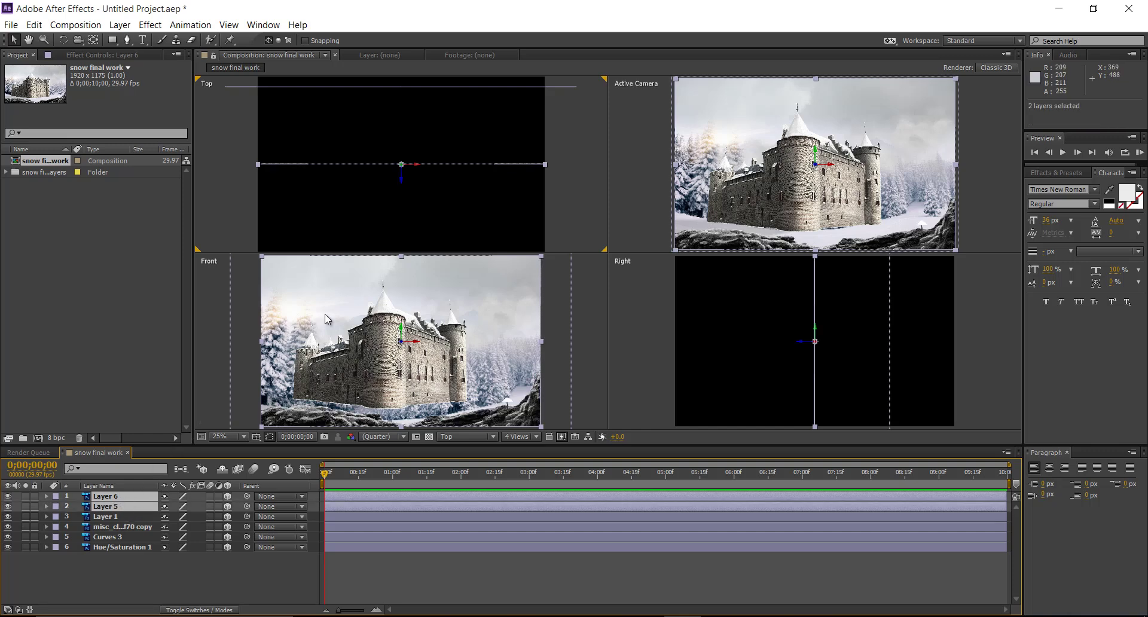
drag(402, 184, 398, 233)
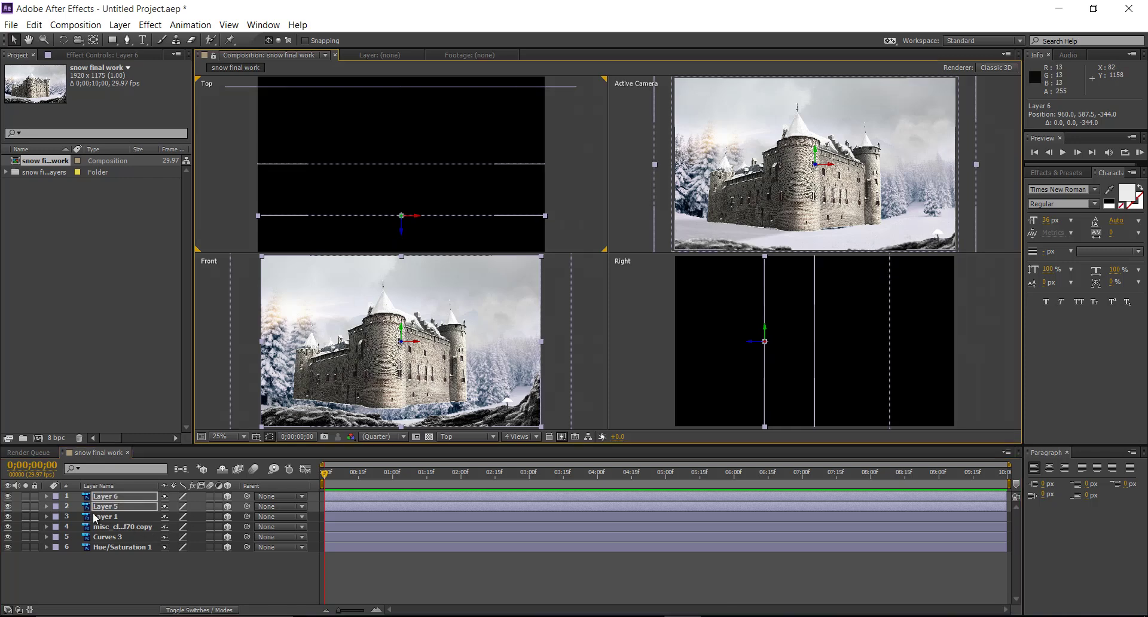
Step: Scale Layer 6 down uniformly to 92%
click(46, 496)
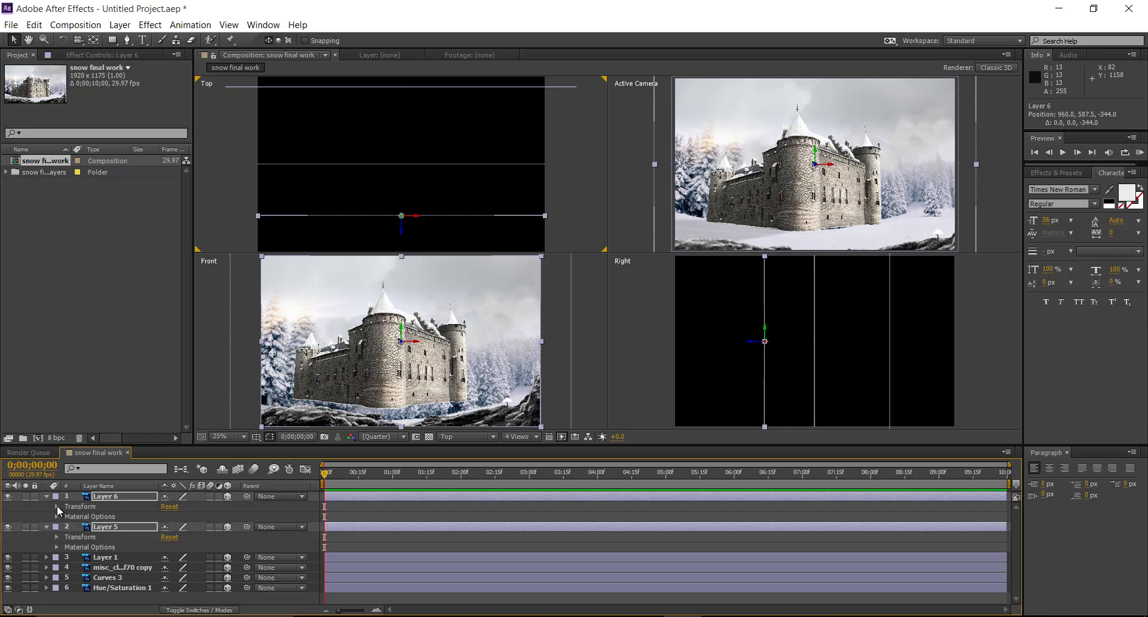
click(57, 506)
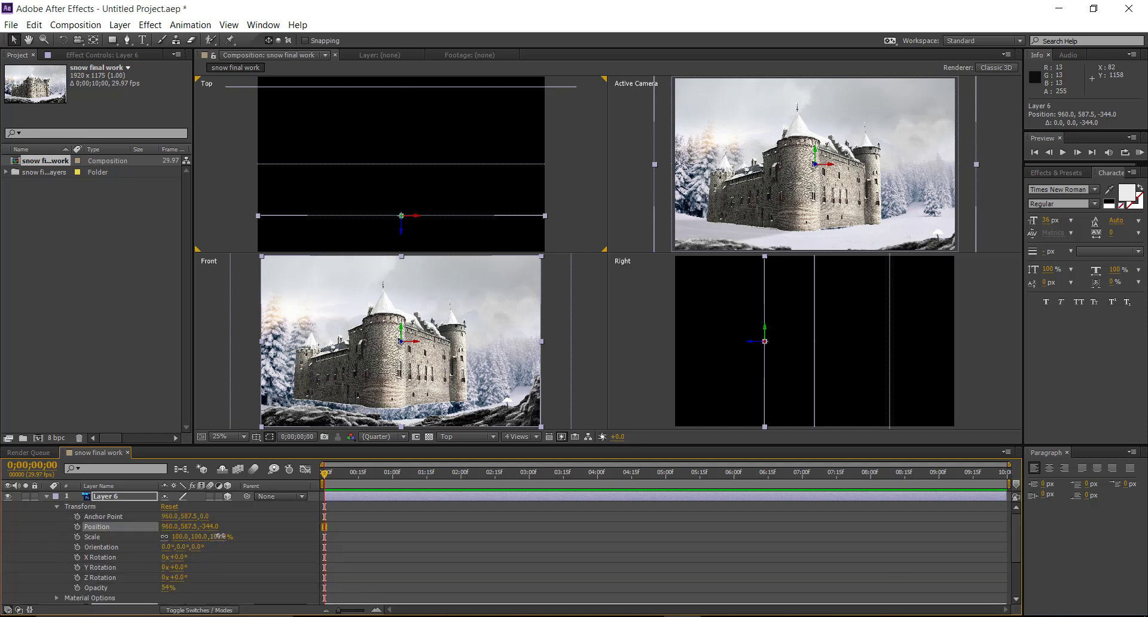
drag(219, 537, 215, 536)
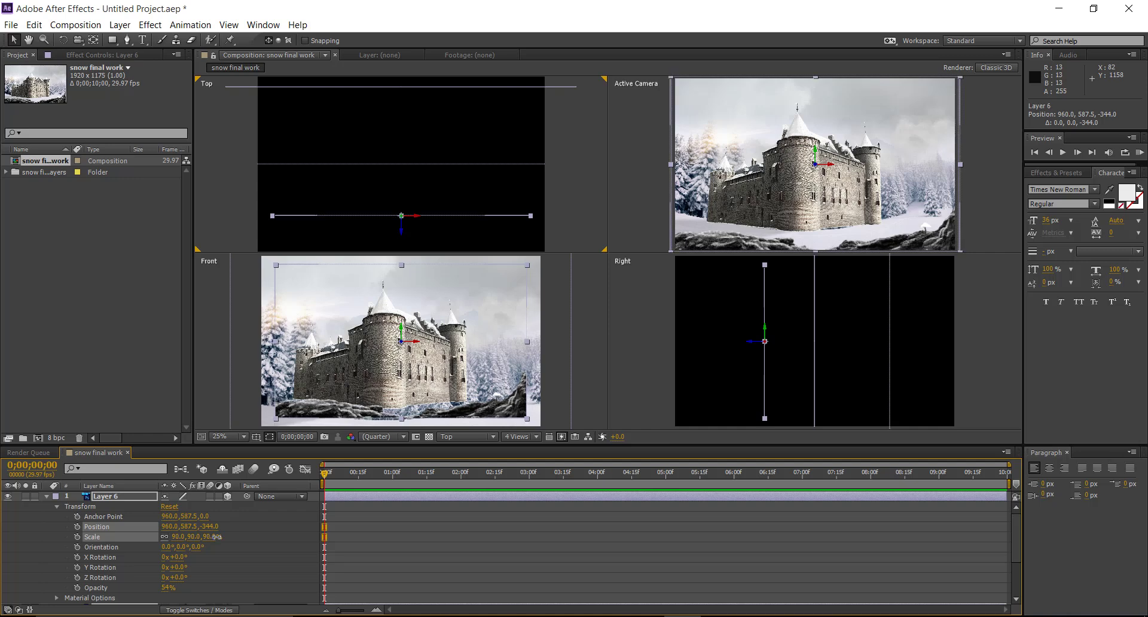
click(216, 538)
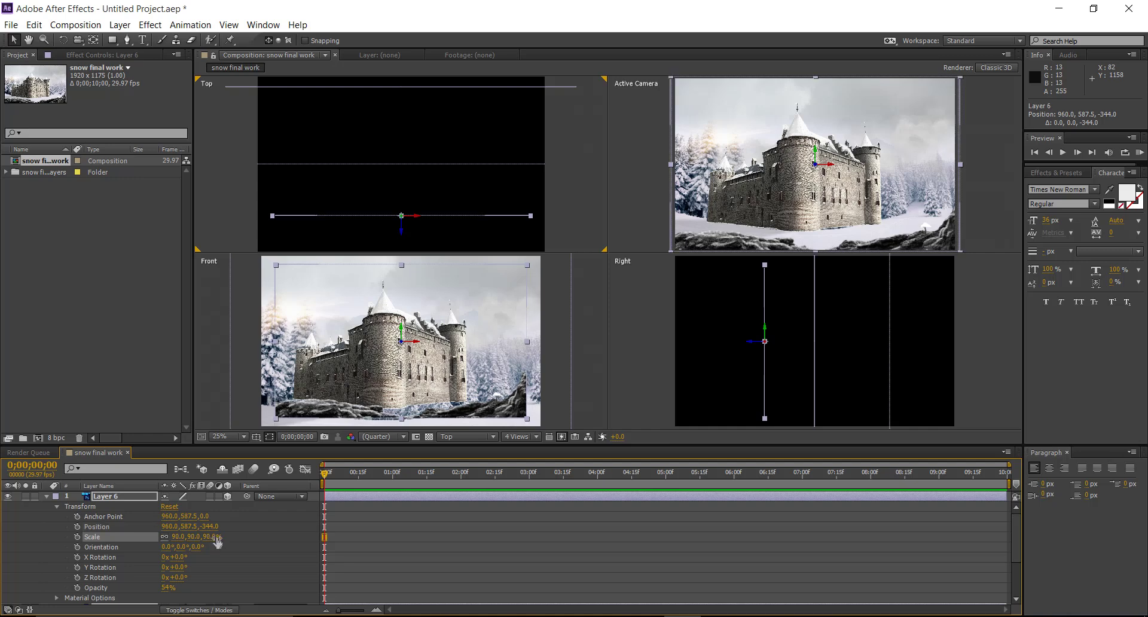
click(46, 496)
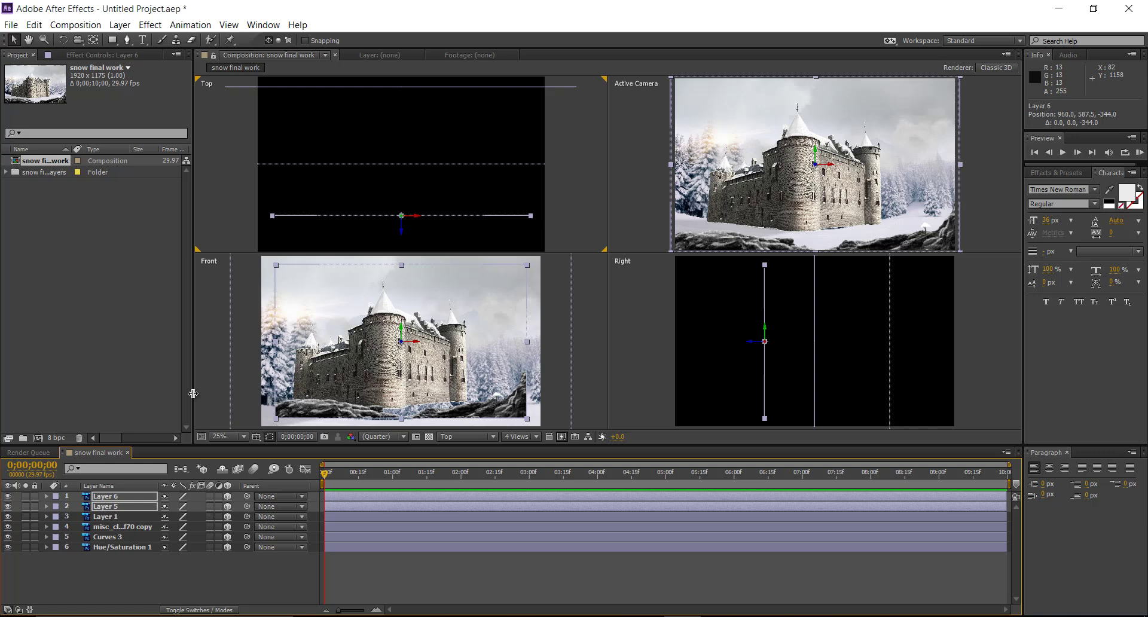
Step: Try pushing Layer 1 back 100 units in depth, then undo the move
click(134, 515)
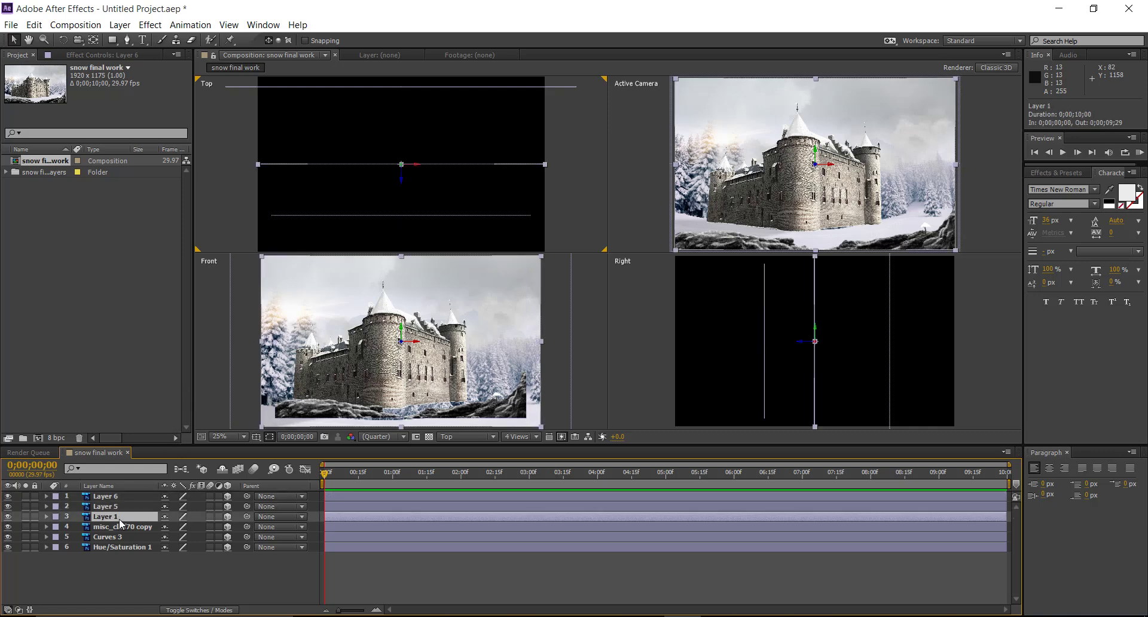
click(8, 517)
click(7, 518)
mouse_move(401, 180)
mouse_down()
mouse_move(397, 165)
mouse_move(398, 185)
mouse_up()
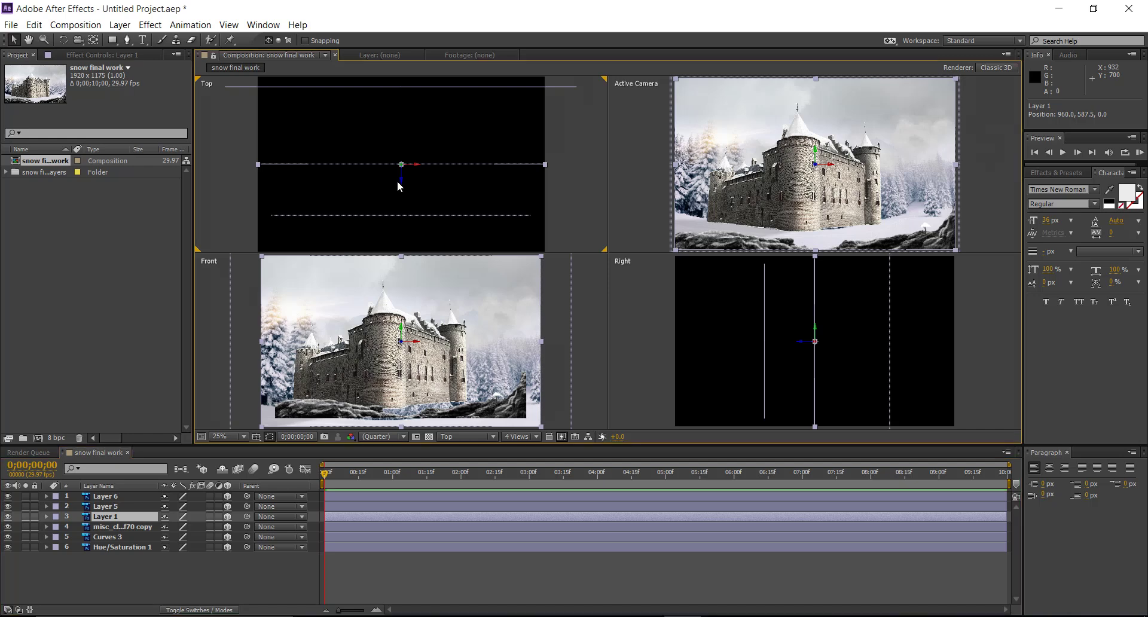
click(131, 584)
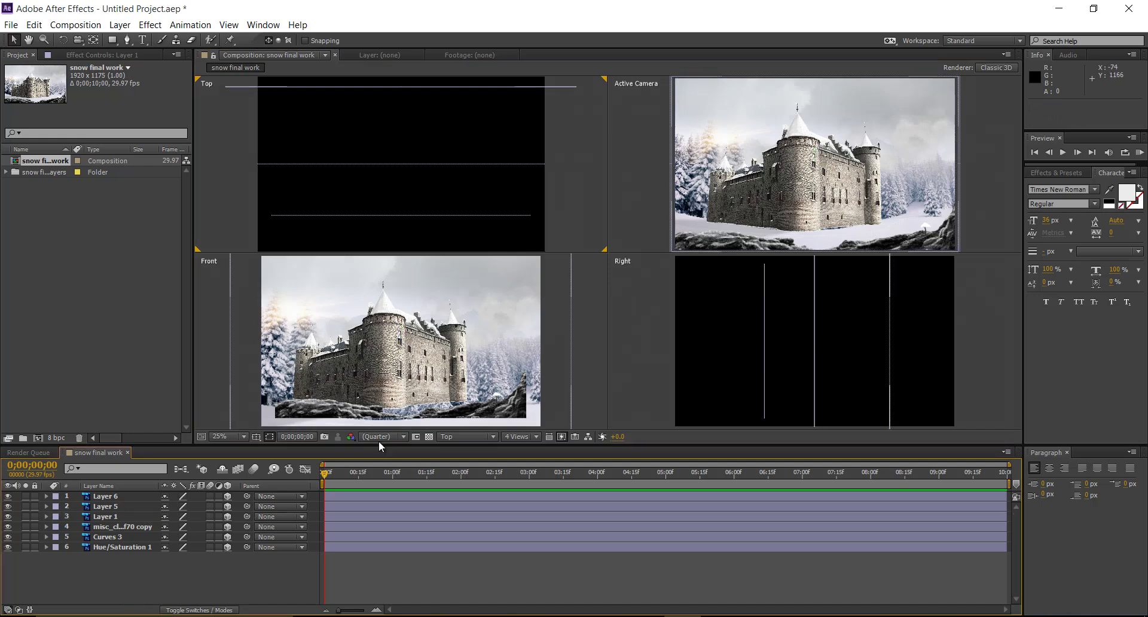
click(806, 186)
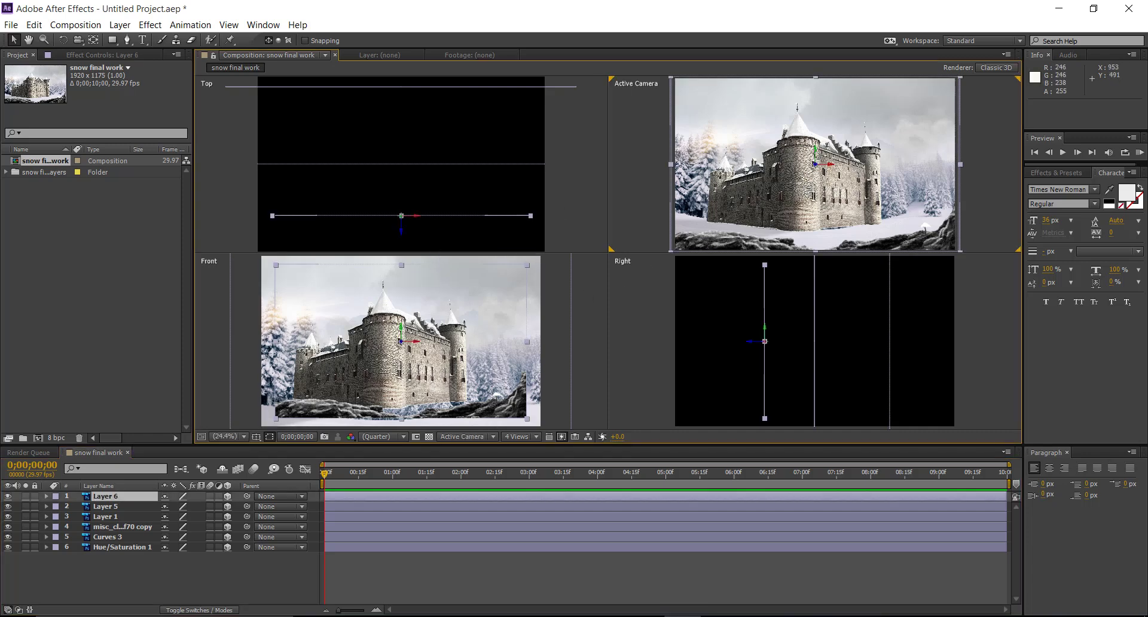
key(ctrl+z)
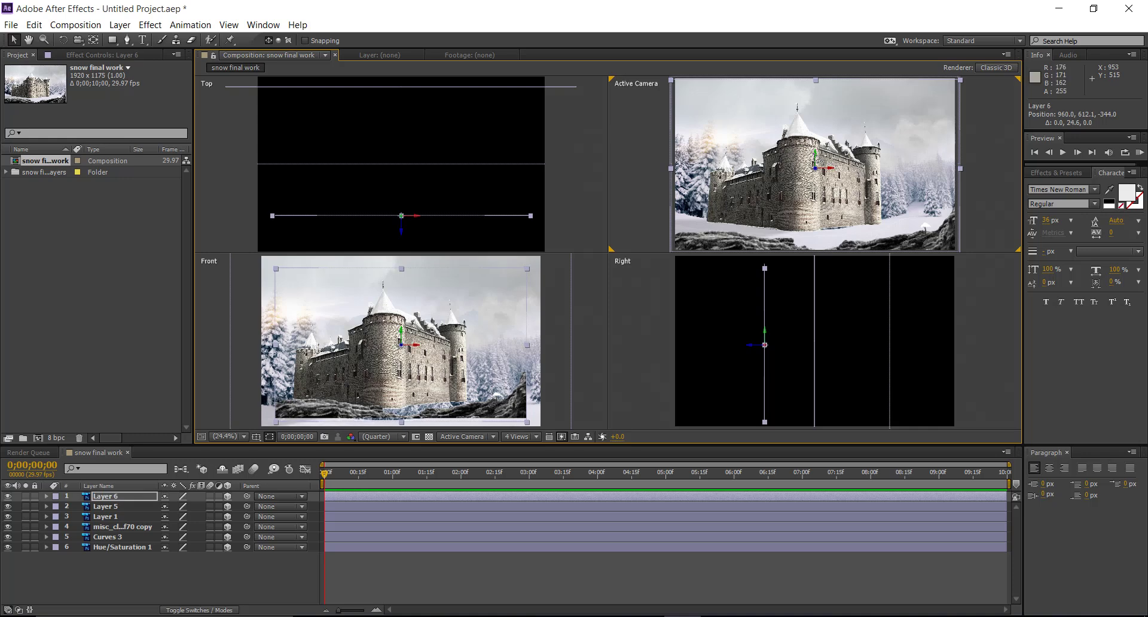
Step: Lower Layer 1 slightly in the frame, to Y 688
click(57, 518)
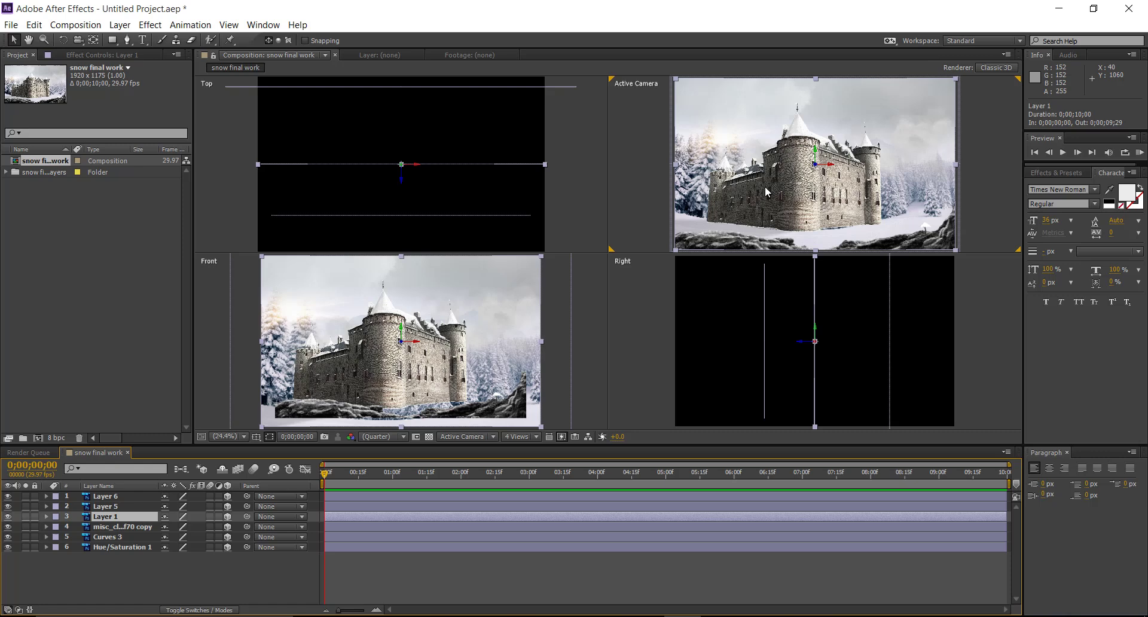
drag(814, 151, 815, 154)
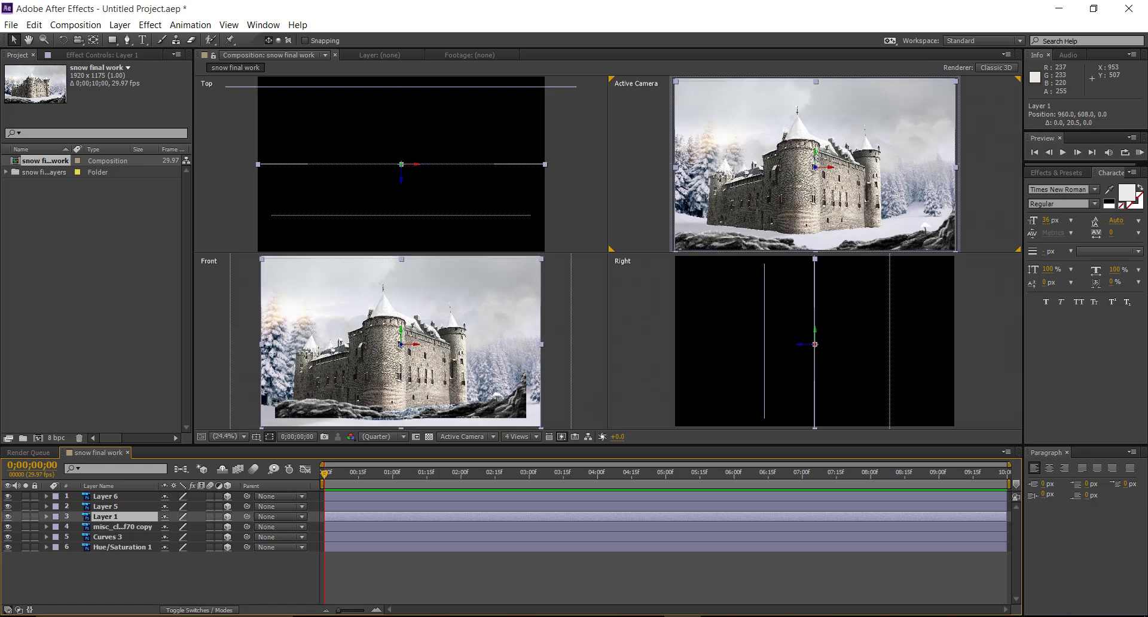
key(Return)
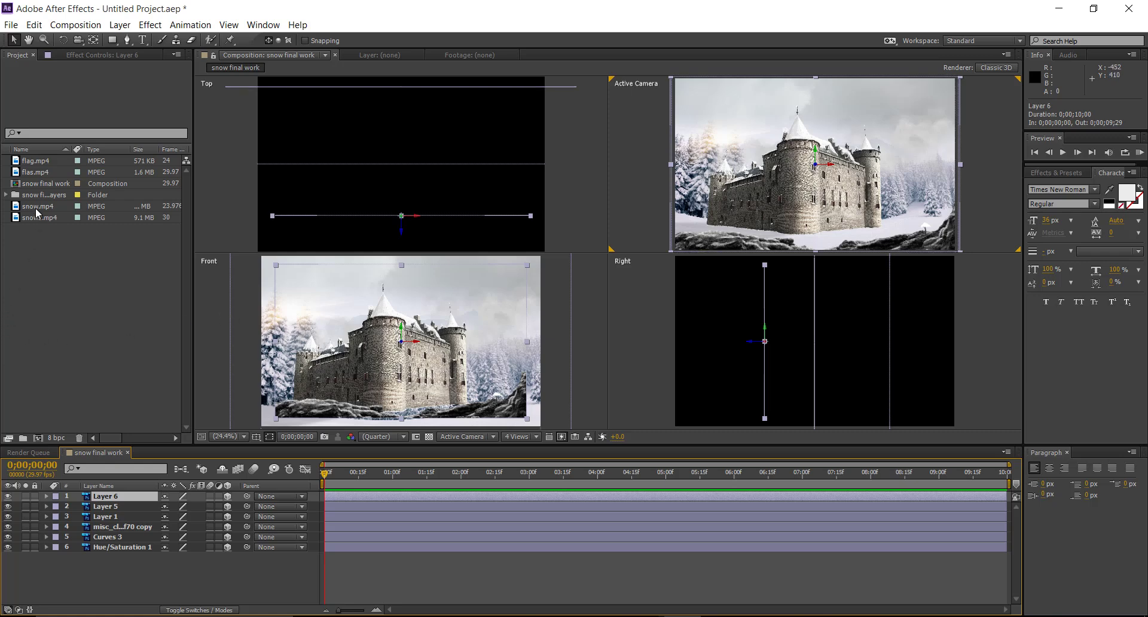
Step: Preview the flag.mp4, flas.mp4 and snow.mp4 clips, then return to the snow final work composition
double_click(40, 165)
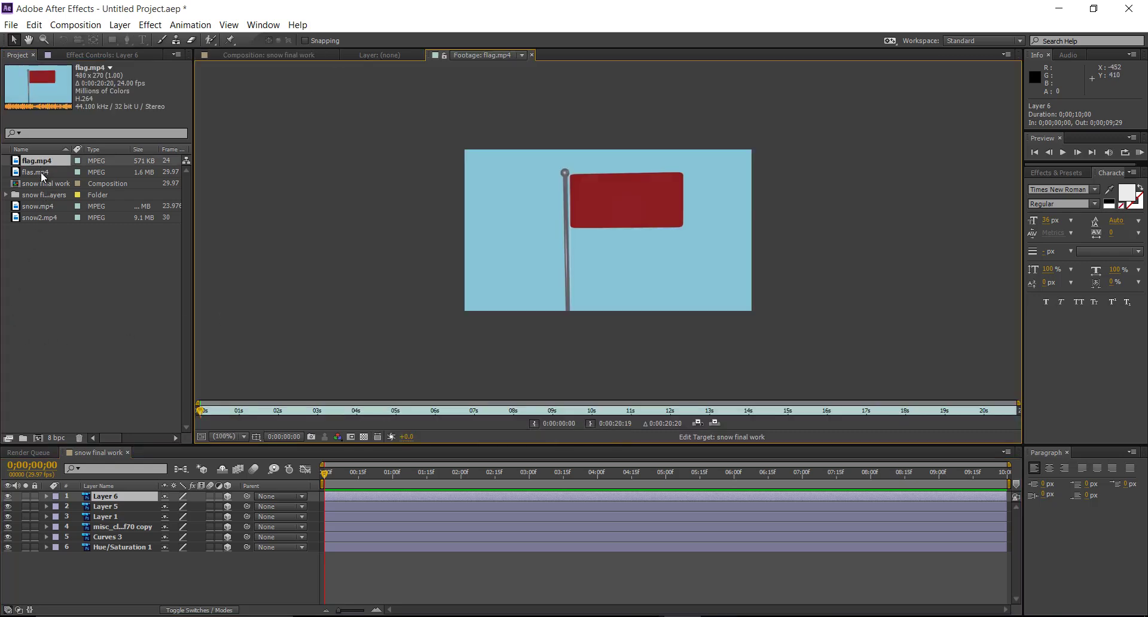
double_click(41, 174)
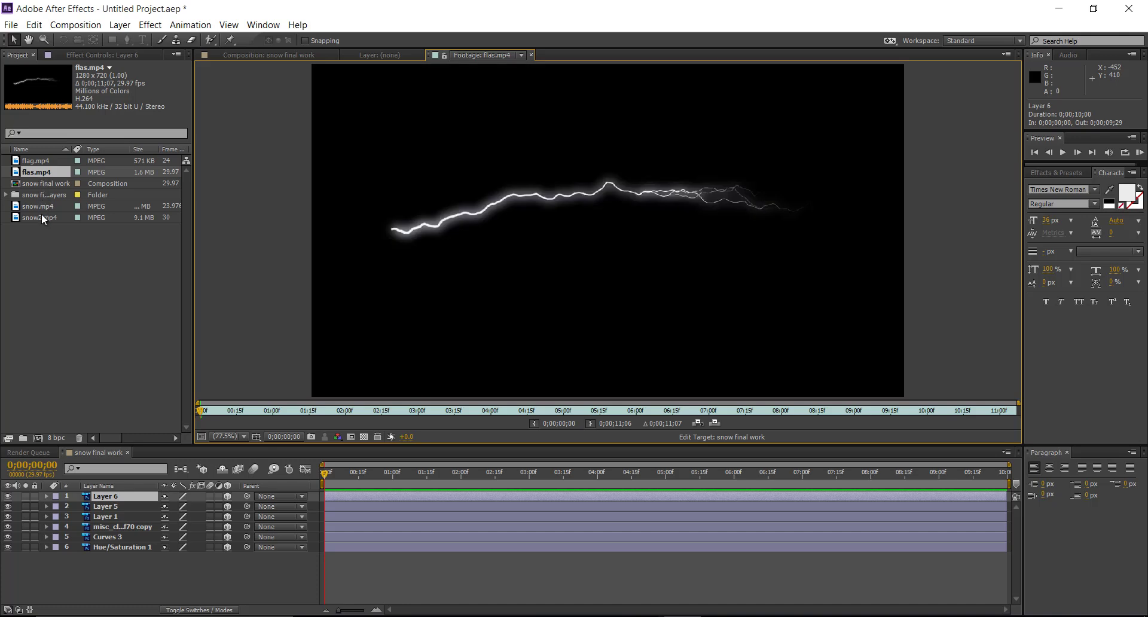
click(41, 207)
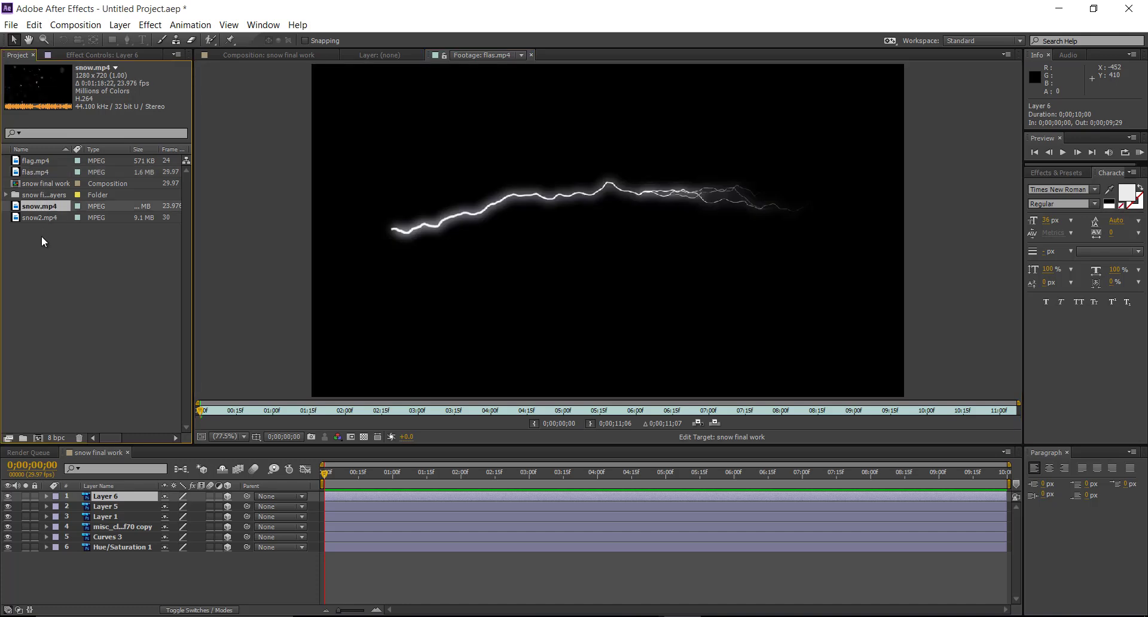
double_click(45, 207)
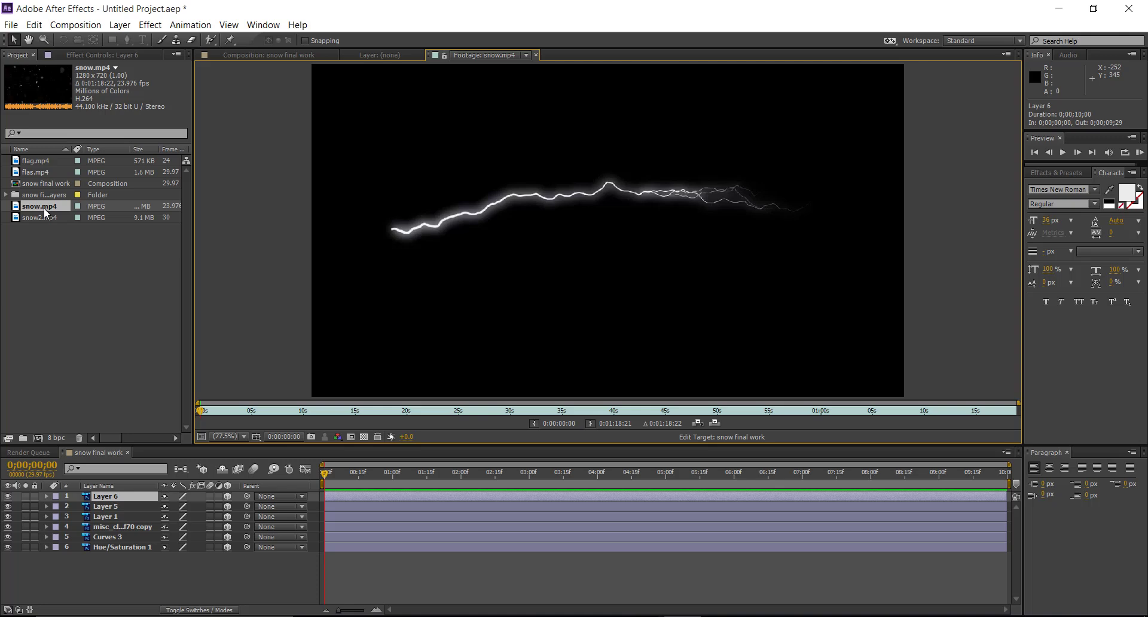
click(48, 263)
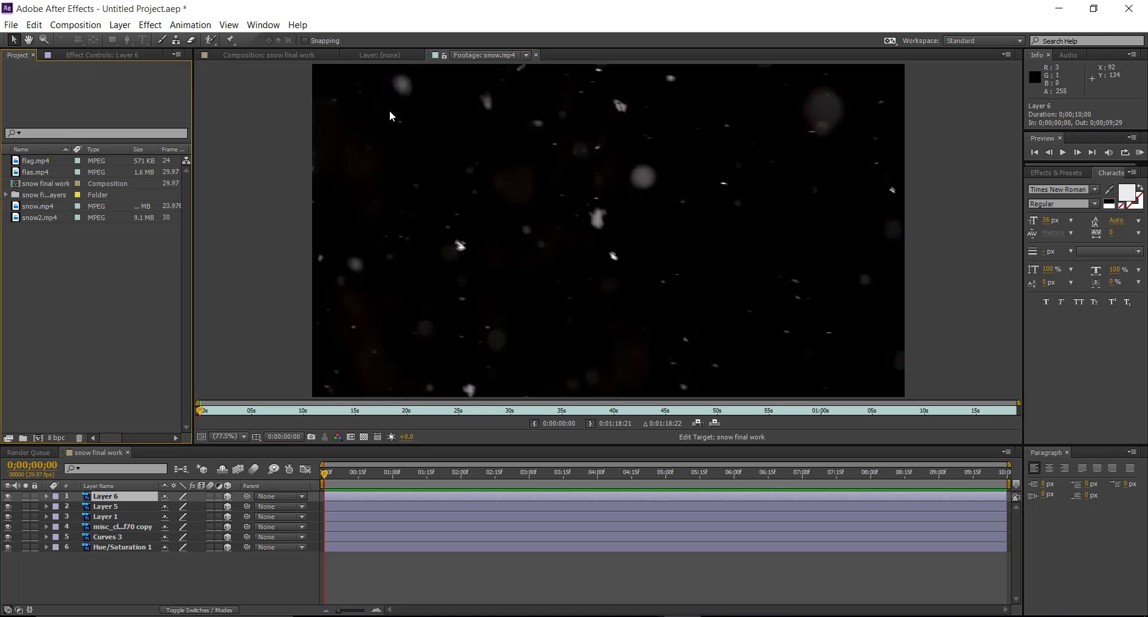
click(275, 55)
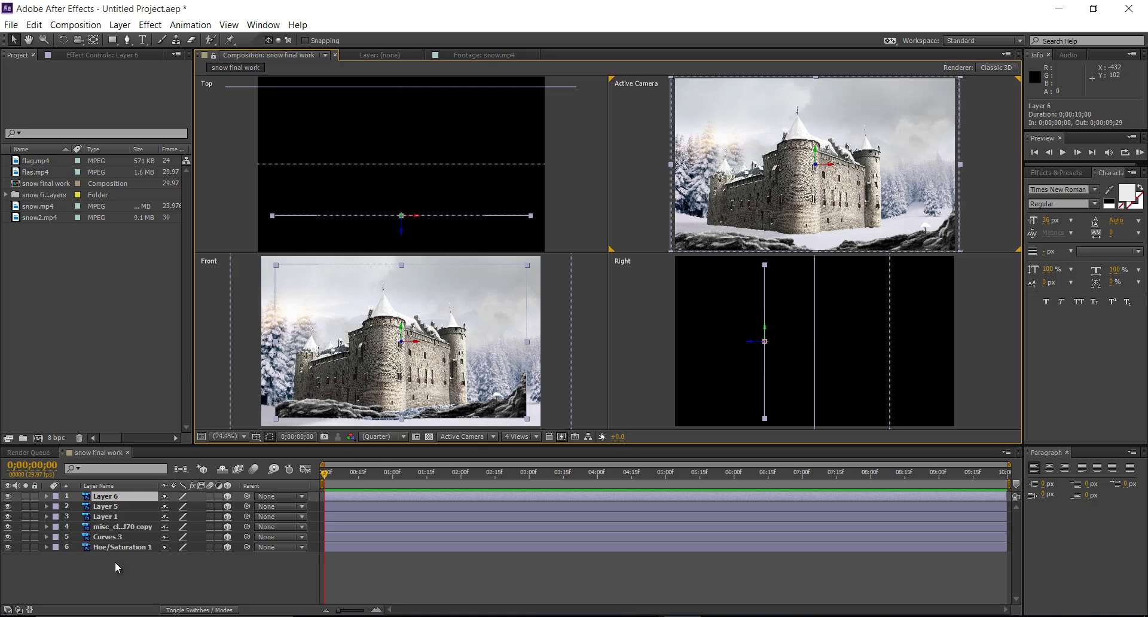
Step: Add snow2.mp4 as the top layer and enlarge it to cover the frame in a two-view layout
click(45, 260)
click(43, 219)
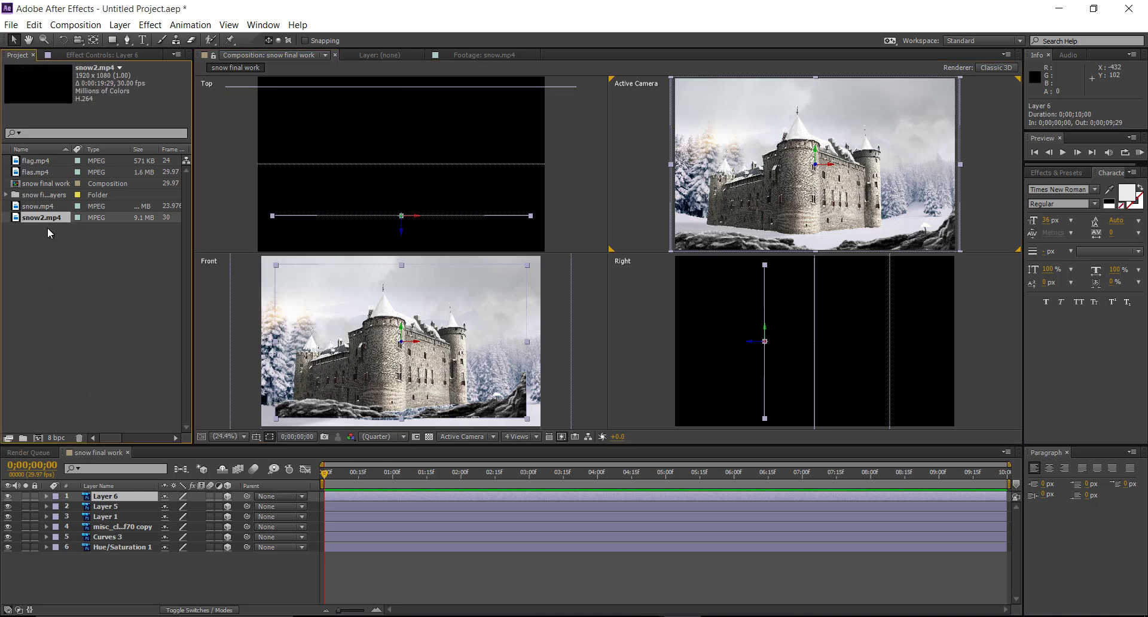
drag(53, 273, 85, 497)
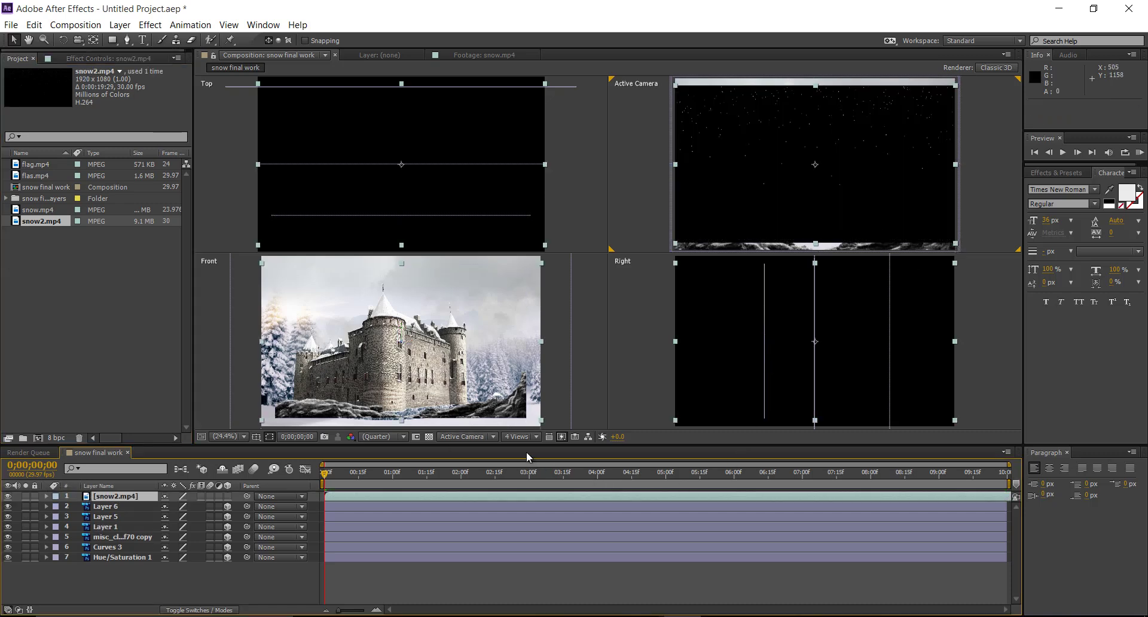
click(532, 437)
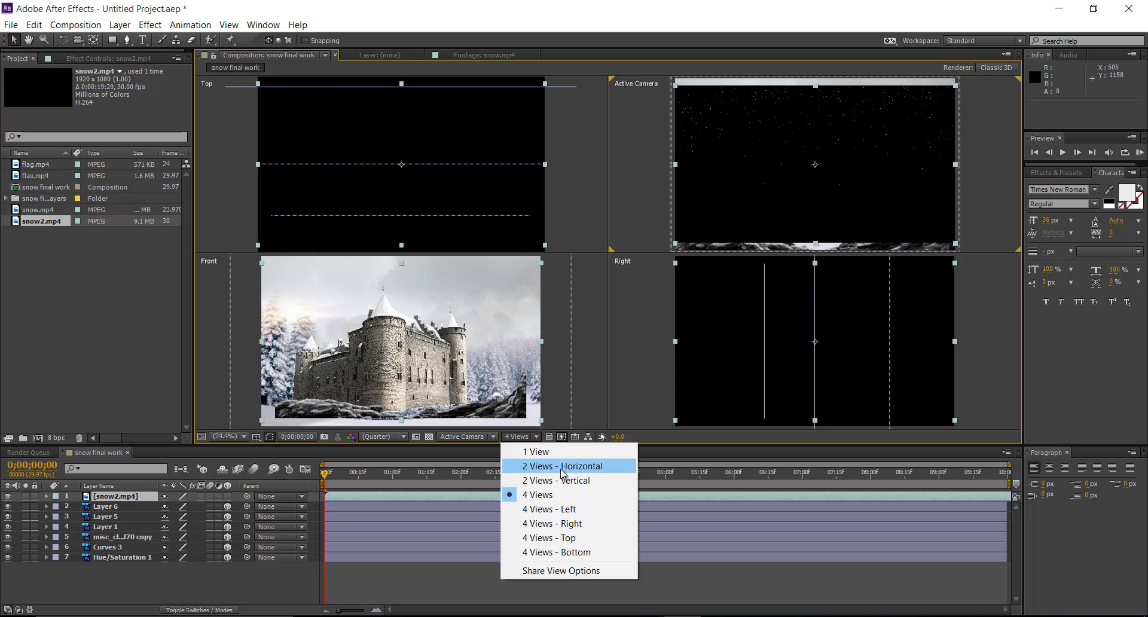
click(561, 467)
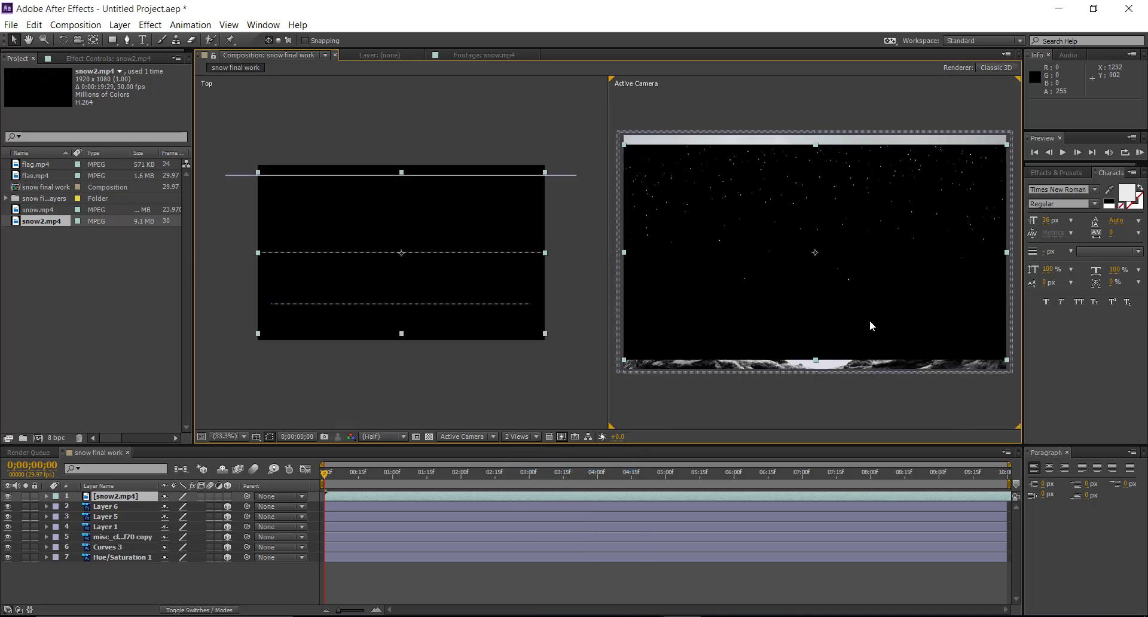
scroll(871, 323, down, 2)
drag(909, 306, 917, 333)
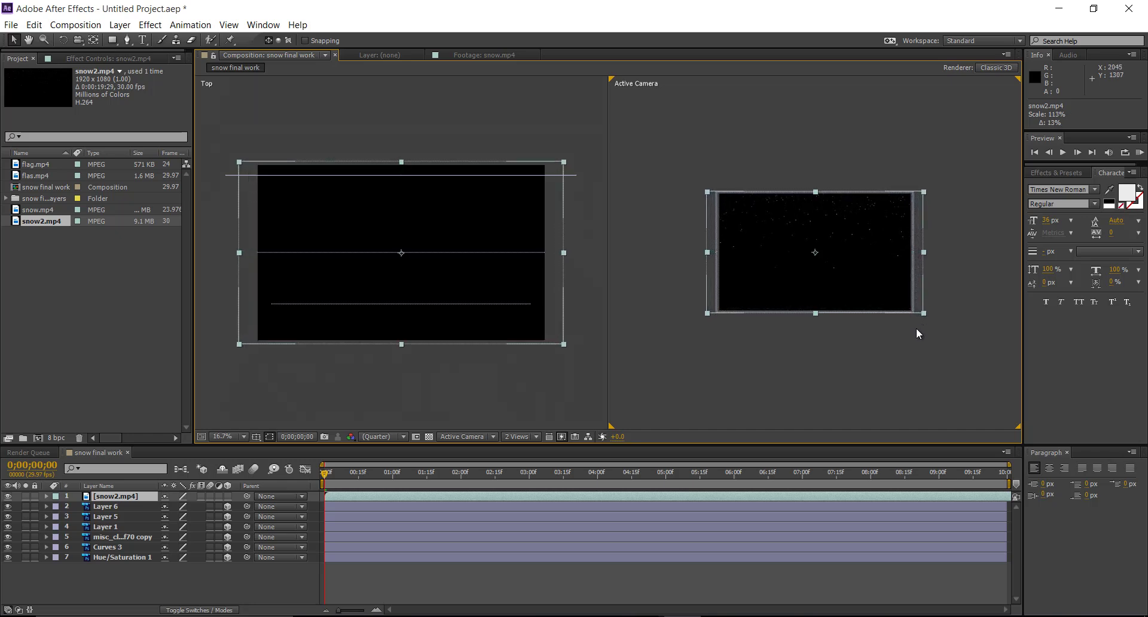
click(920, 333)
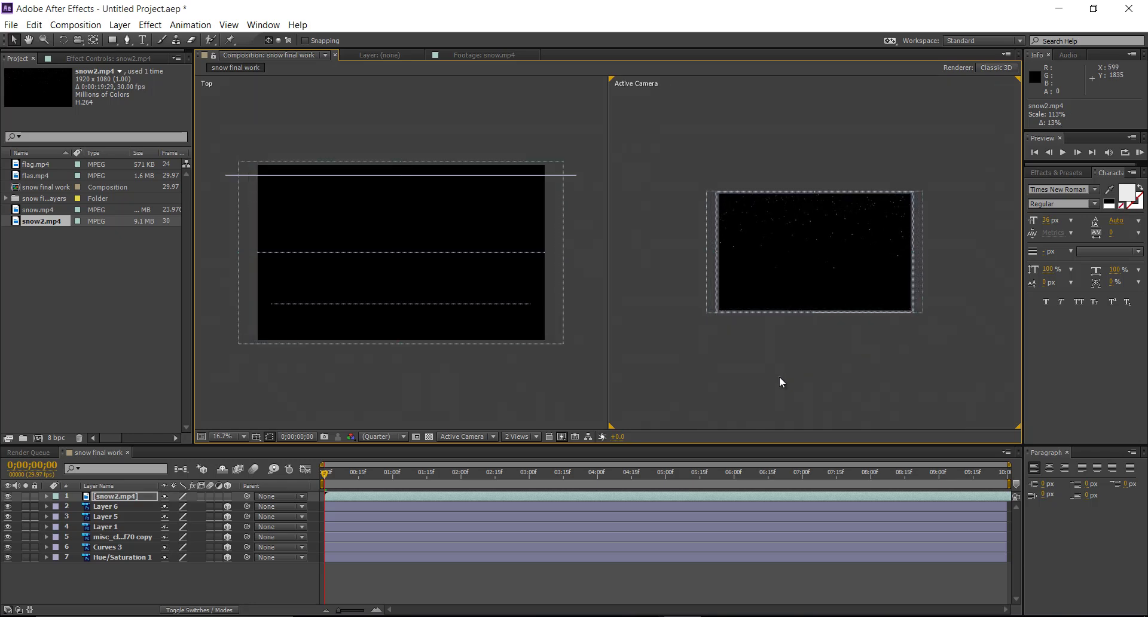
Step: Blend snow2.mp4 in Screen mode, scrub to preview the snowfall, and rewind to 0;00;00;00
click(106, 496)
click(218, 610)
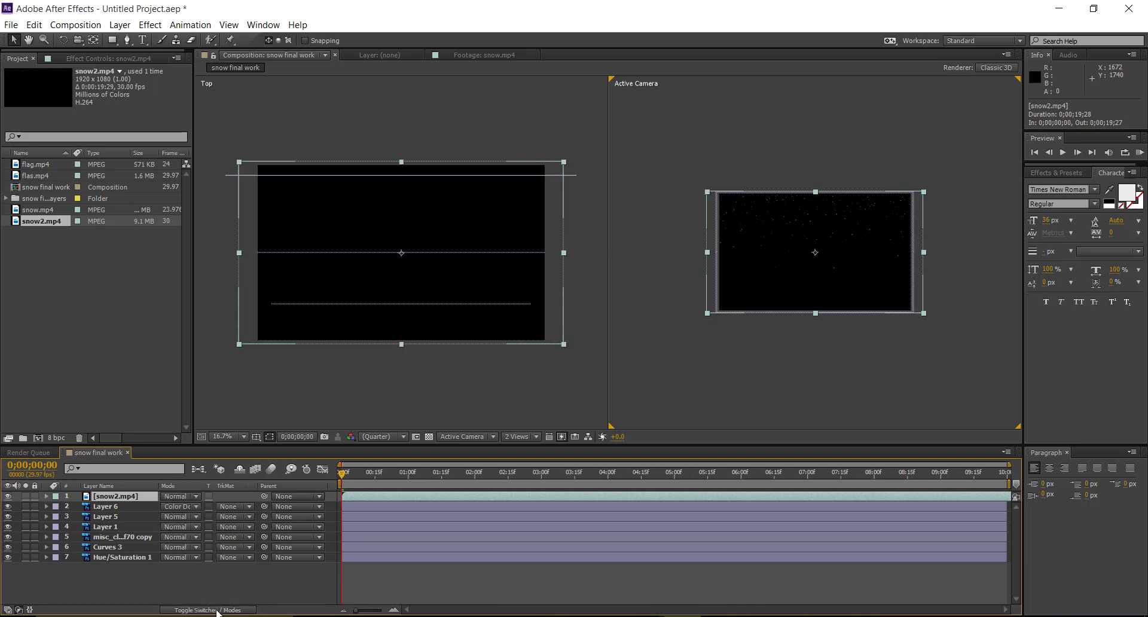
click(190, 496)
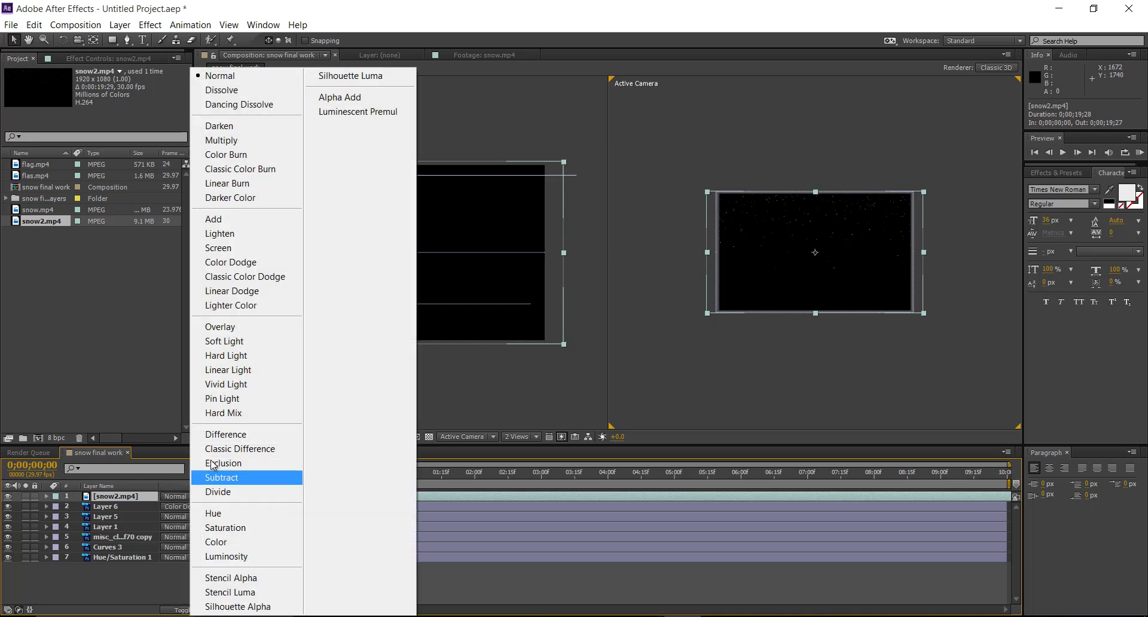
click(251, 248)
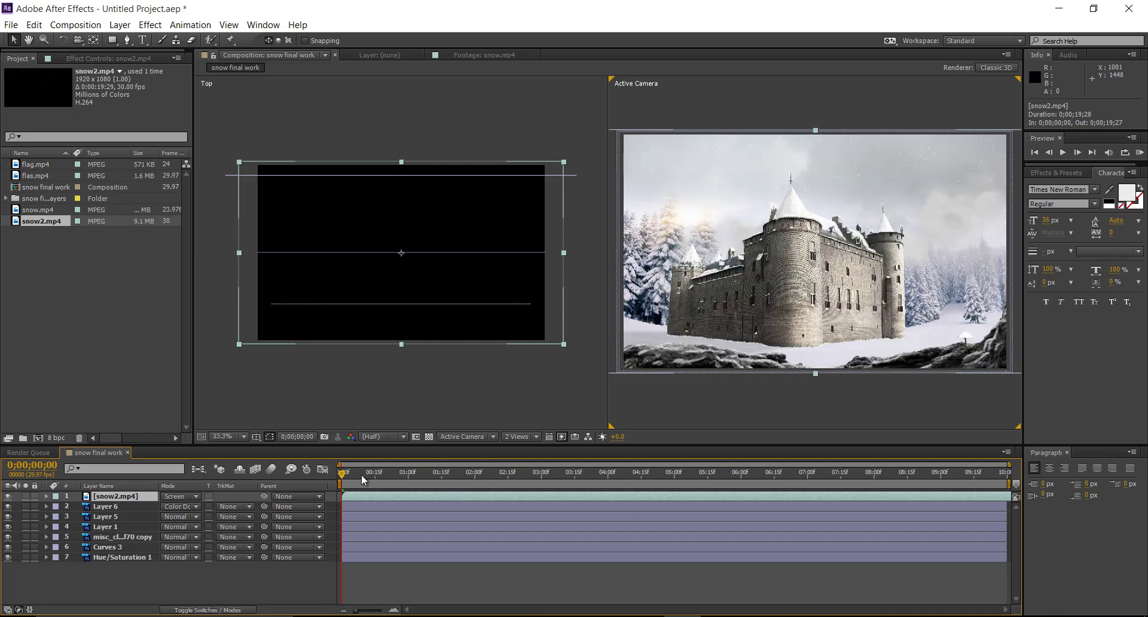
drag(361, 475, 787, 472)
key(Home)
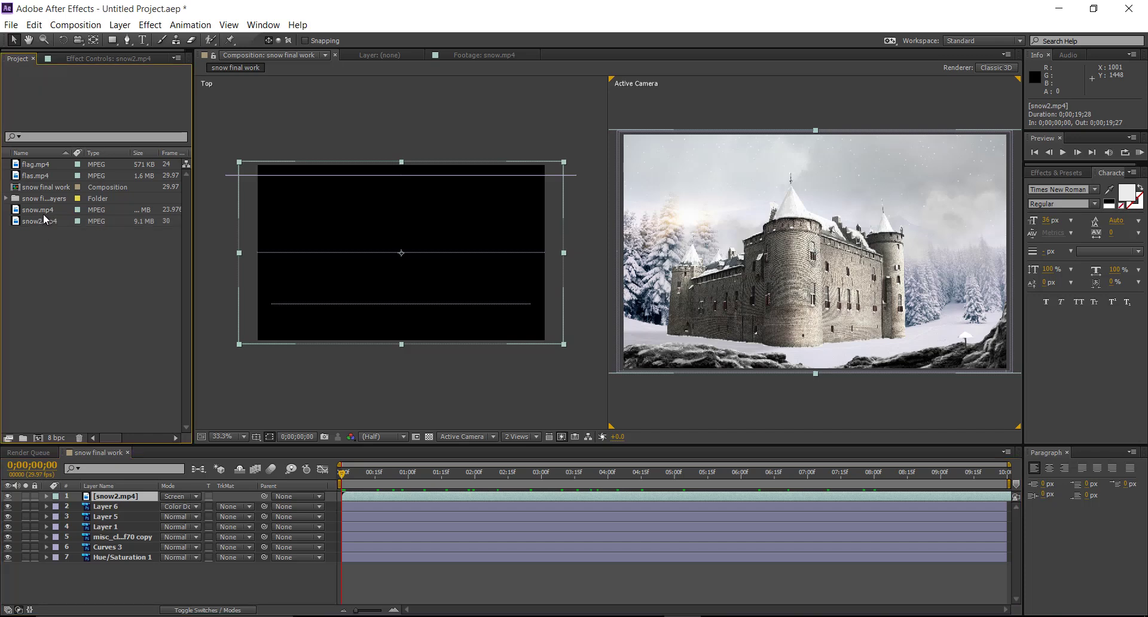
Step: Add snow.mp4 above snow2.mp4, enlarge it to fill the frame, and blend it in Screen mode
click(42, 210)
drag(97, 482, 100, 494)
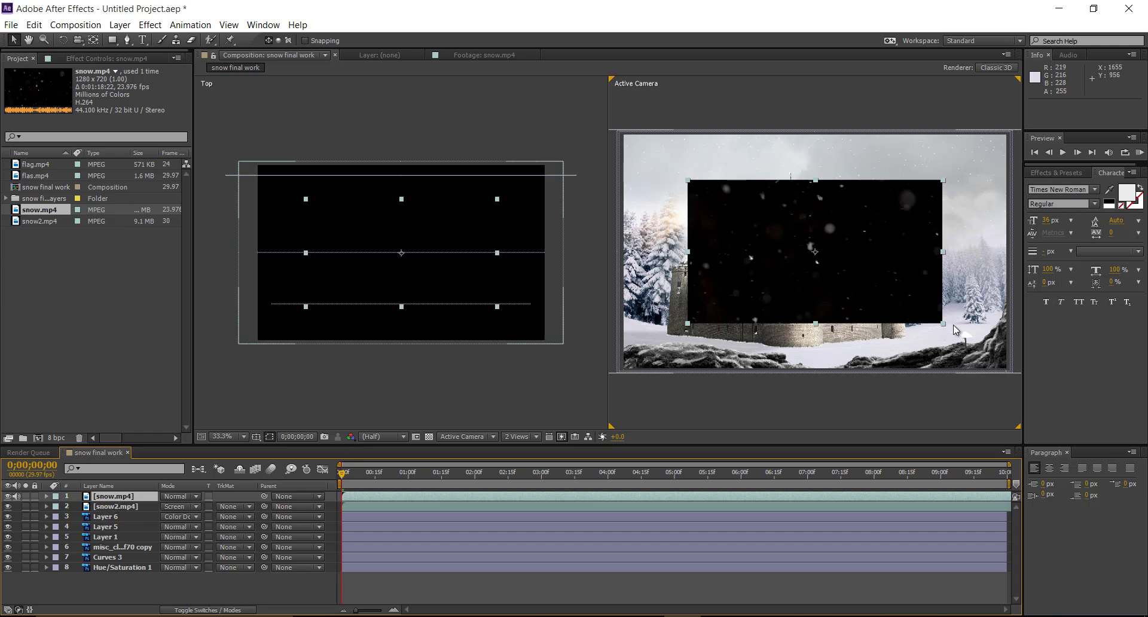
key(comma)
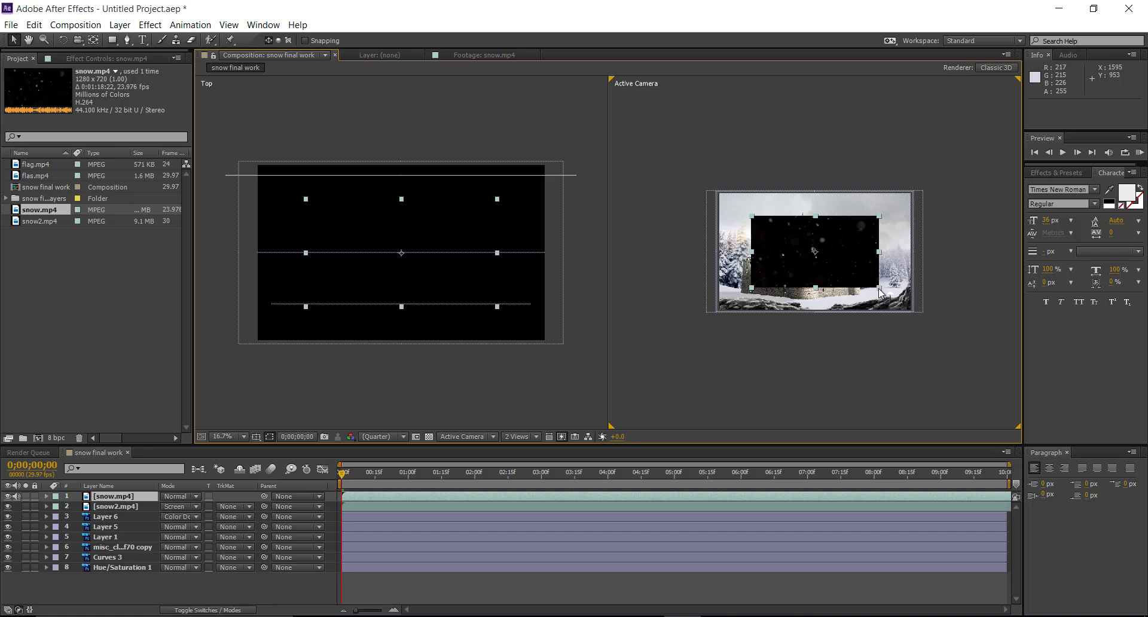
drag(879, 290, 921, 324)
click(195, 497)
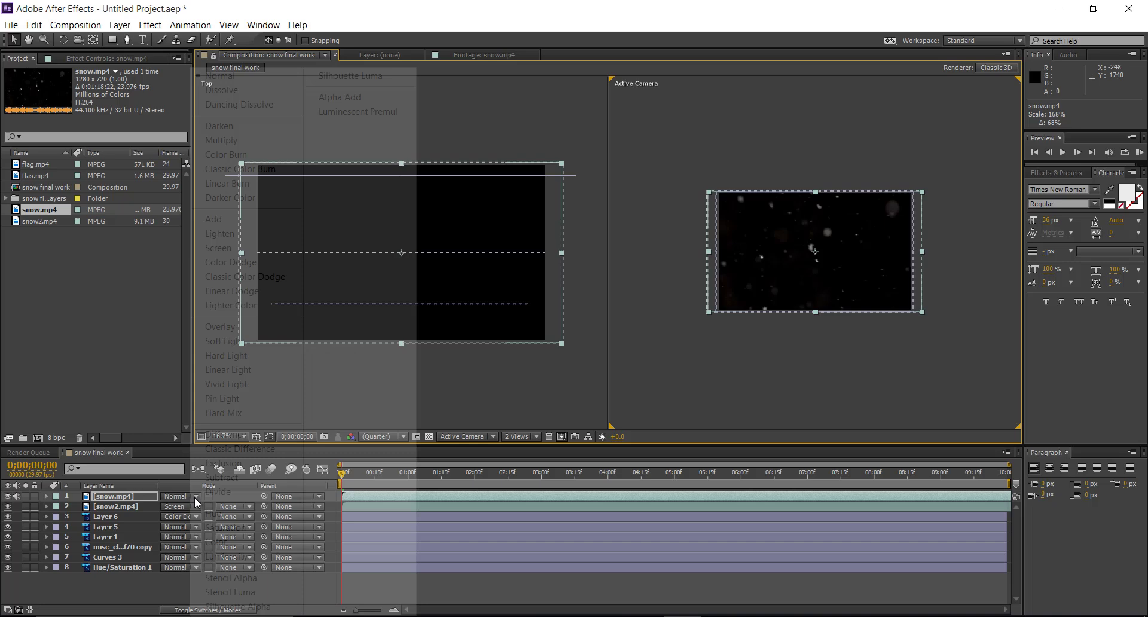
click(242, 248)
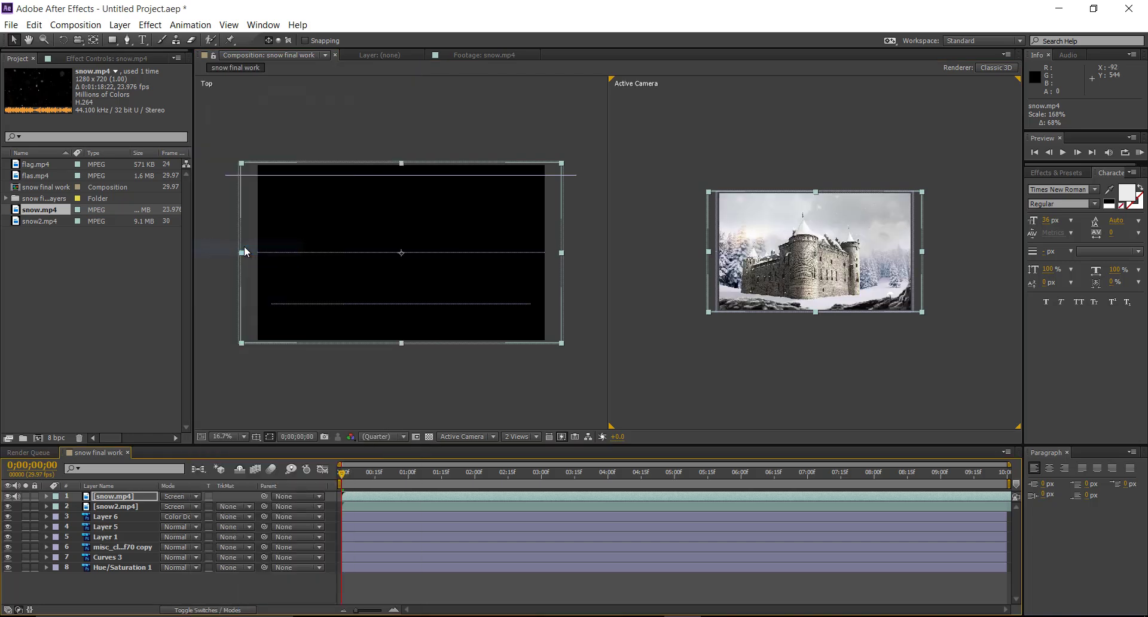
click(127, 275)
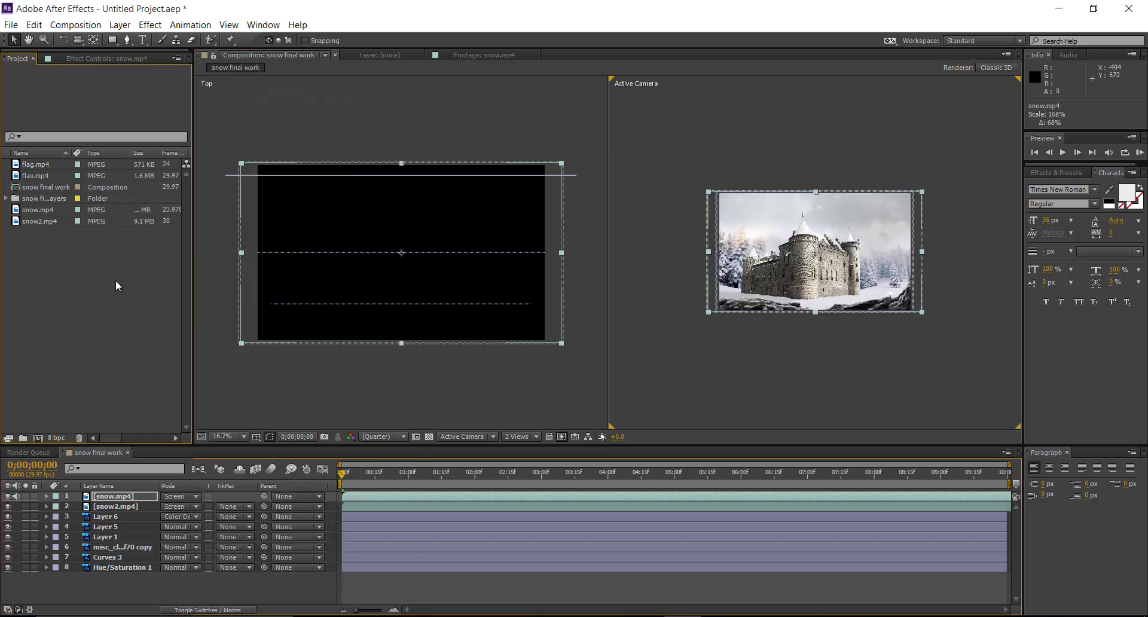
click(35, 164)
Step: Add flag.mp4 as the top layer and apply Hue/Saturation with Master Saturation at -100
drag(36, 165, 120, 494)
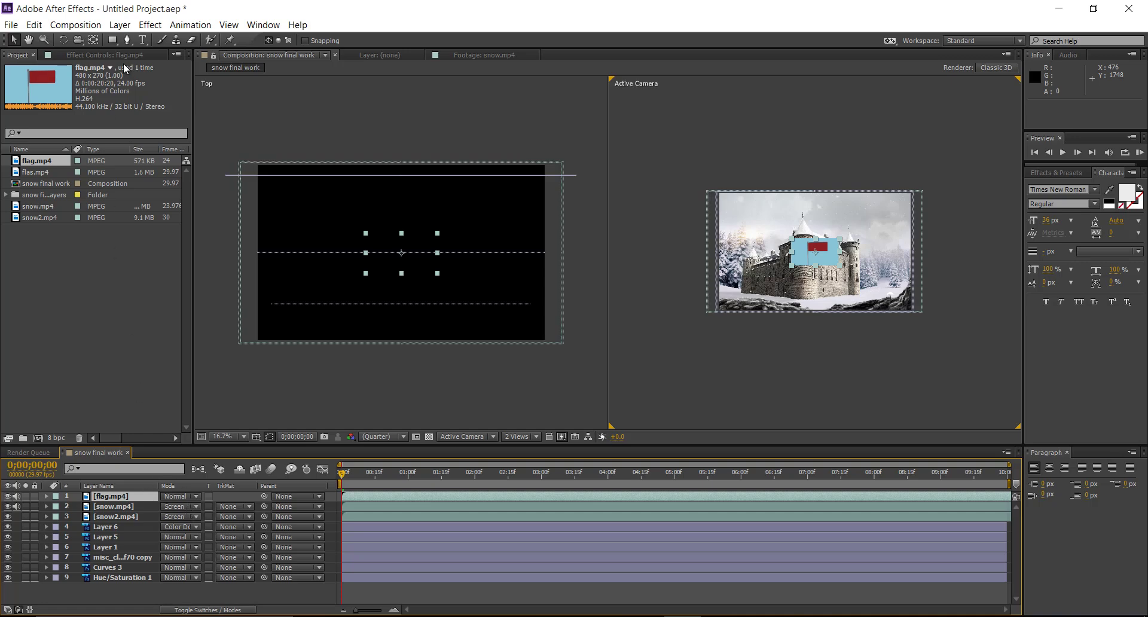
click(150, 24)
mouse_move(121, 188)
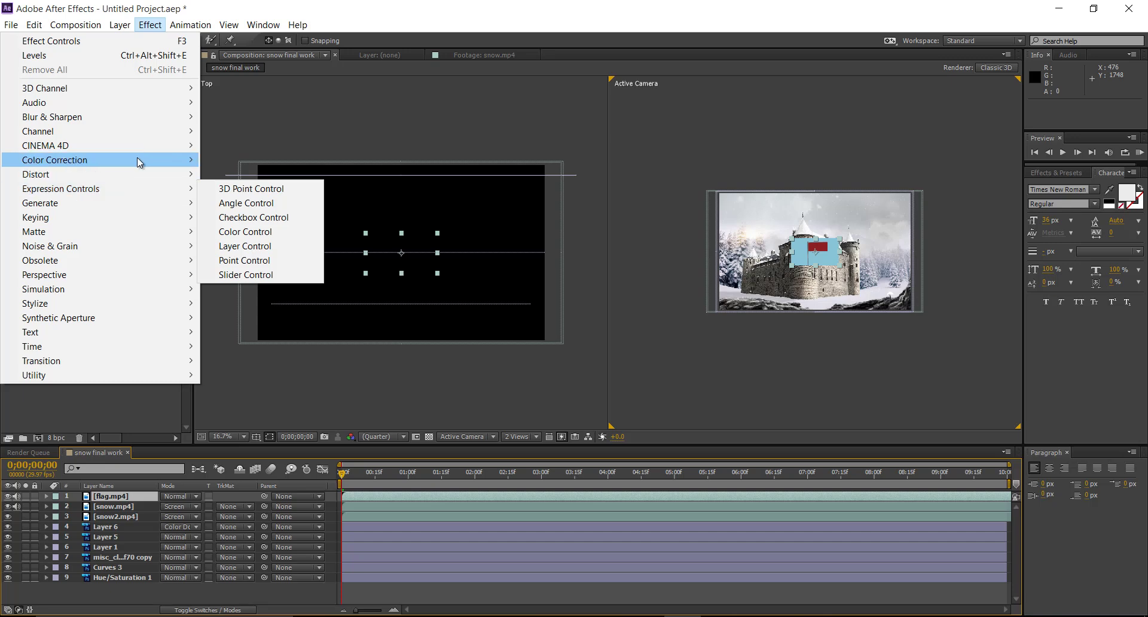
mouse_move(143, 150)
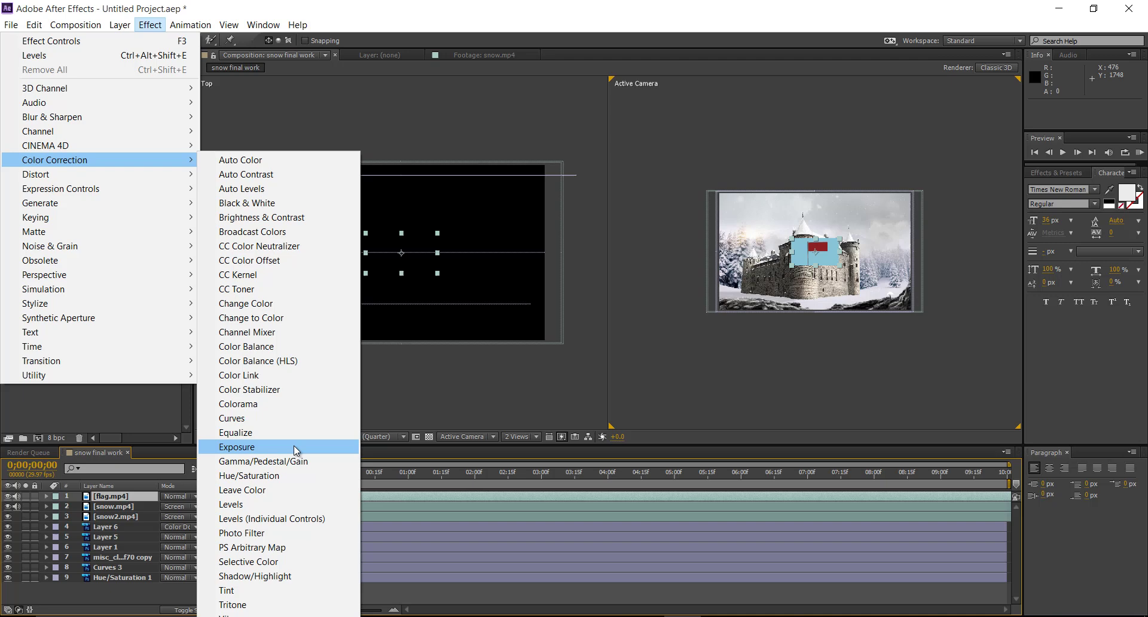
click(295, 476)
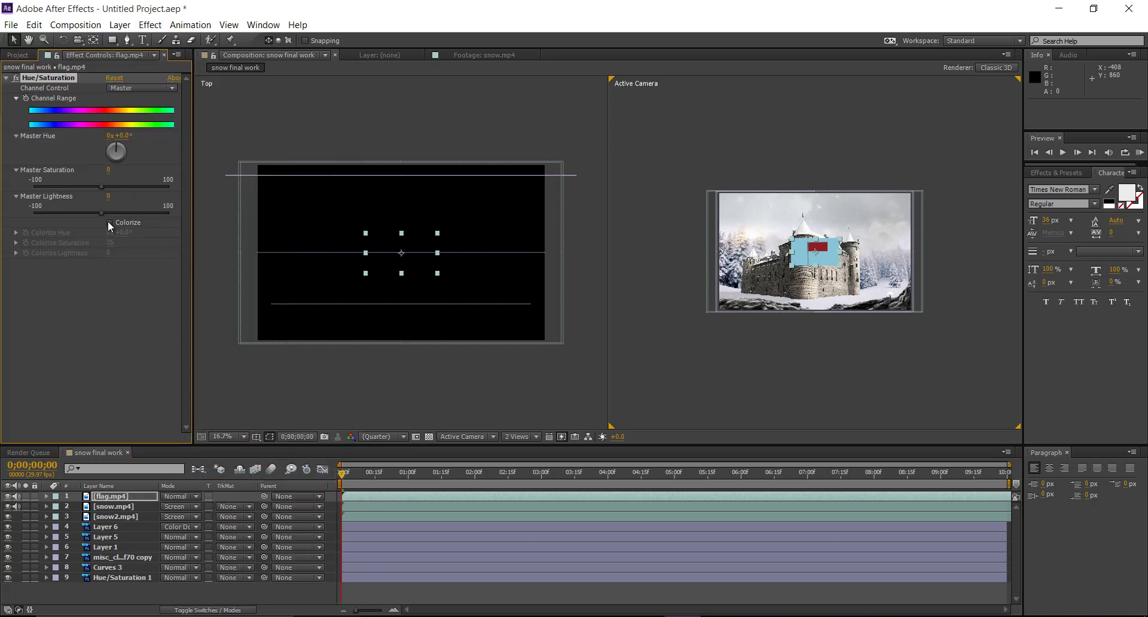
mouse_move(102, 213)
mouse_down()
mouse_move(26, 213)
mouse_move(92, 217)
mouse_up()
drag(99, 186, 1, 204)
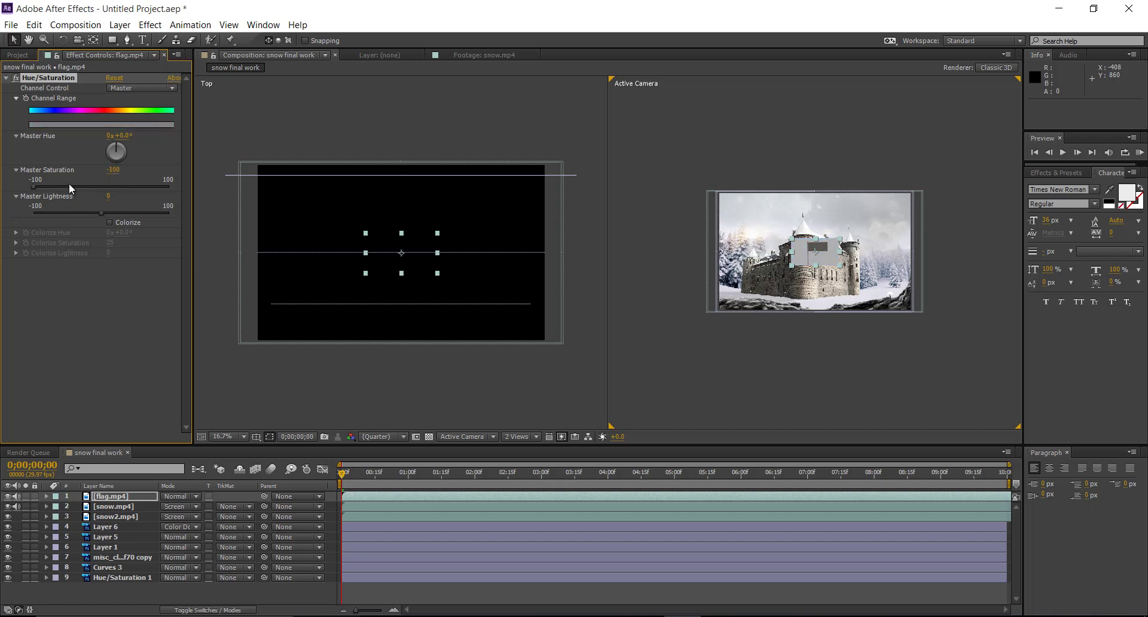
Step: Add a Curves effect to flag.mp4, pull both endpoints inward for strong contrast, and set Multiply mode
click(150, 24)
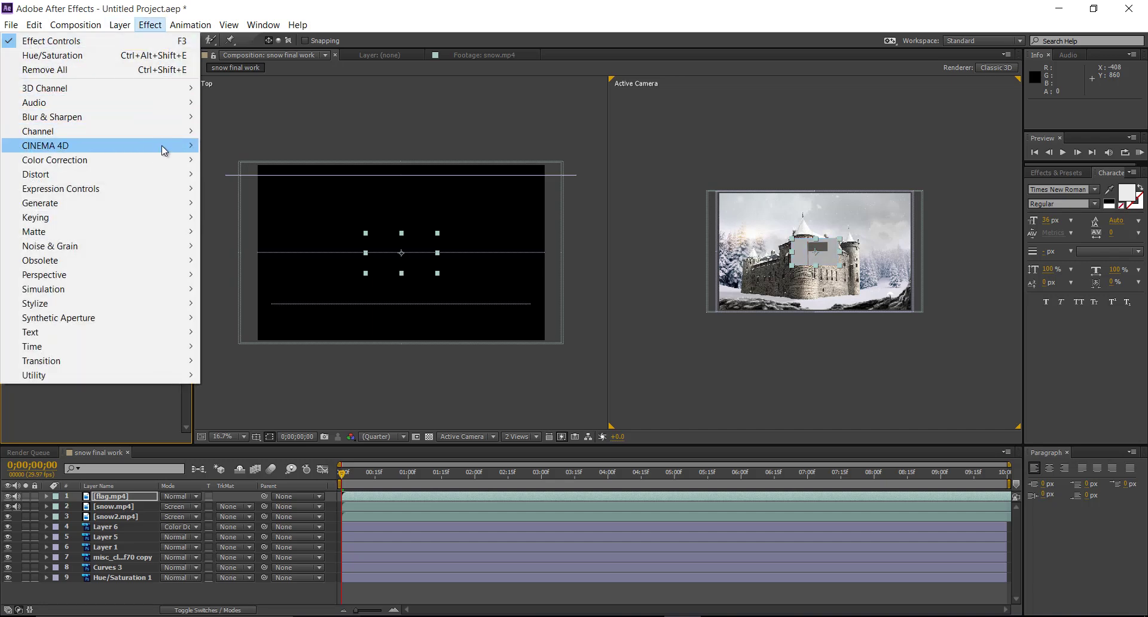
mouse_move(165, 167)
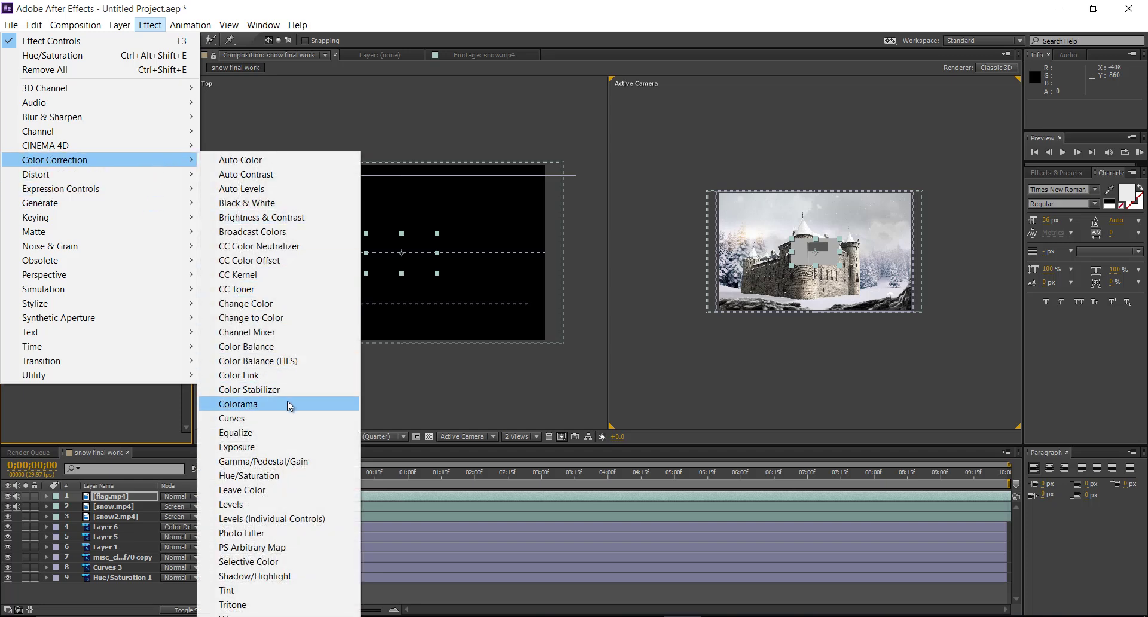
click(279, 418)
scroll(816, 287, up, 2)
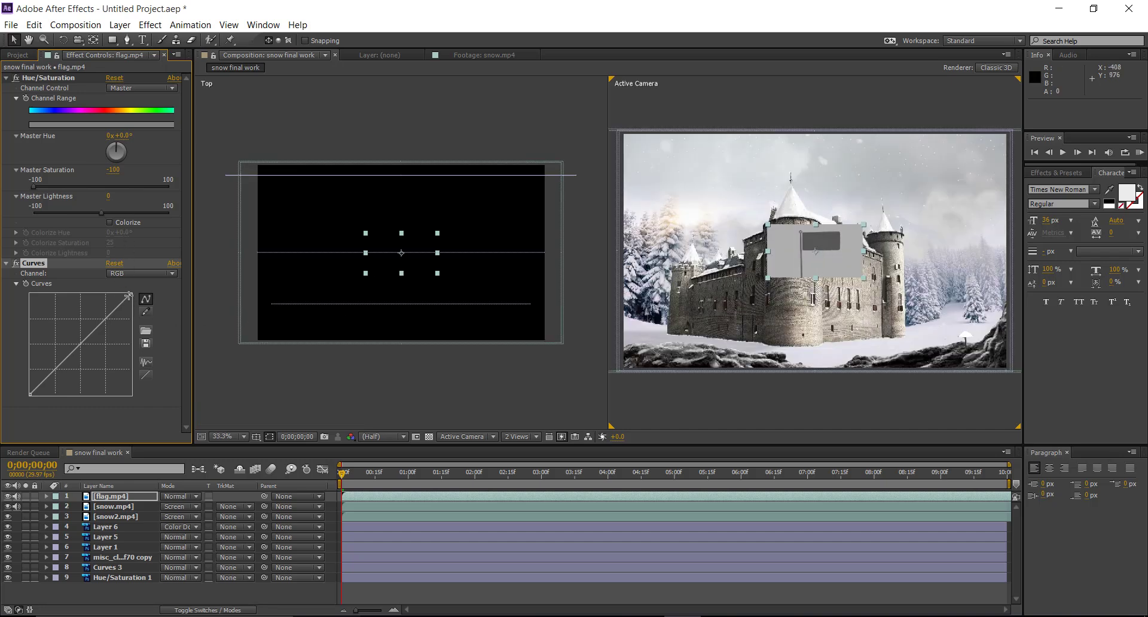
drag(132, 297, 90, 272)
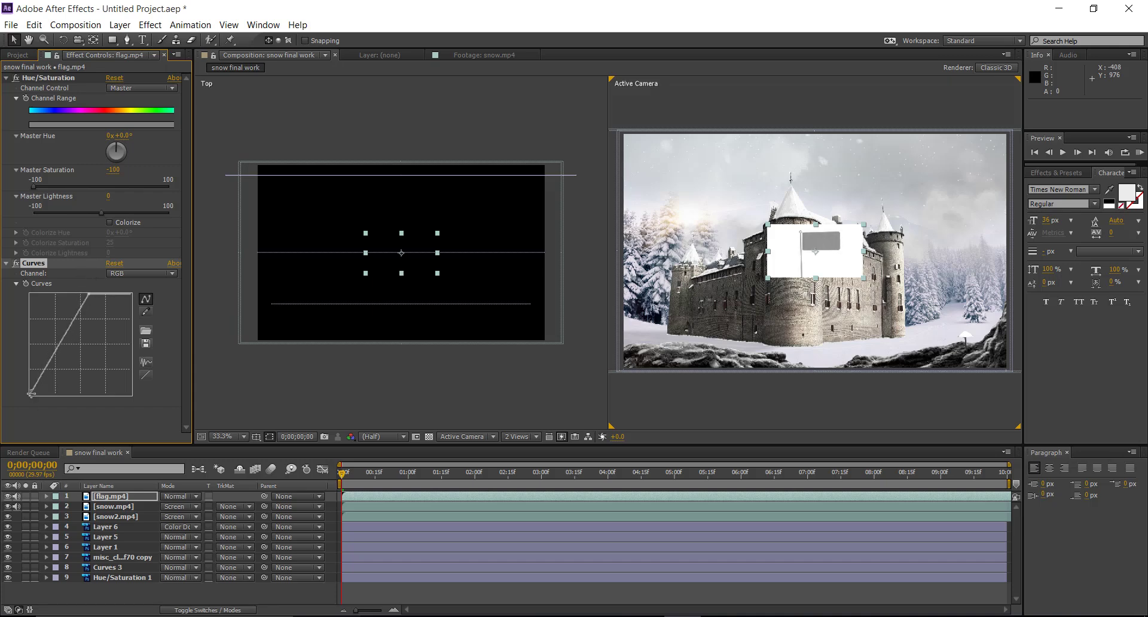
drag(32, 394, 62, 410)
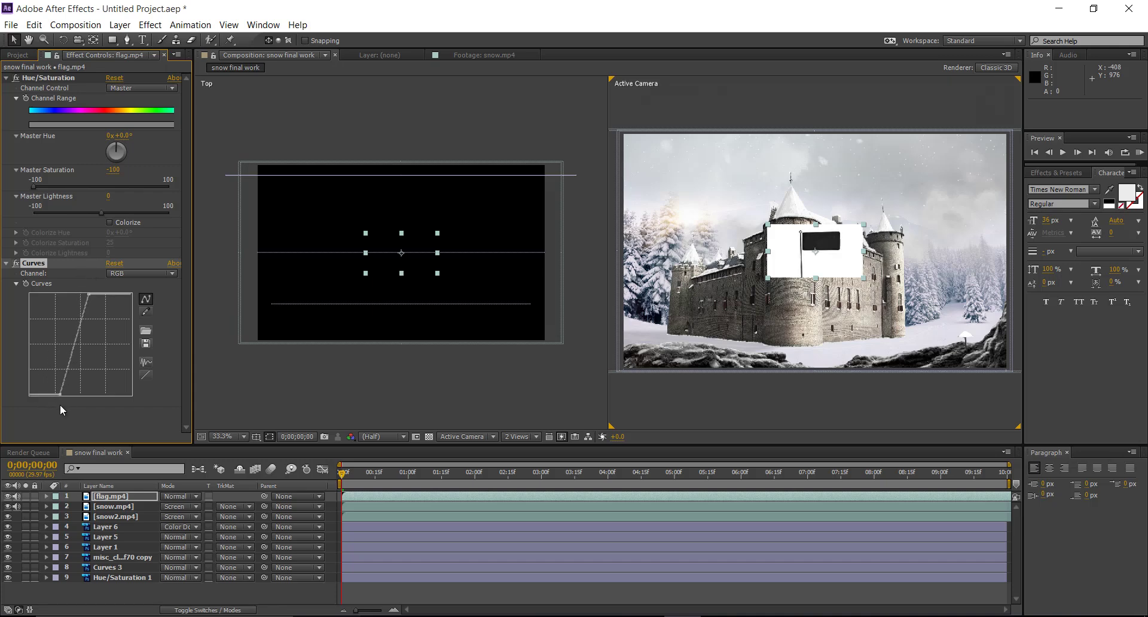
click(195, 497)
click(242, 140)
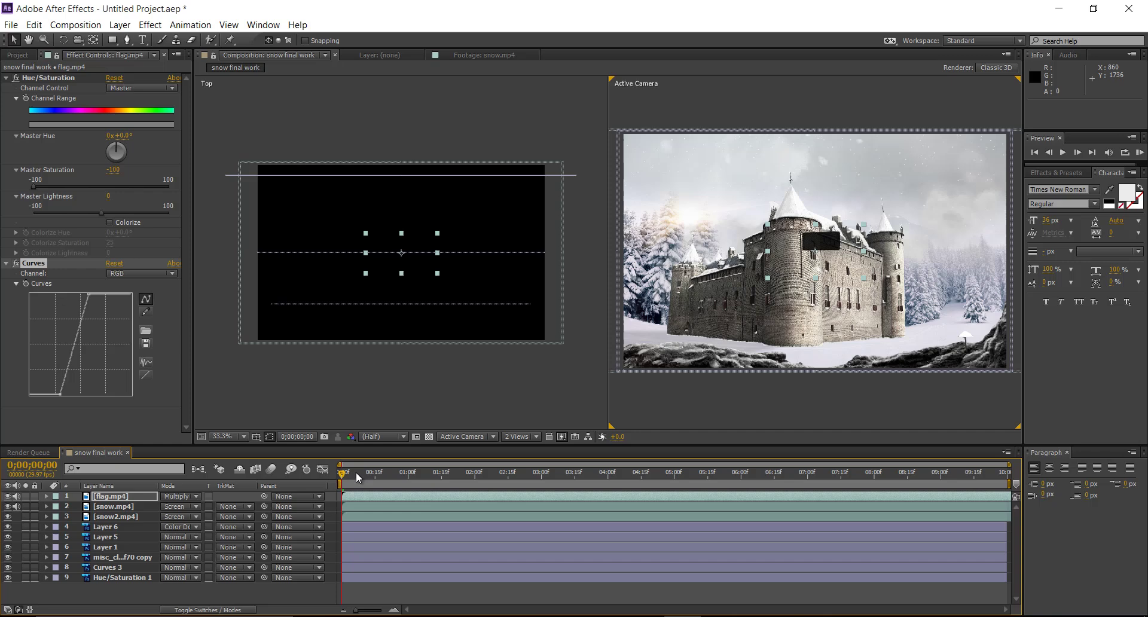
Step: Lower the flag.mp4 layer's opacity to 75%
drag(356, 472, 302, 471)
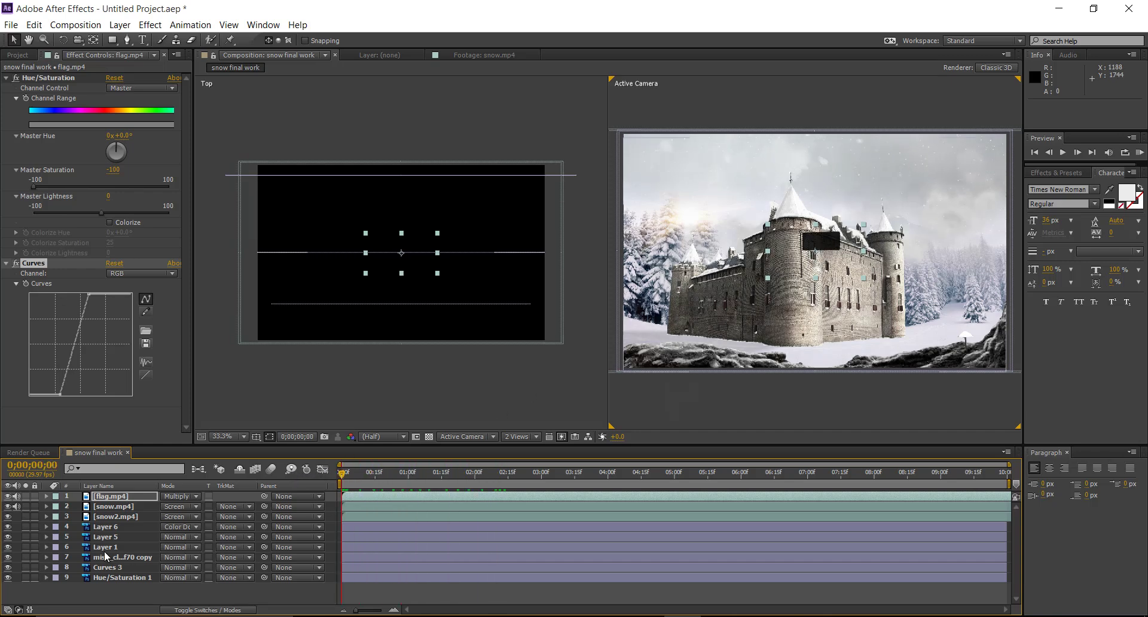
click(46, 496)
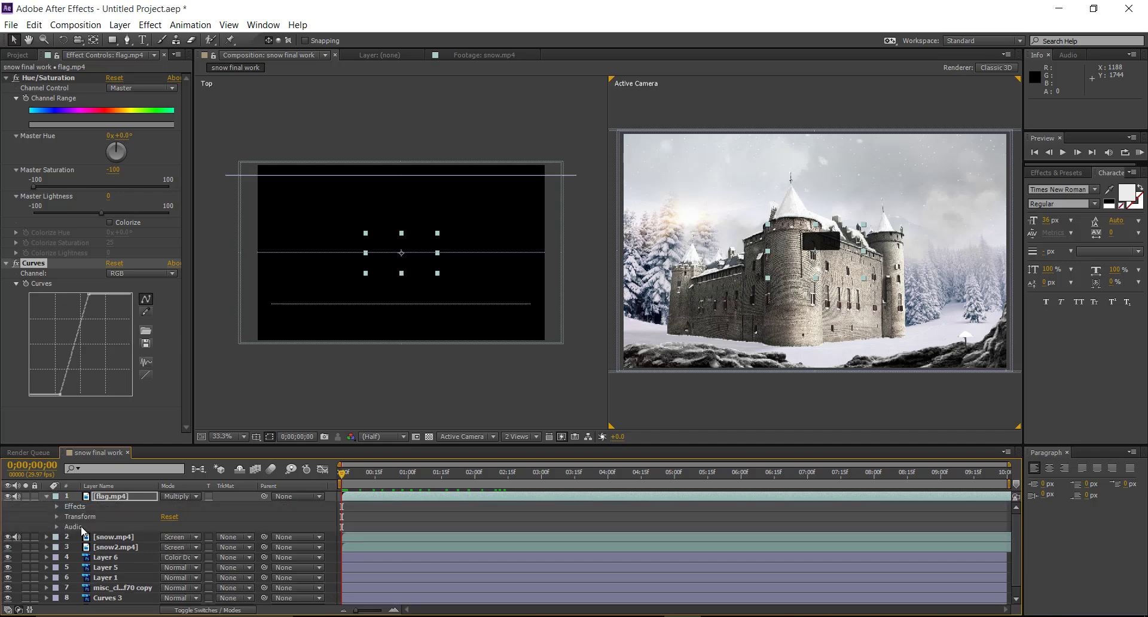
click(57, 507)
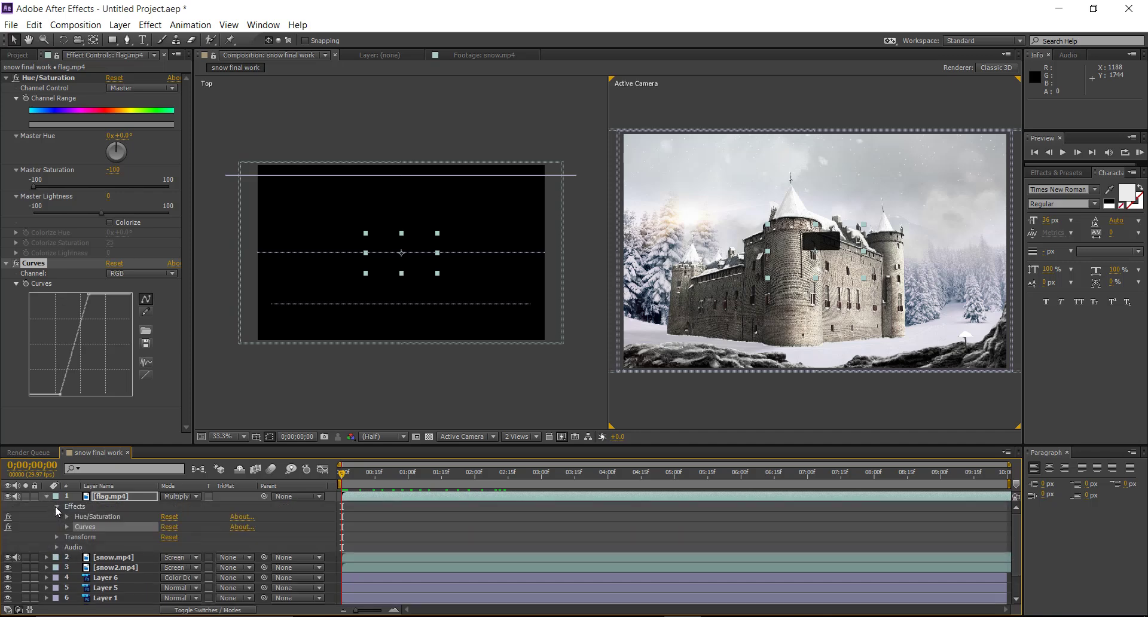
click(58, 538)
click(160, 588)
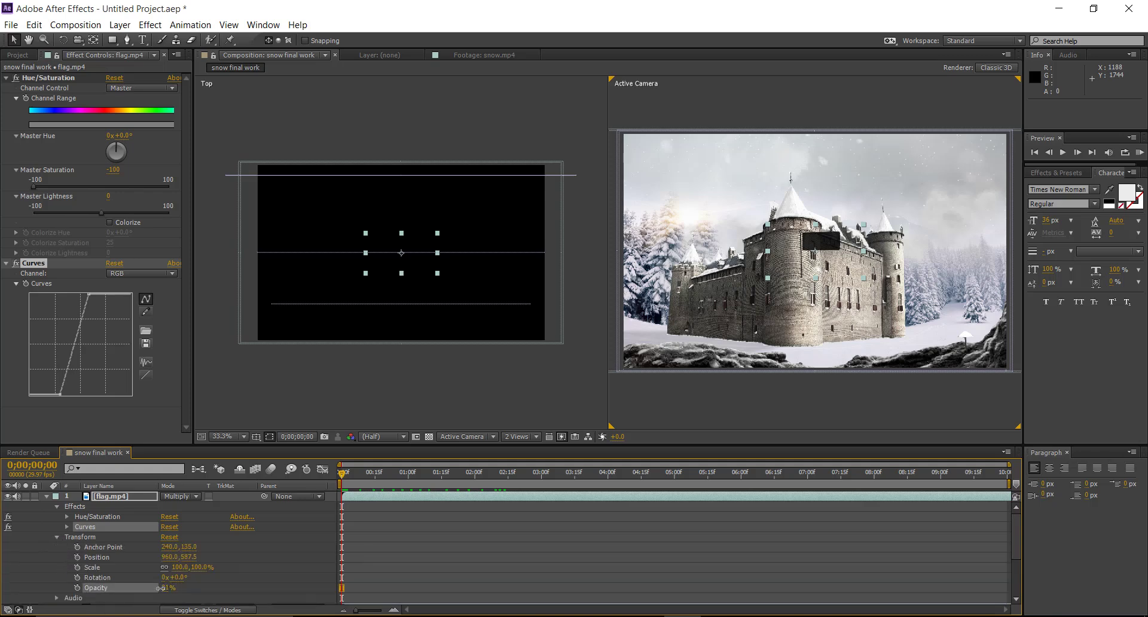
drag(160, 587, 152, 588)
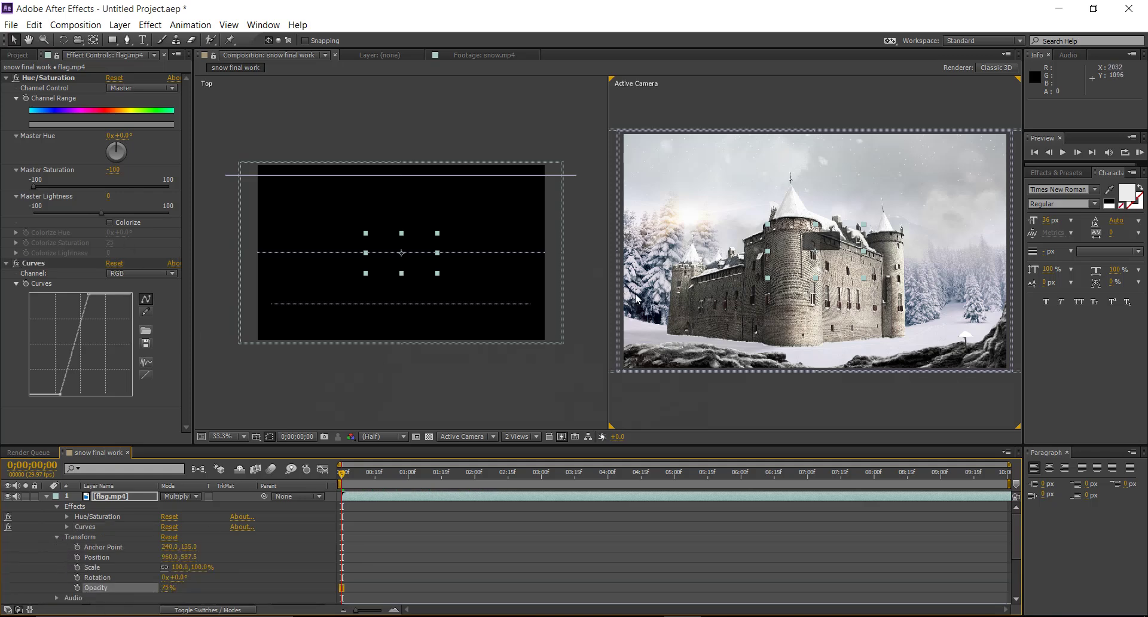
Step: Move the flag onto the castle at 556, 526.5 and scale it down to 33.3%
drag(825, 246, 755, 216)
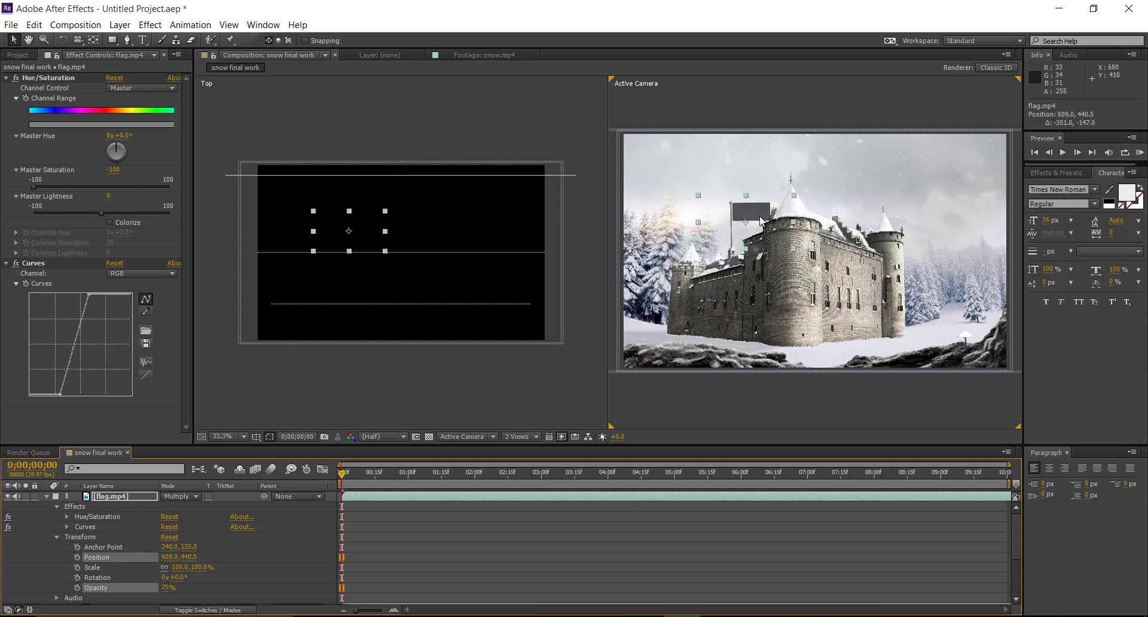
click(795, 253)
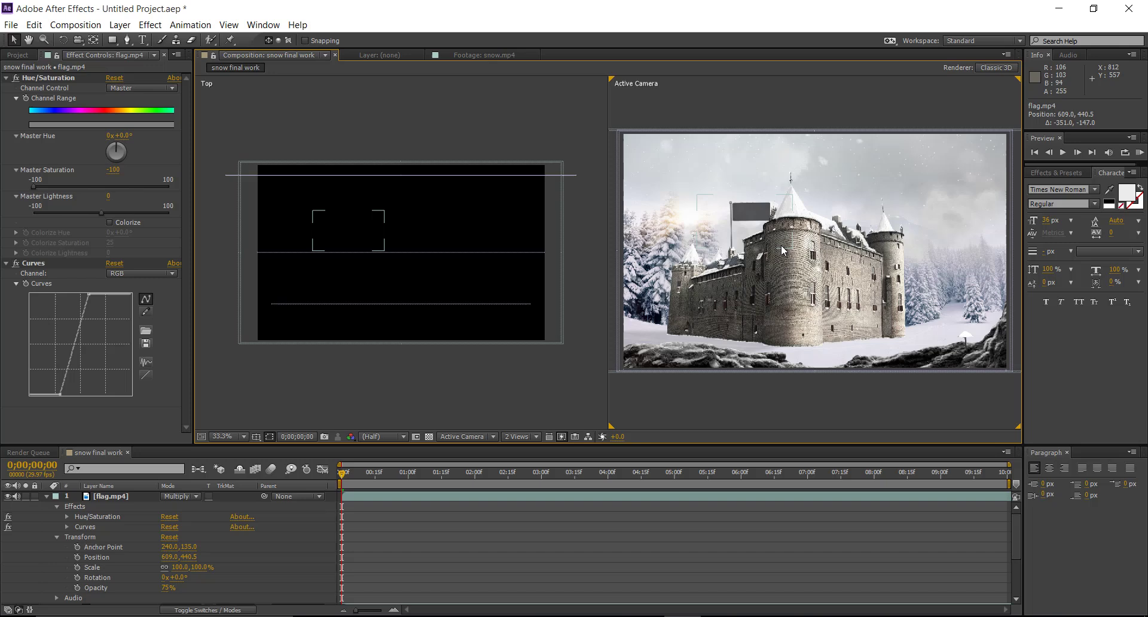
click(743, 232)
key(slash)
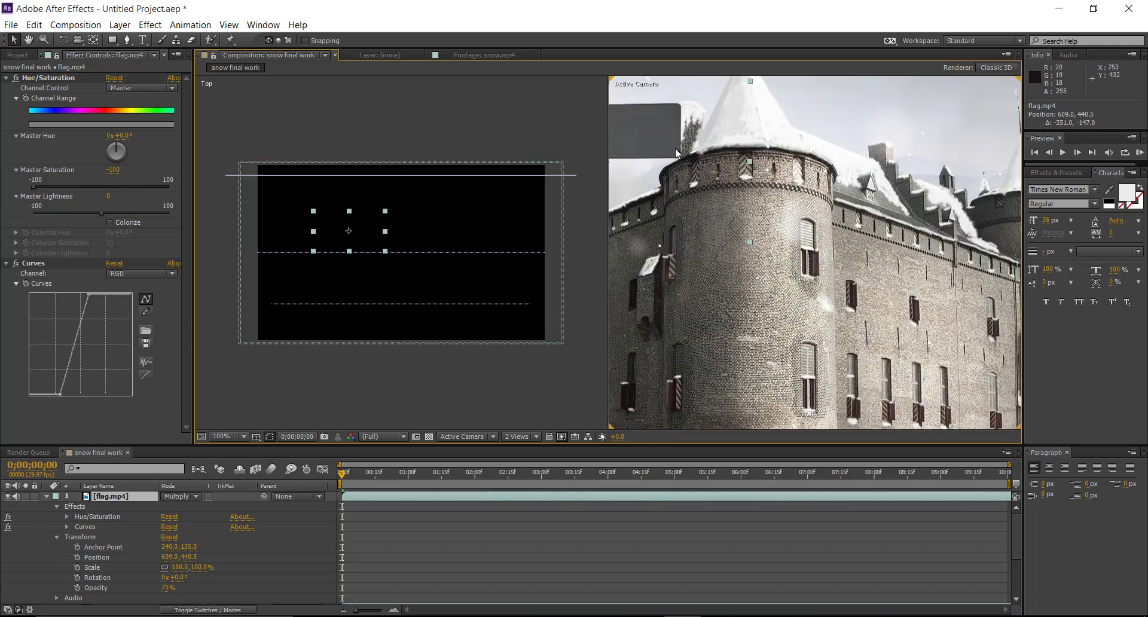
drag(726, 151, 890, 233)
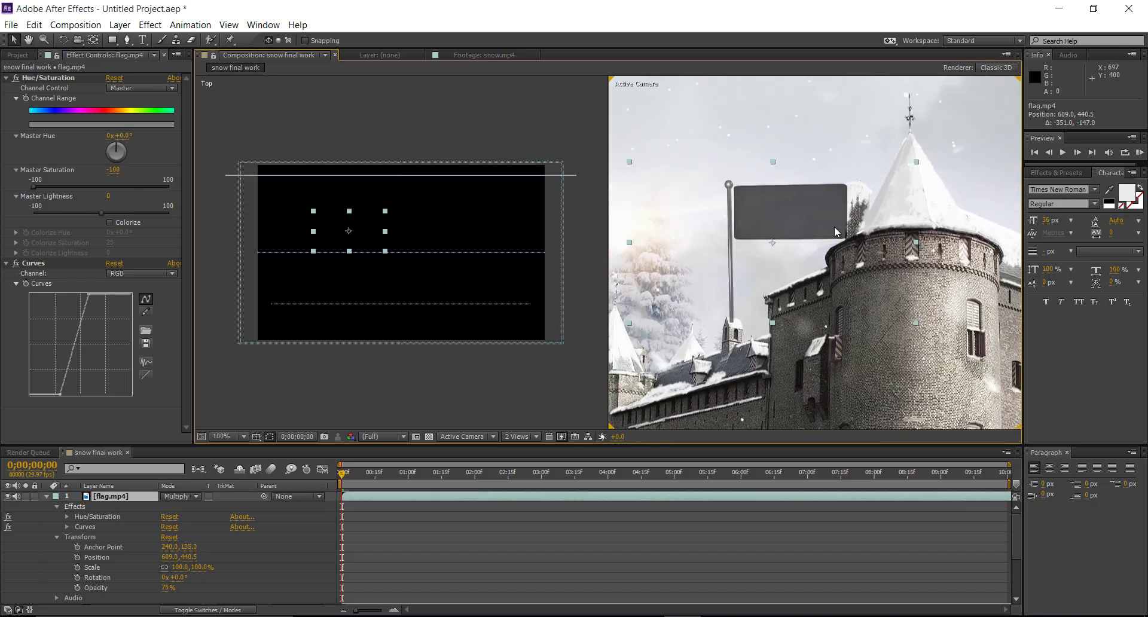
drag(916, 325, 761, 284)
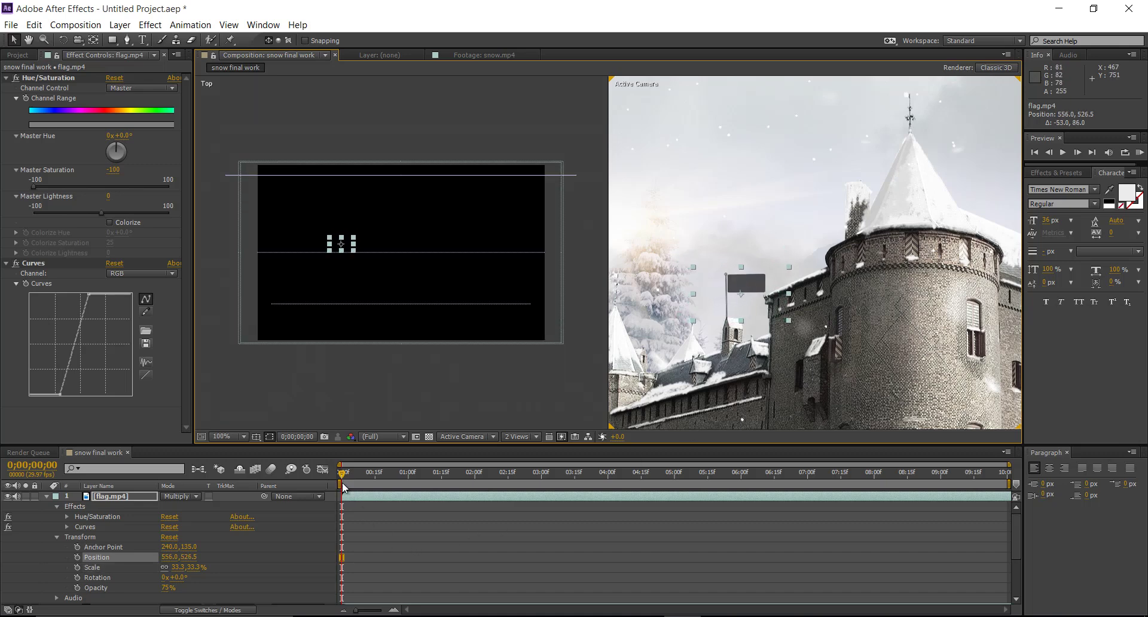
Step: Preview the first seconds of the animation and return to the first frame
drag(352, 478, 619, 478)
drag(507, 463, 338, 473)
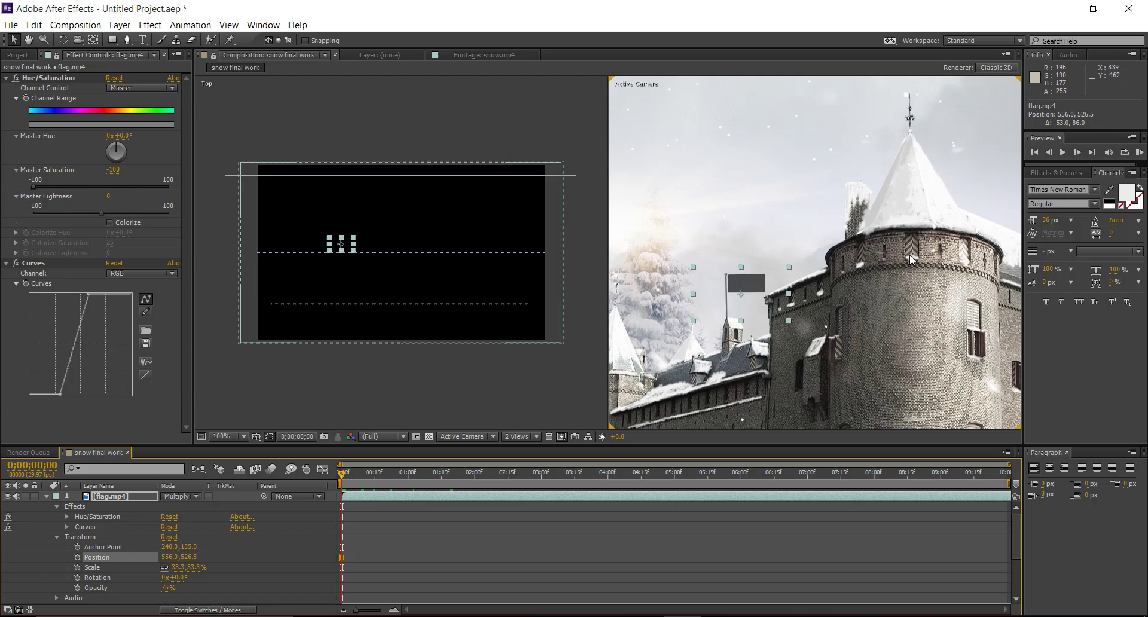
scroll(911, 259, down, 3)
scroll(819, 344, up, 1)
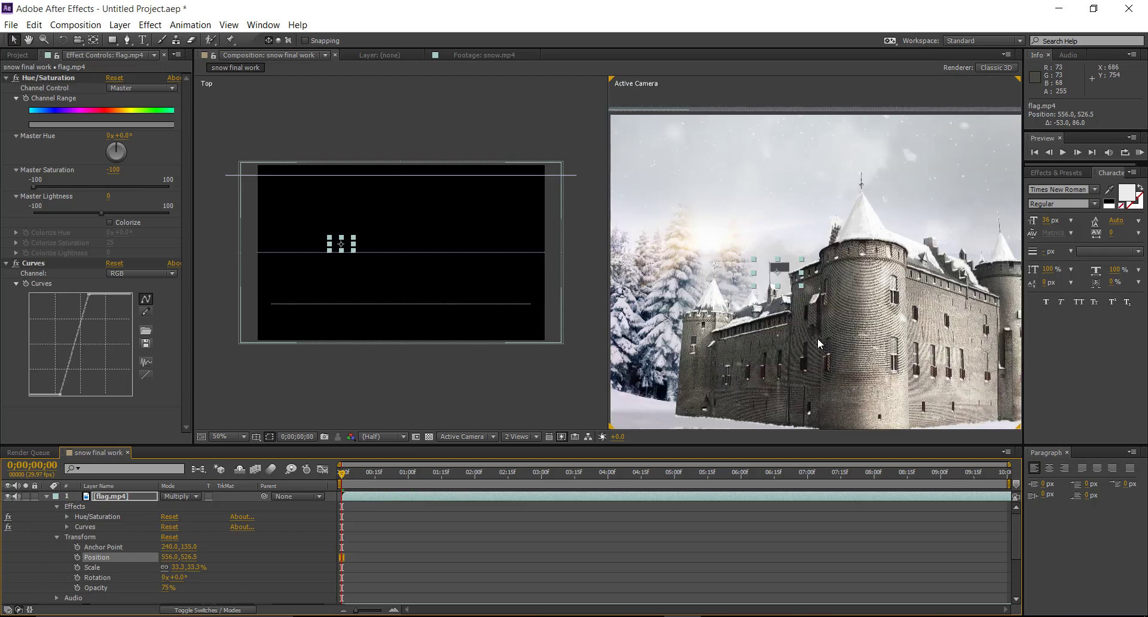
Step: Drag the flas.mp4 lightning clip from the Project panel in as the new top layer
scroll(819, 344, down, 2)
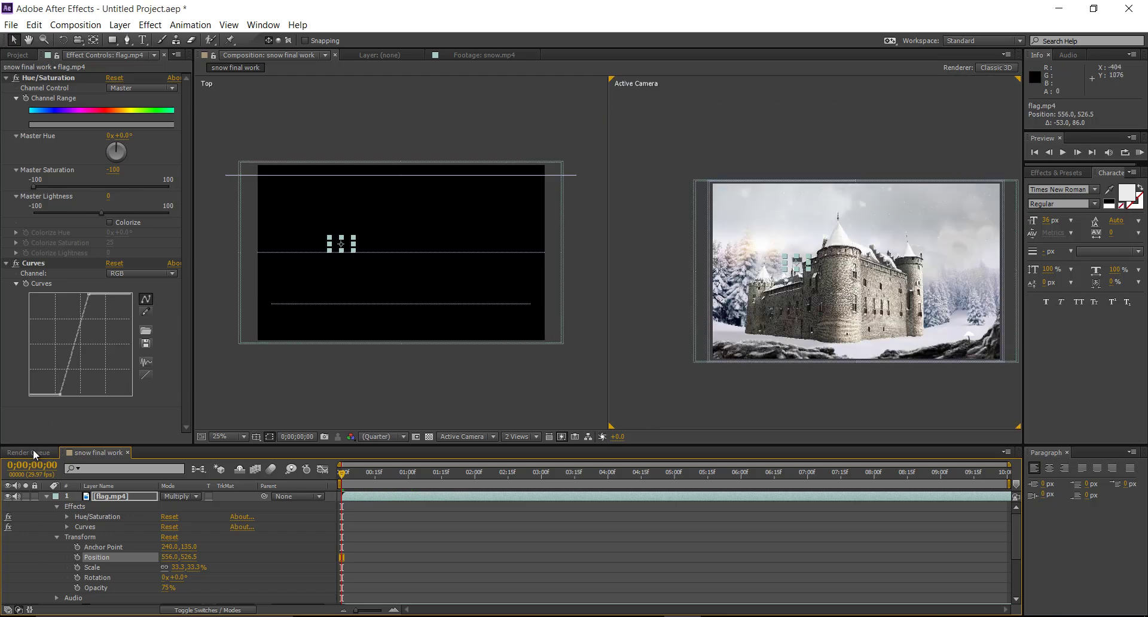
click(18, 55)
click(32, 310)
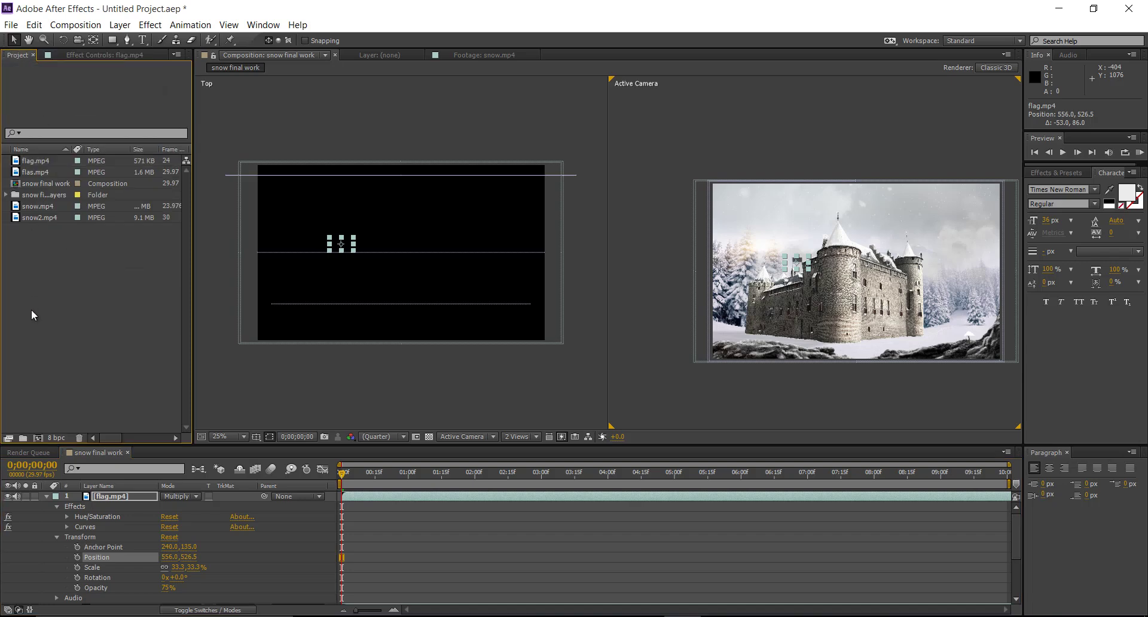
click(39, 161)
click(39, 172)
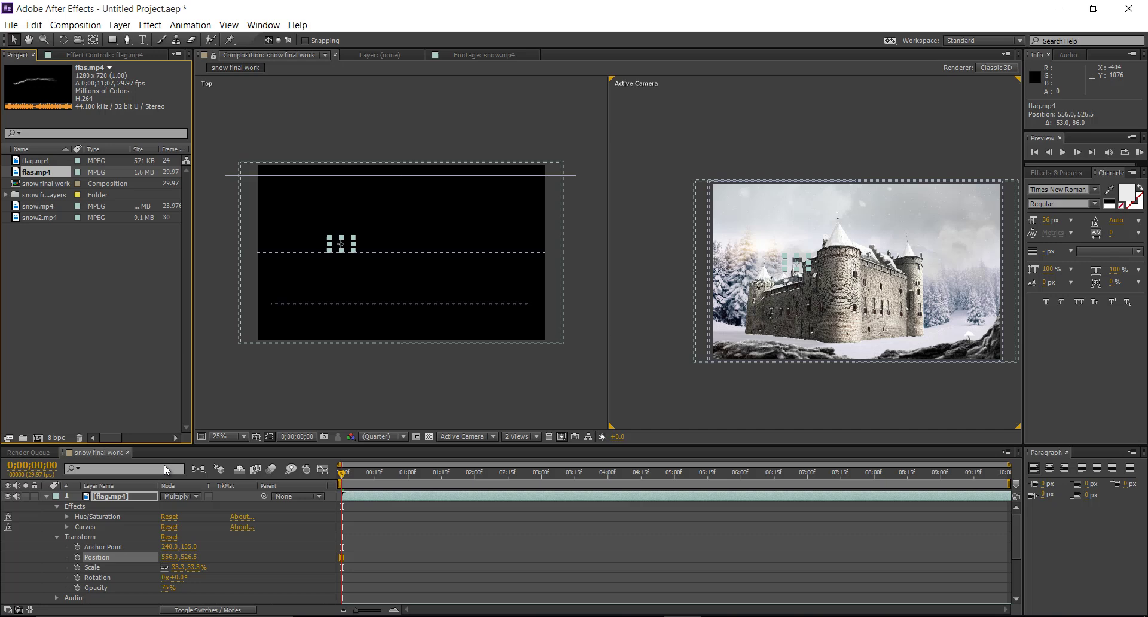
click(46, 497)
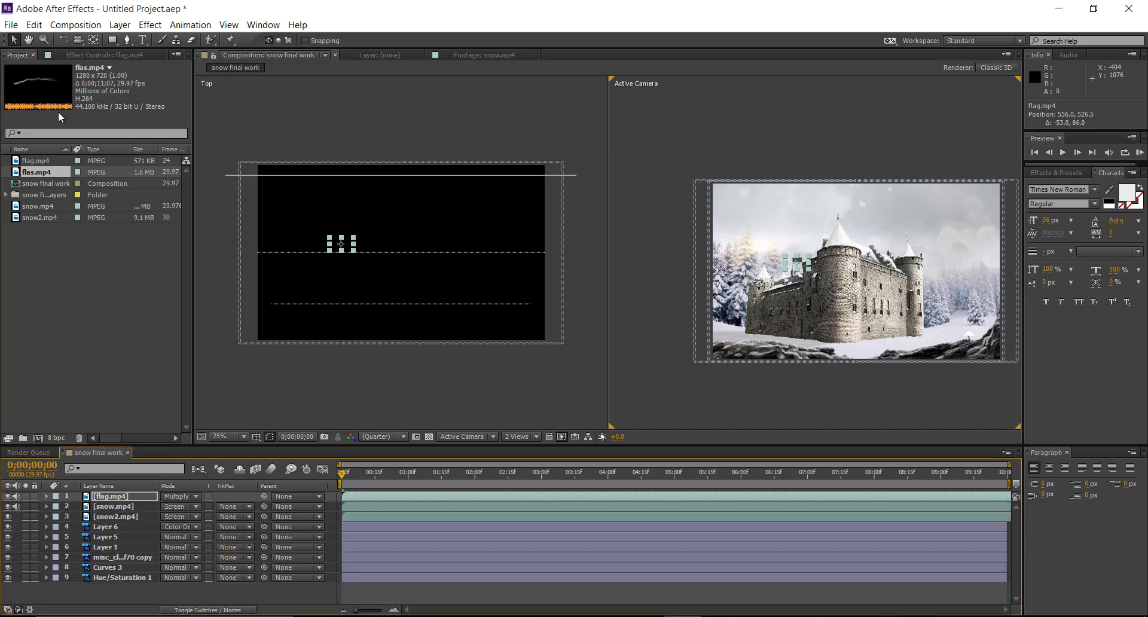
drag(37, 172, 118, 509)
Step: Blend the lightning layer in Screen mode and move it up-left to 380, 99.5
click(192, 495)
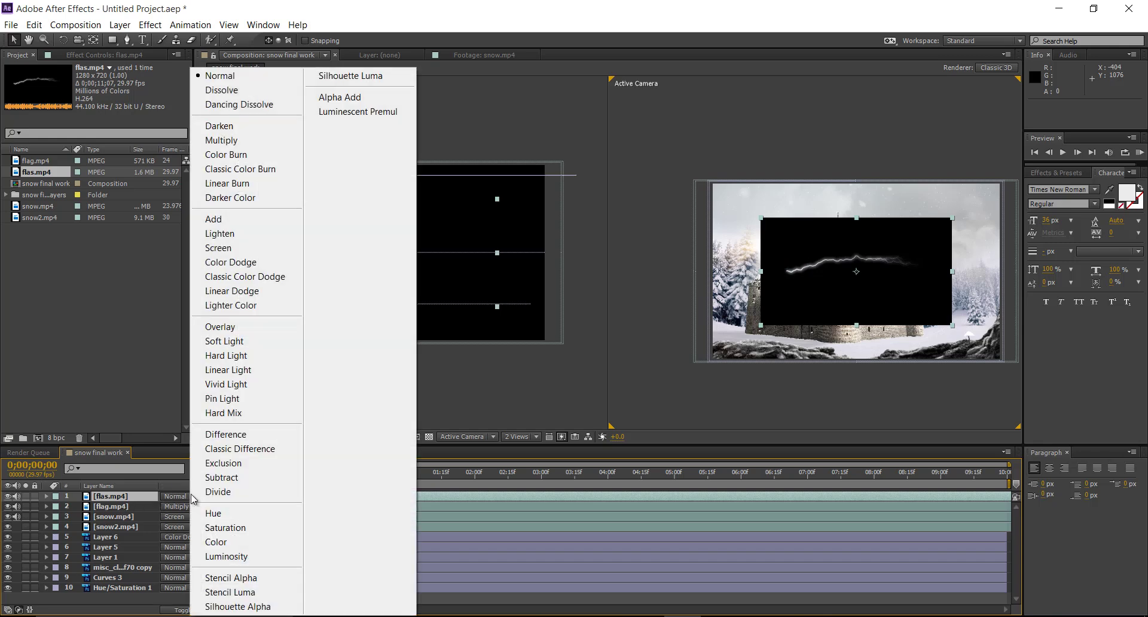
click(222, 251)
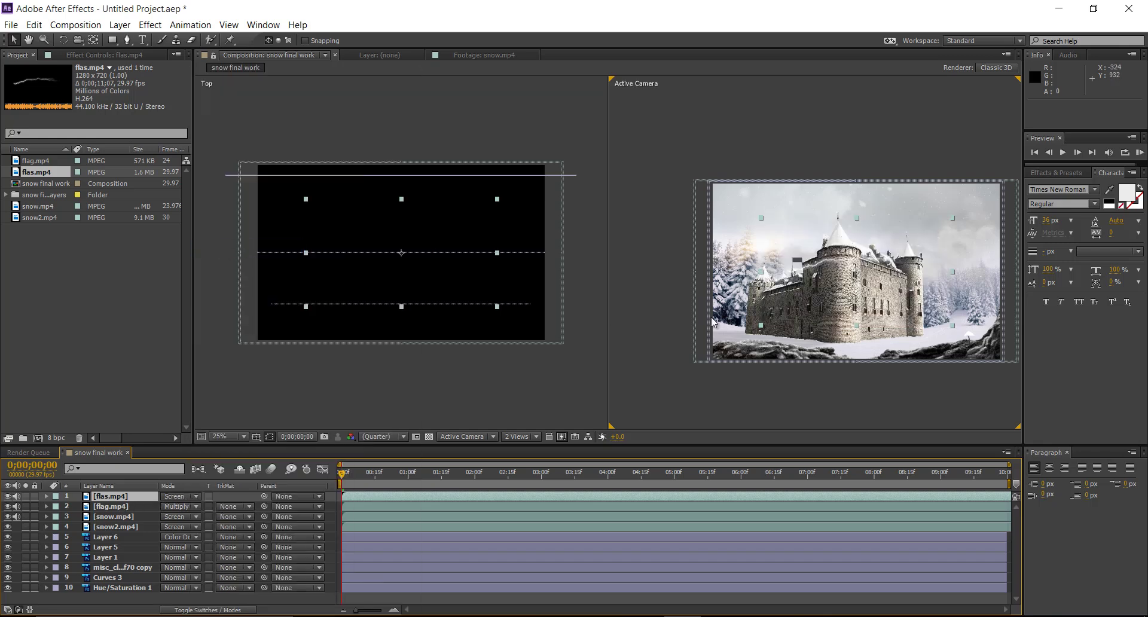
drag(784, 203, 749, 187)
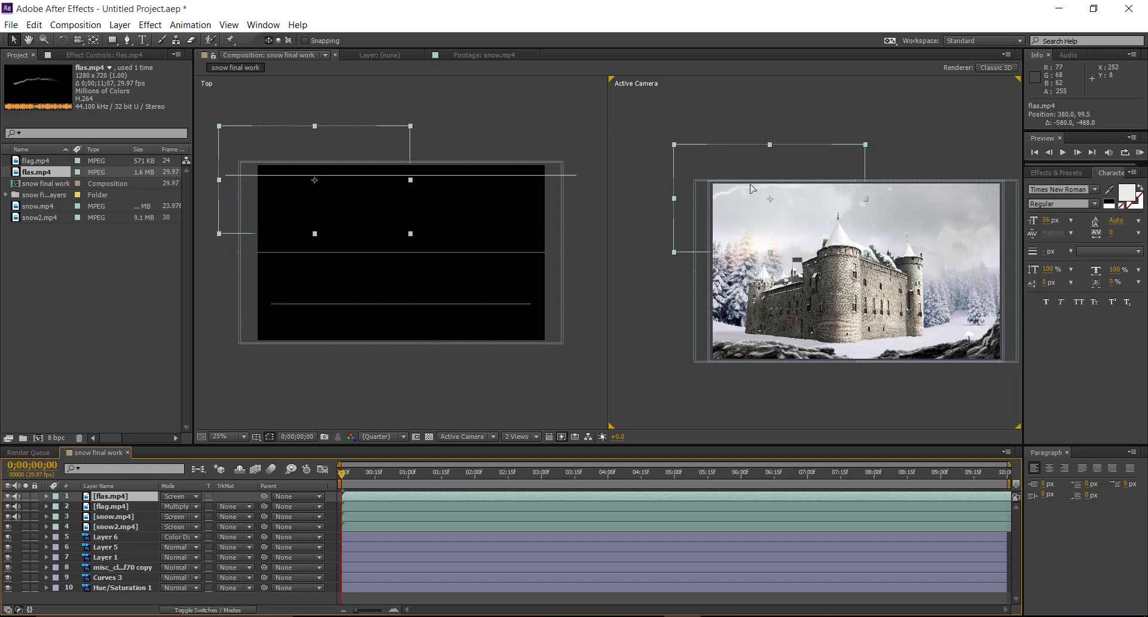
click(533, 438)
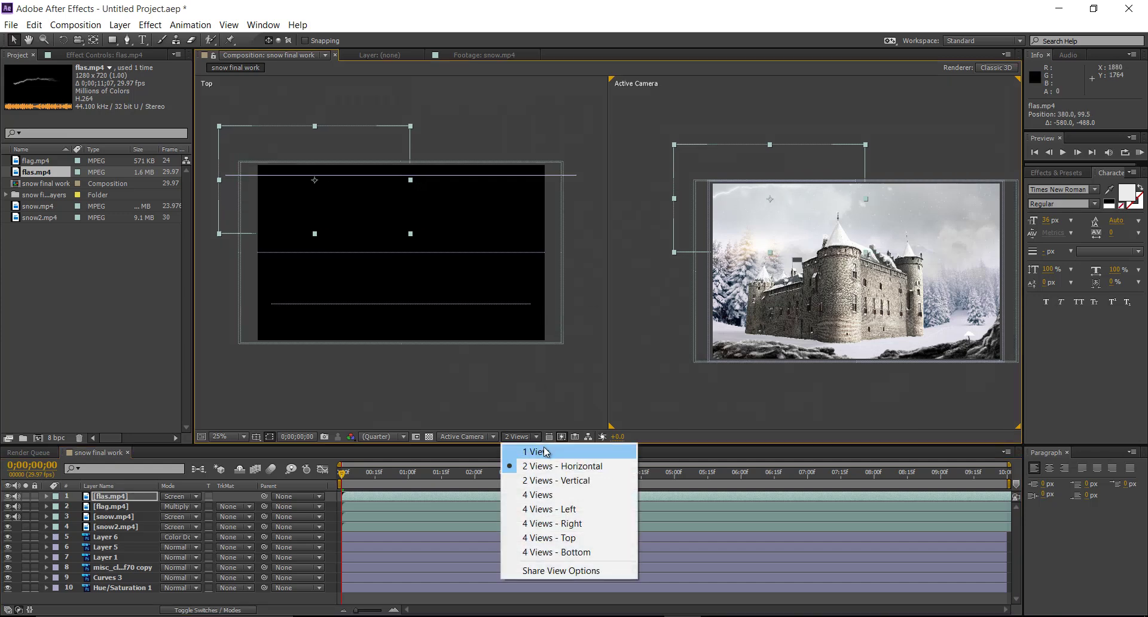
Step: Switch to a single Active Camera view at 50% and RAM-preview the lightning flashes
click(545, 447)
key(period)
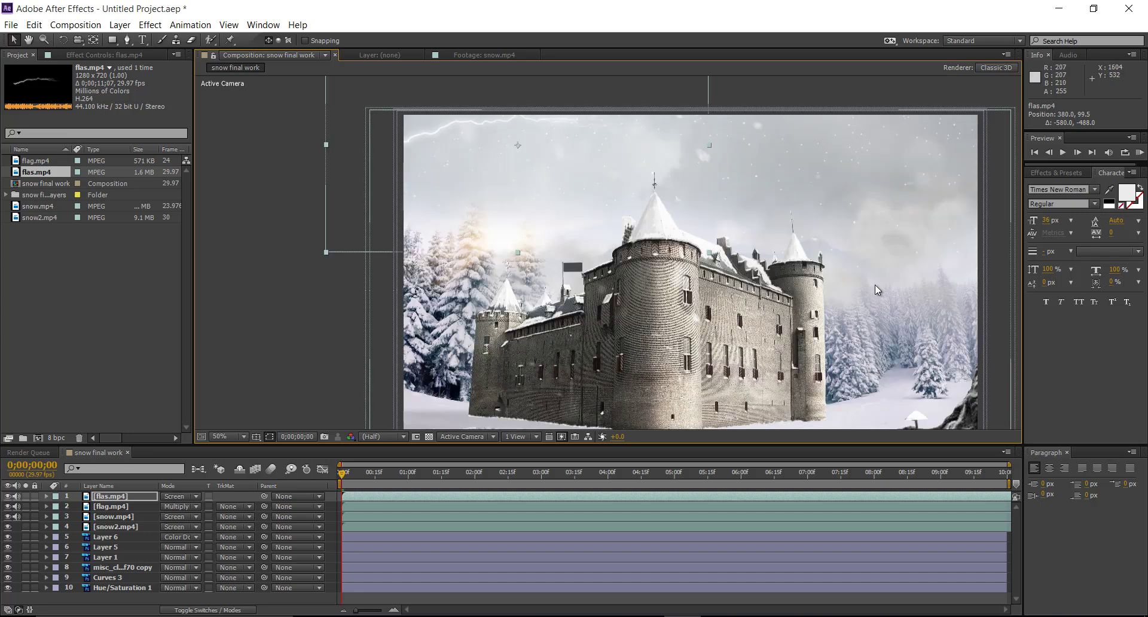
drag(362, 477, 852, 465)
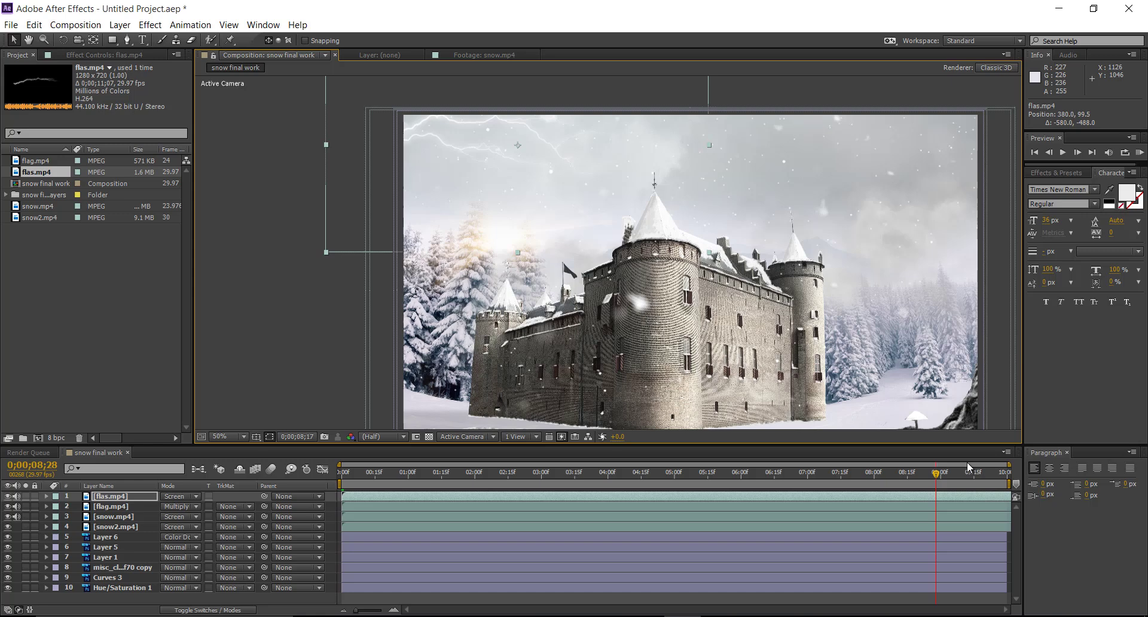
key(KP_0)
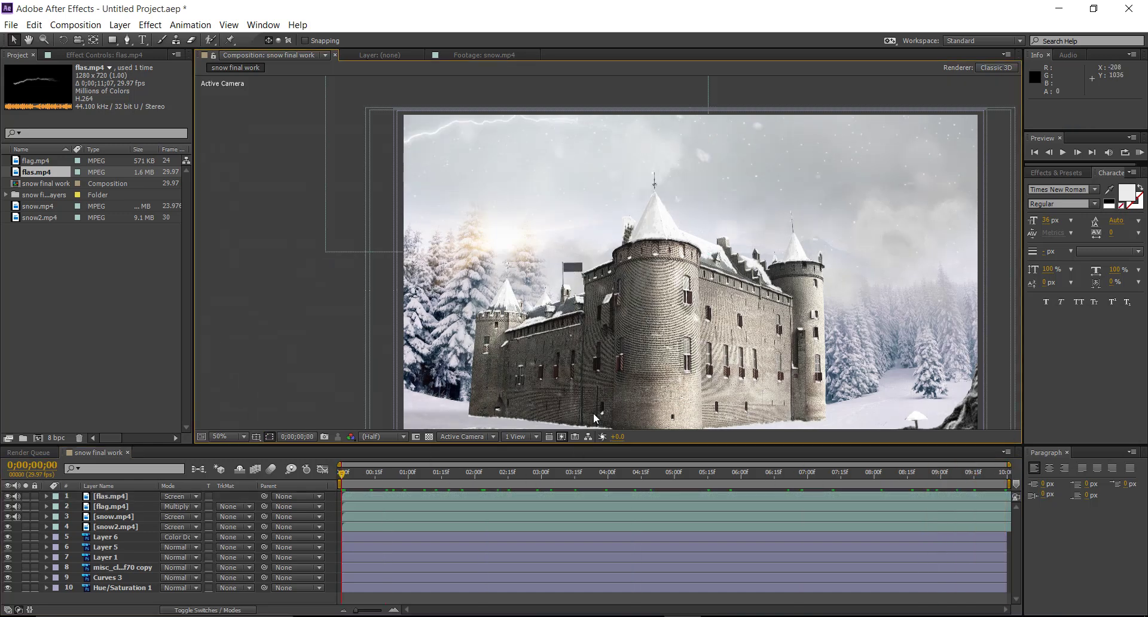
scroll(595, 418, down, 2)
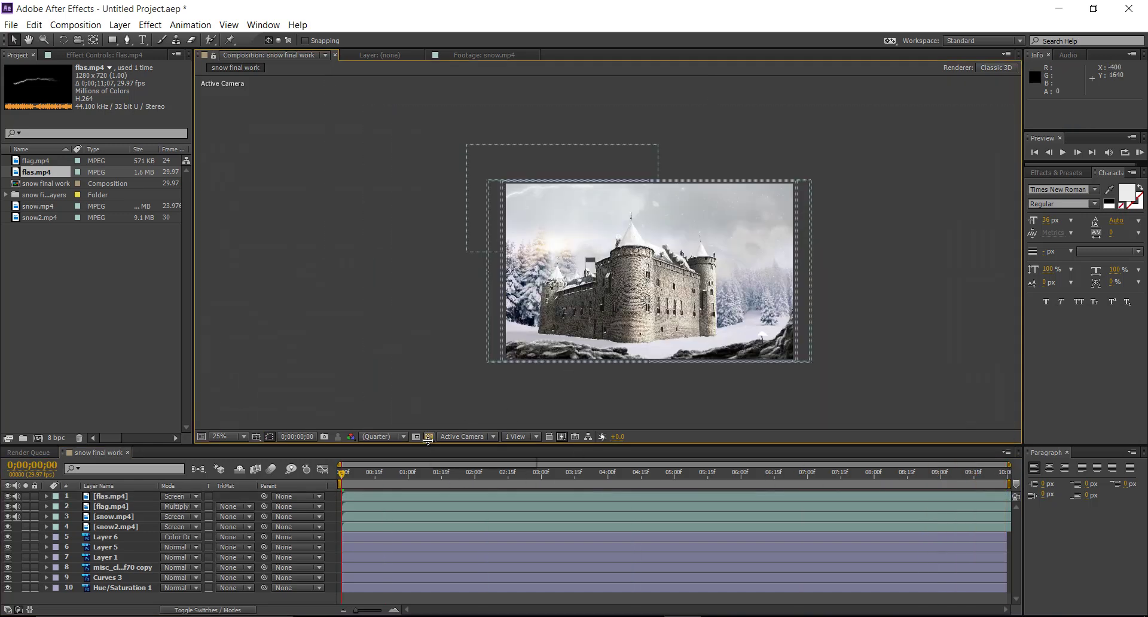
click(125, 495)
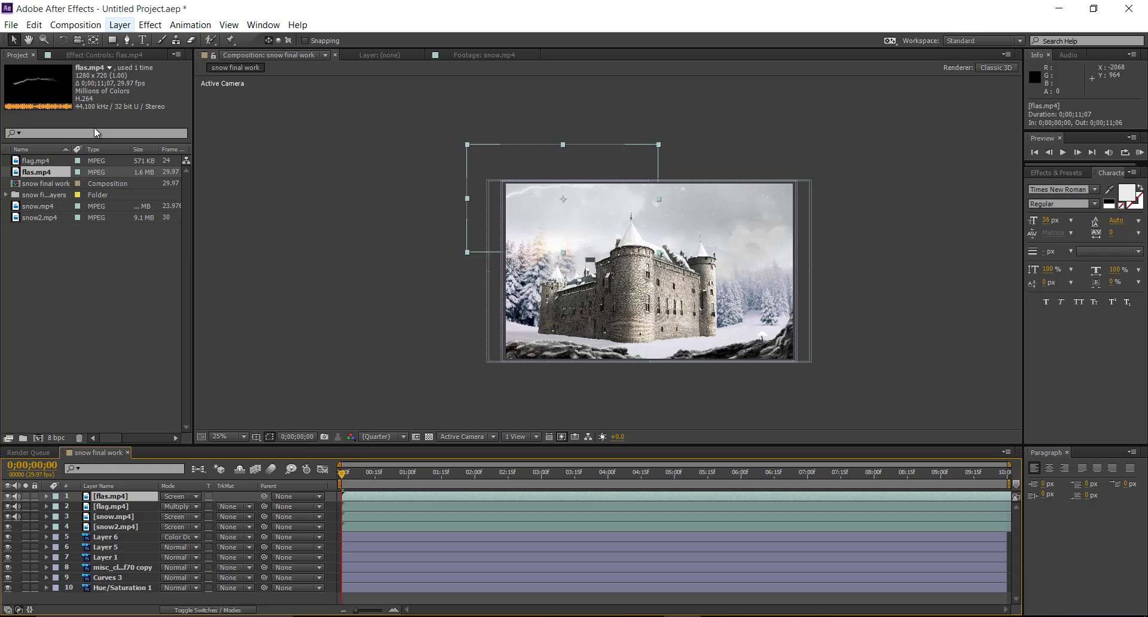
Step: Create Camera 1 with the 50mm preset above flas.mp4 and expand its properties
click(120, 25)
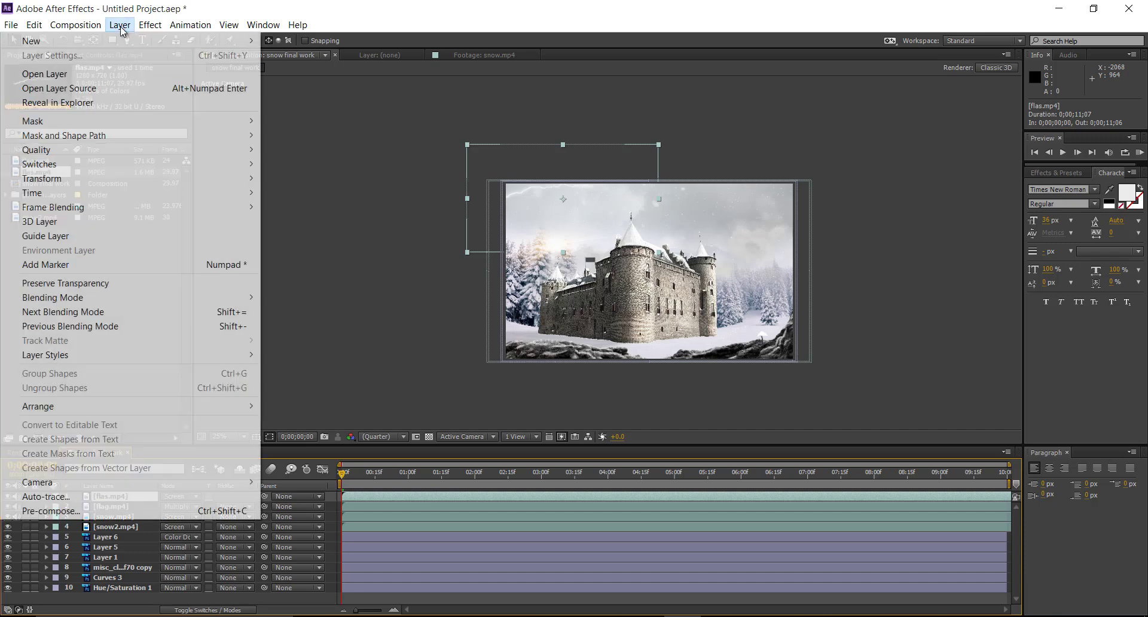
click(328, 260)
click(105, 496)
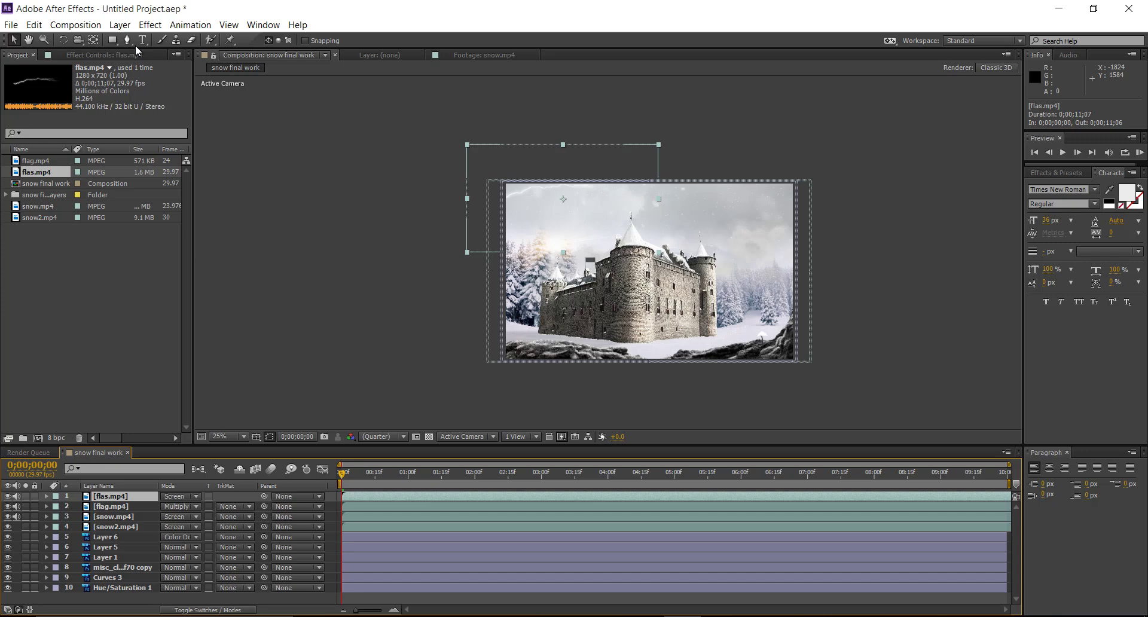
click(119, 25)
mouse_move(227, 41)
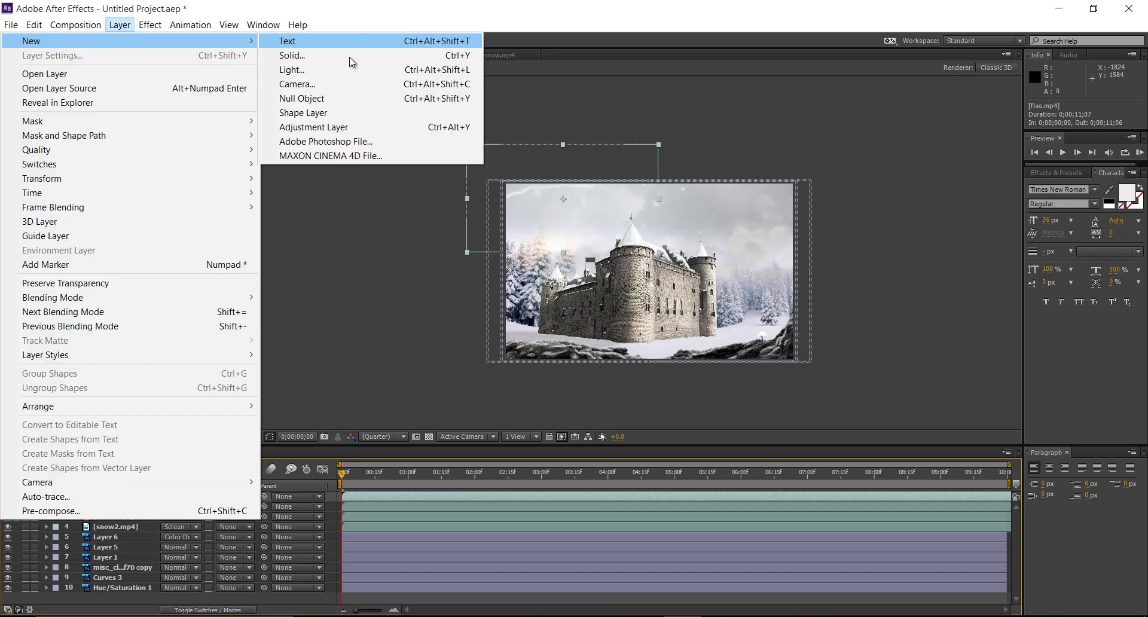
click(340, 84)
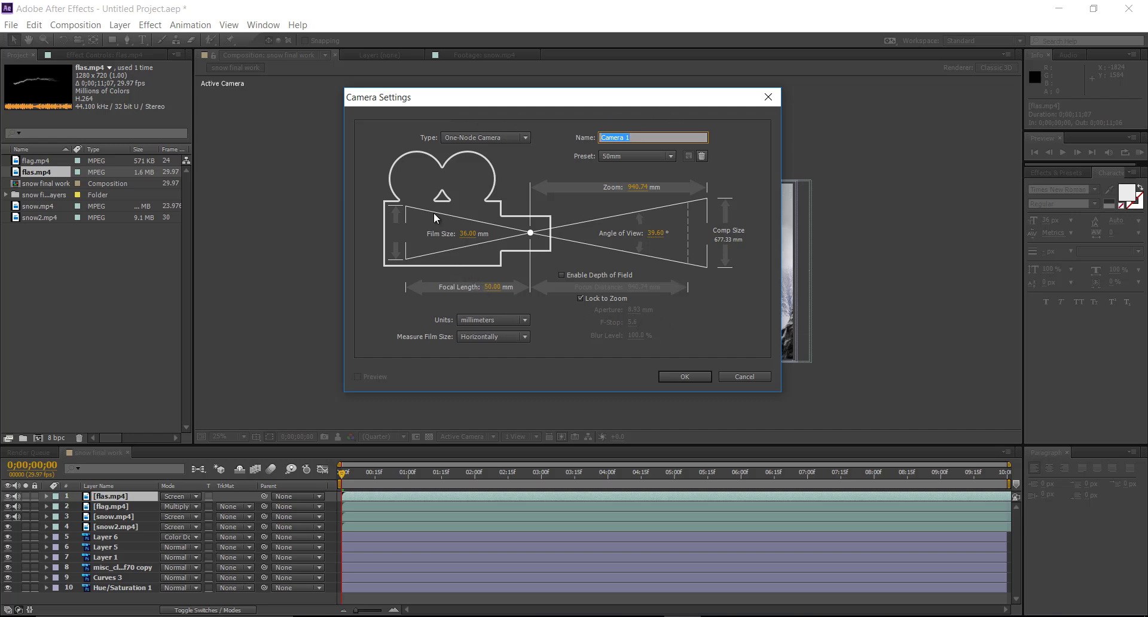
click(684, 377)
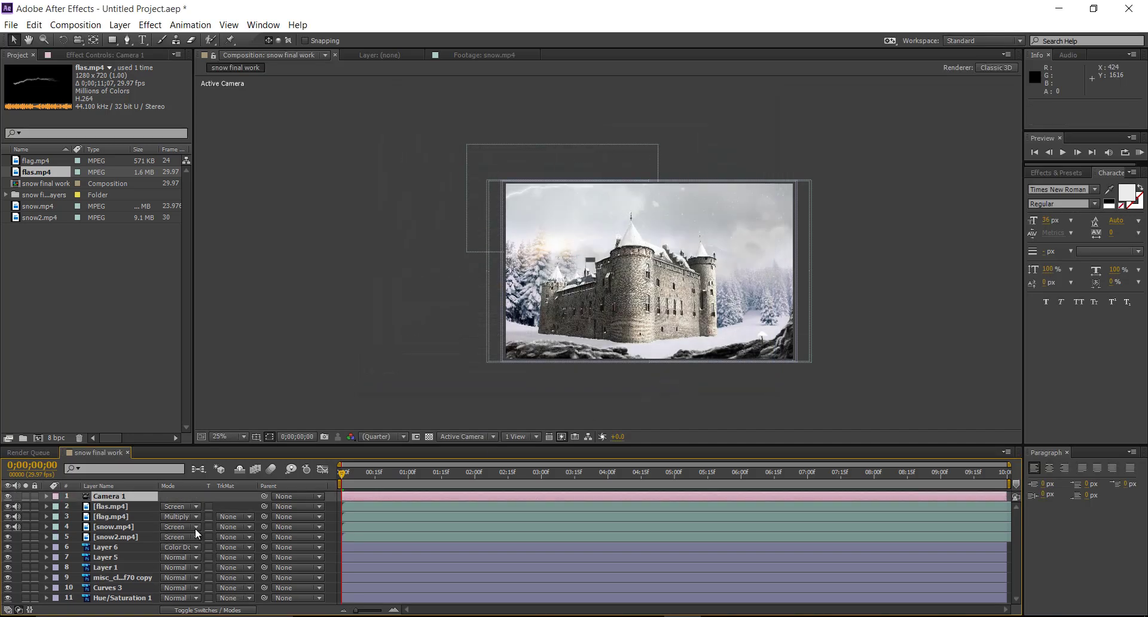
click(45, 497)
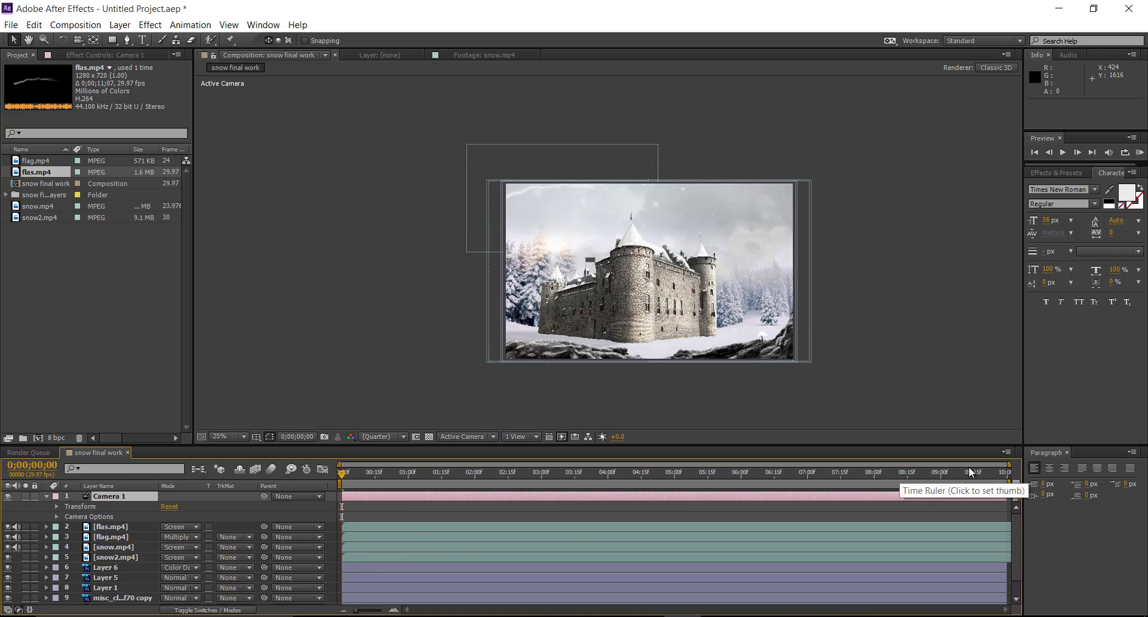
click(1007, 453)
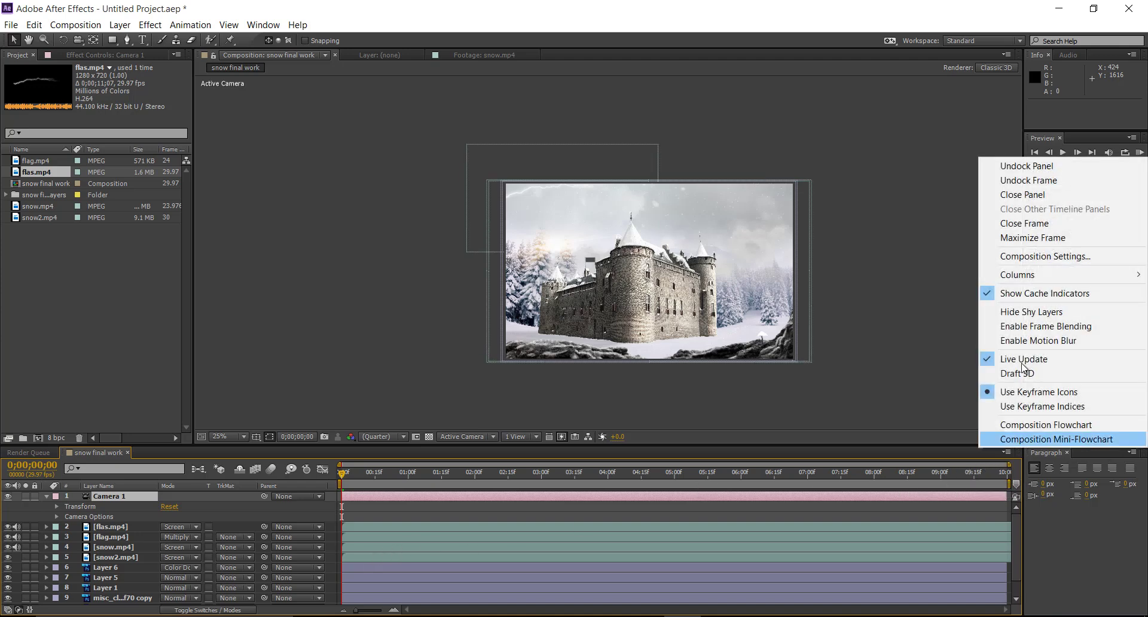
click(1036, 258)
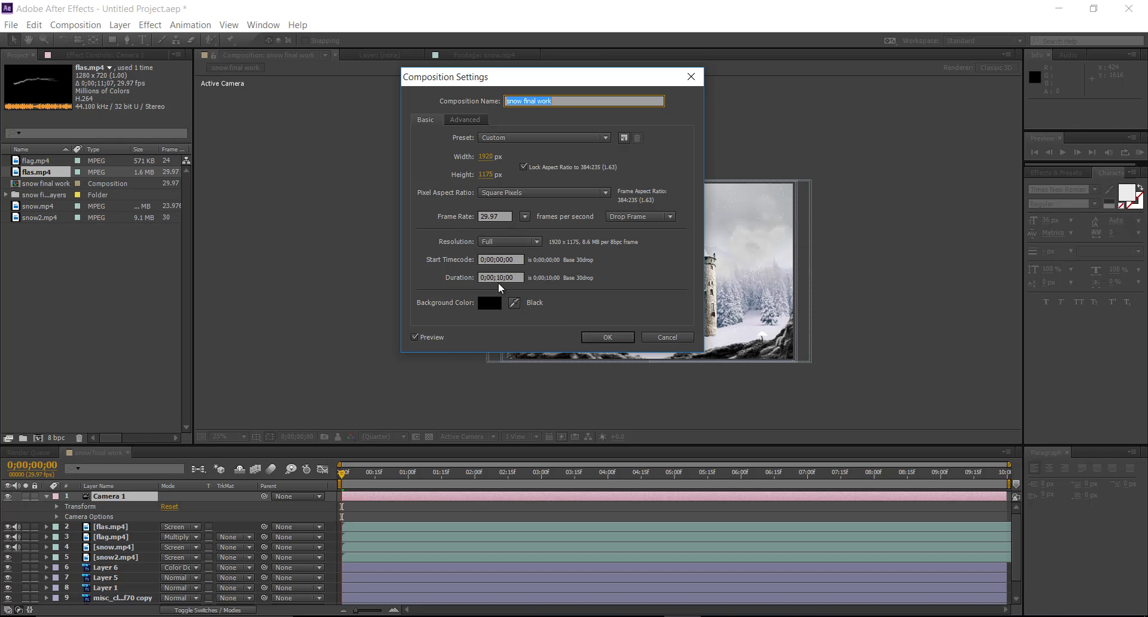
click(605, 337)
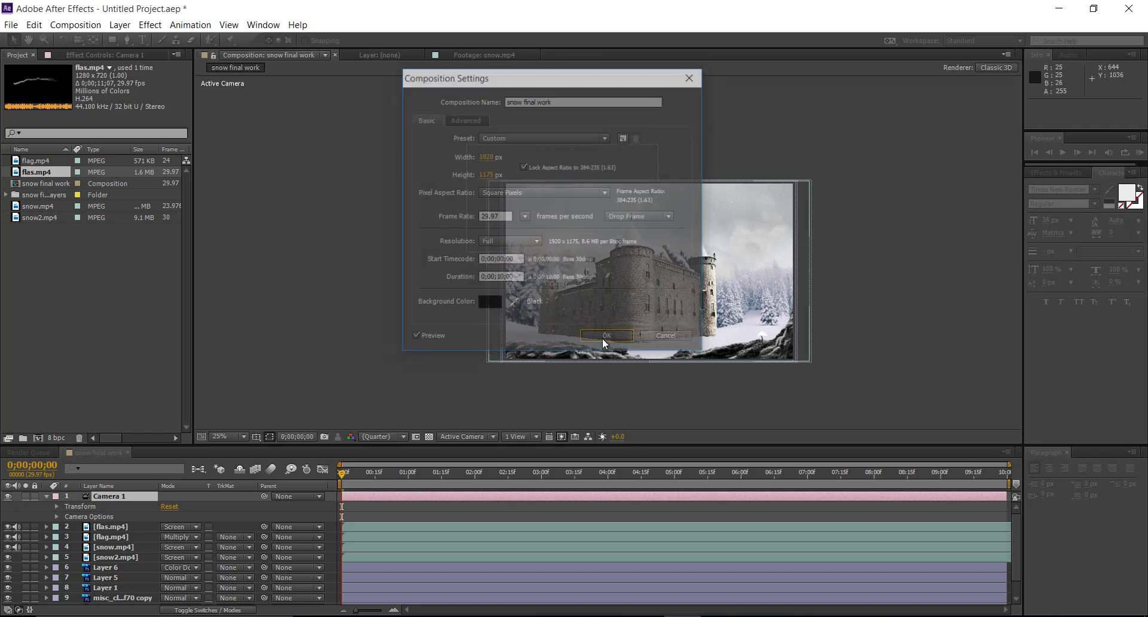
click(85, 508)
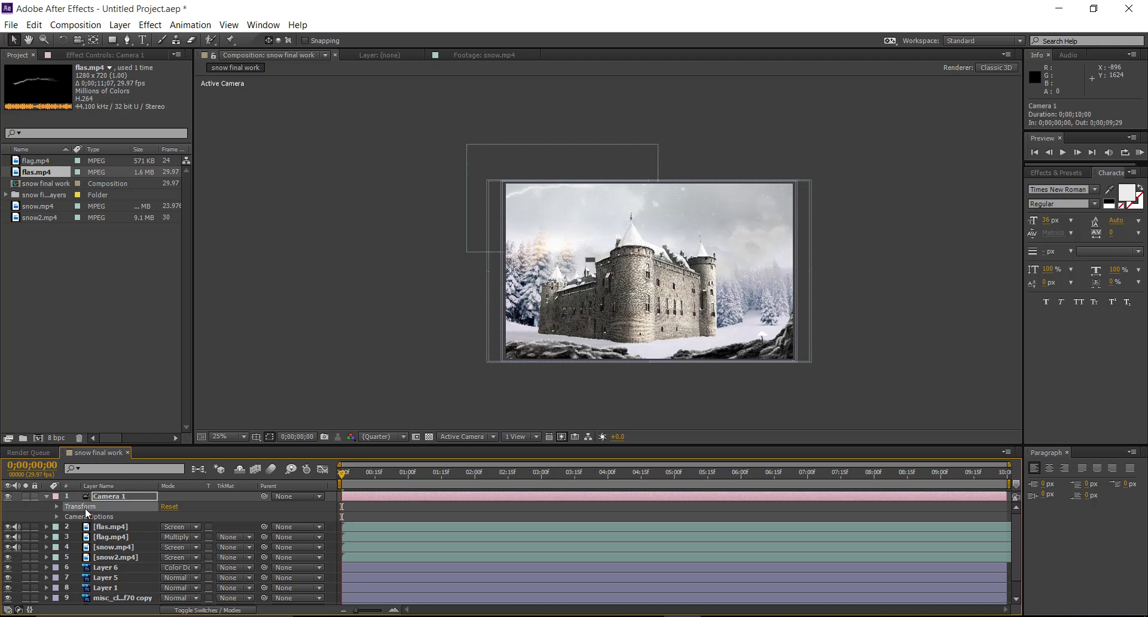
Step: Keyframe Camera 1's Position at the last frame, pushed in close to the castle
click(56, 506)
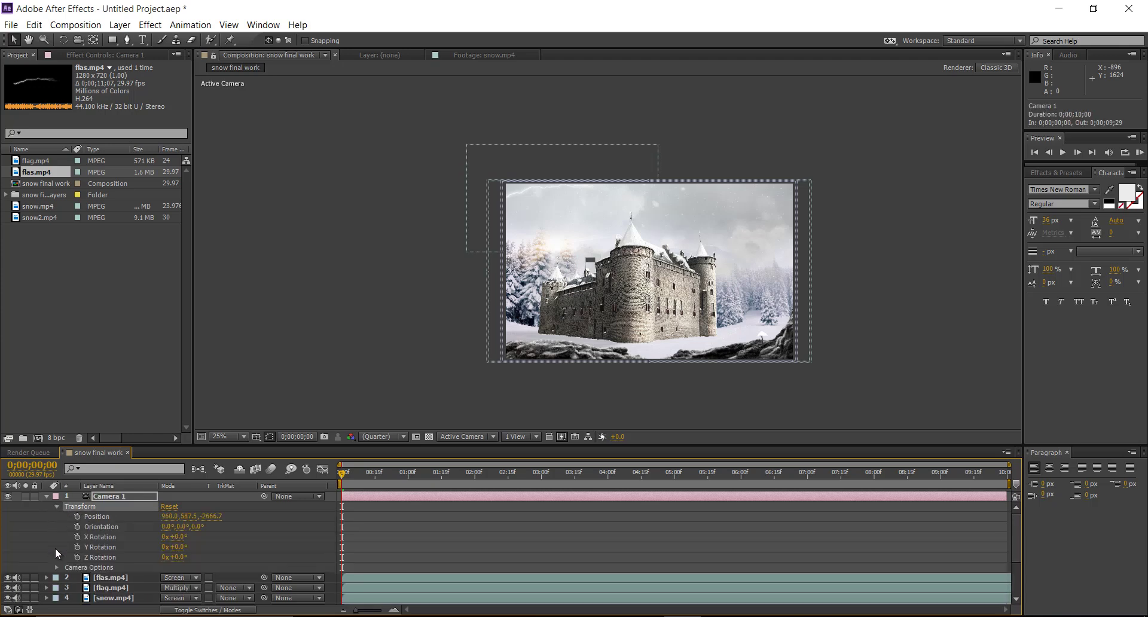
click(99, 518)
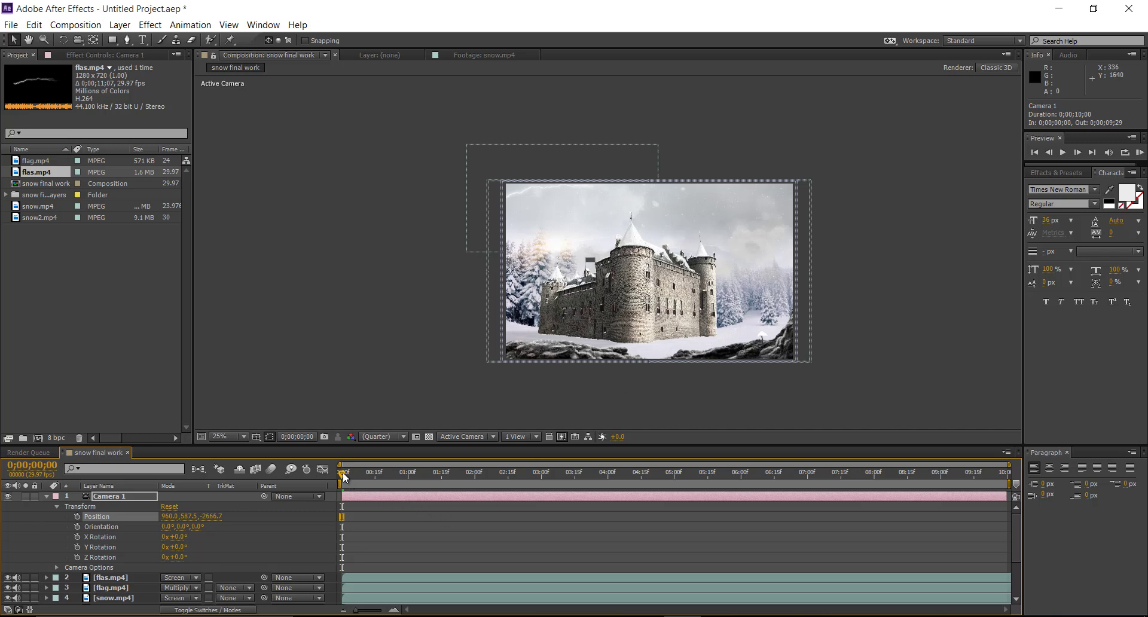
drag(343, 474, 1027, 489)
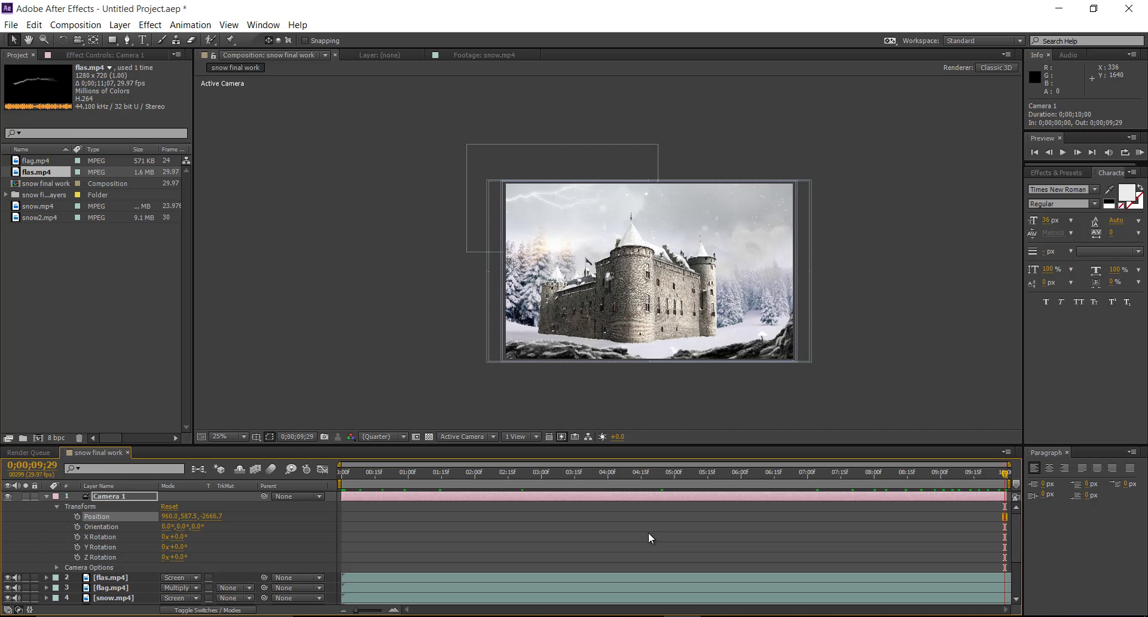
click(77, 517)
drag(212, 517, 461, 528)
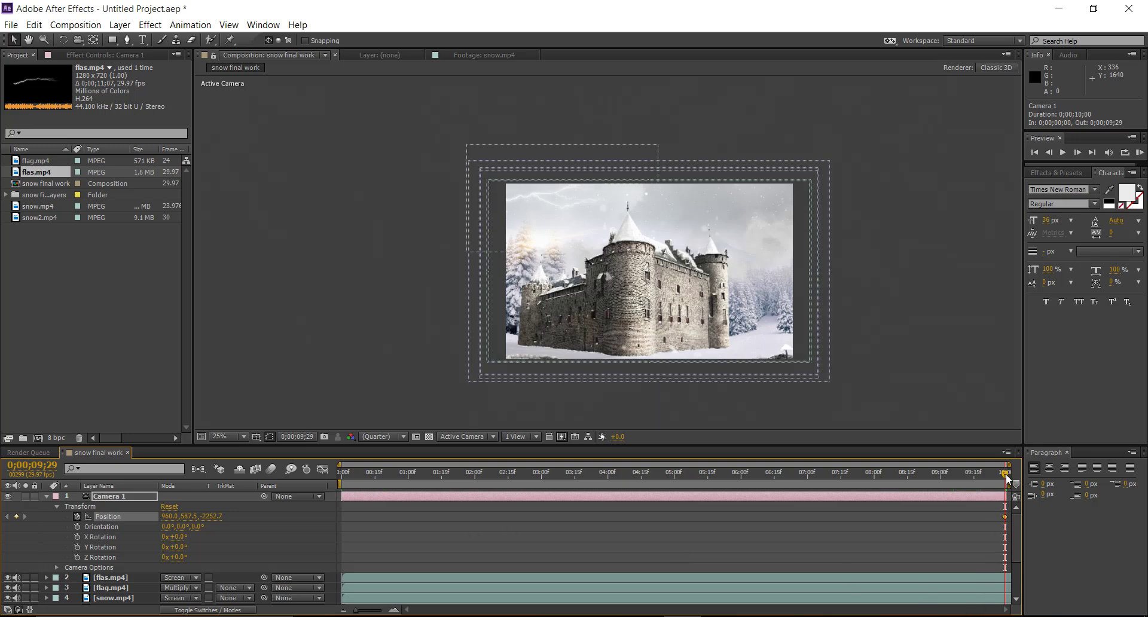
Step: Set the first-frame camera Position Z to -2611.7 and preview the push-in
drag(1006, 479, 302, 516)
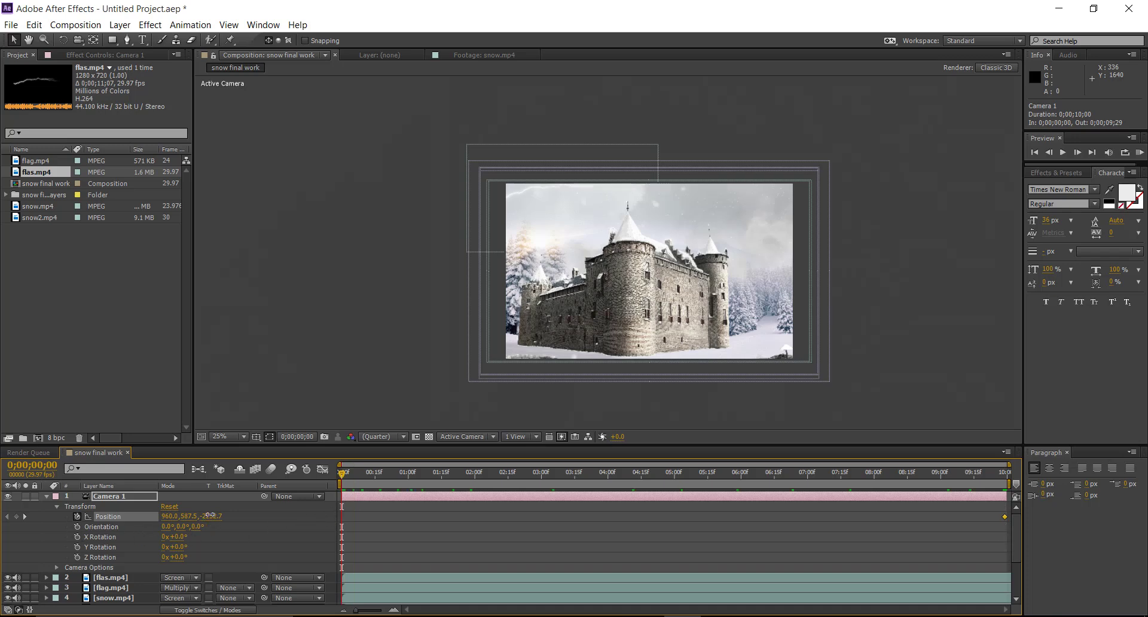
drag(207, 516, 4, 518)
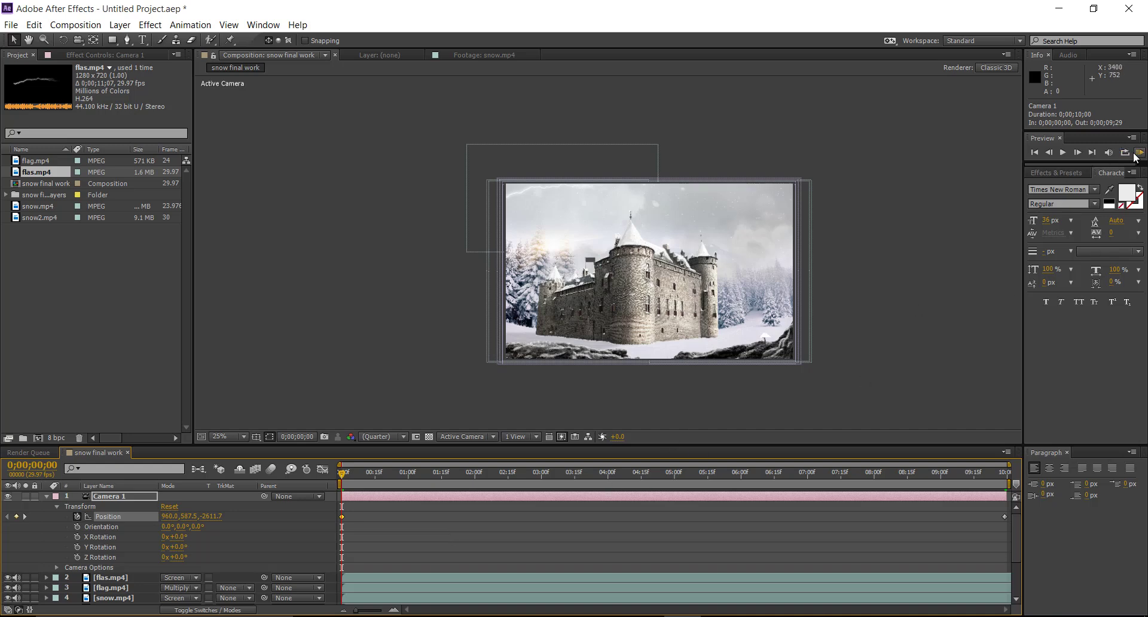
click(1062, 152)
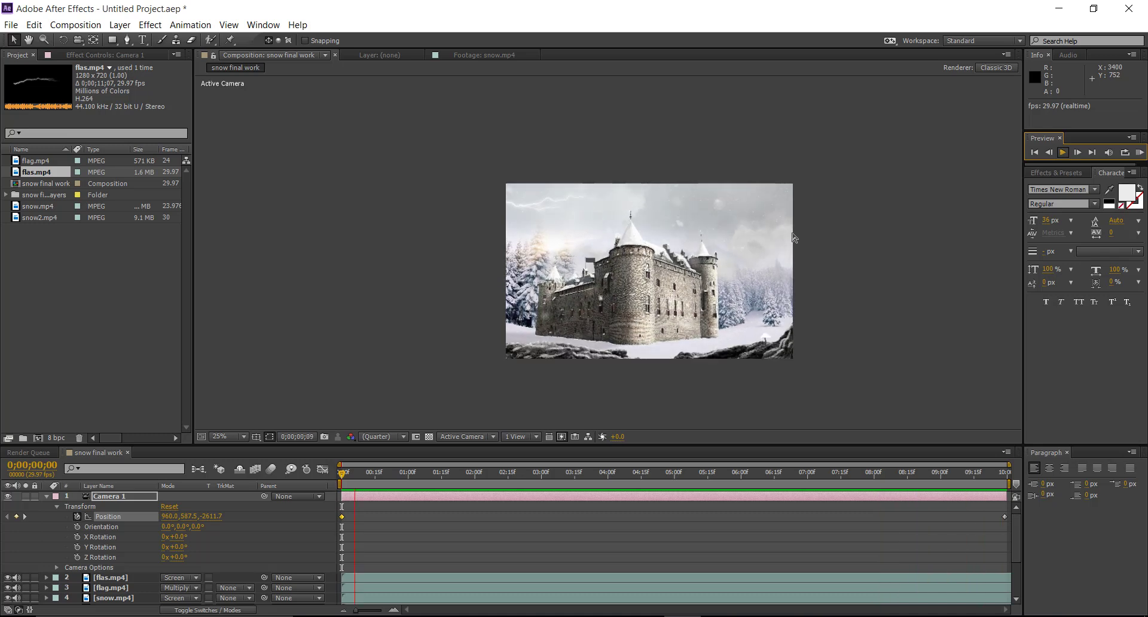
Step: Make flag.mp4 a 3D layer and nudge it along X onto the flagpole at 555, 525.5
click(1063, 153)
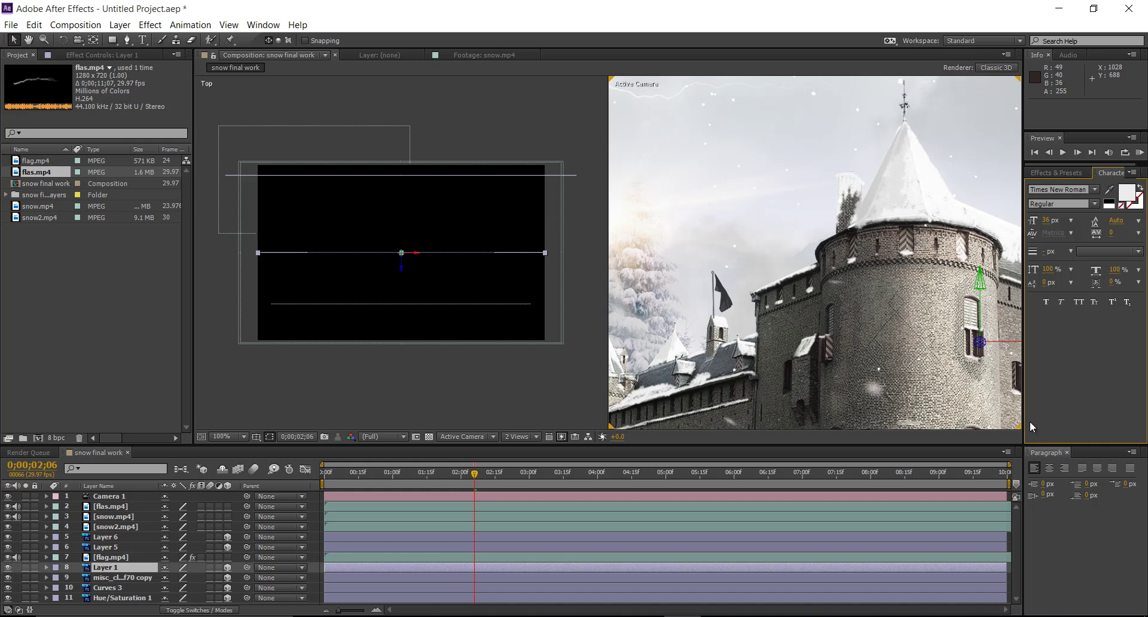
click(111, 557)
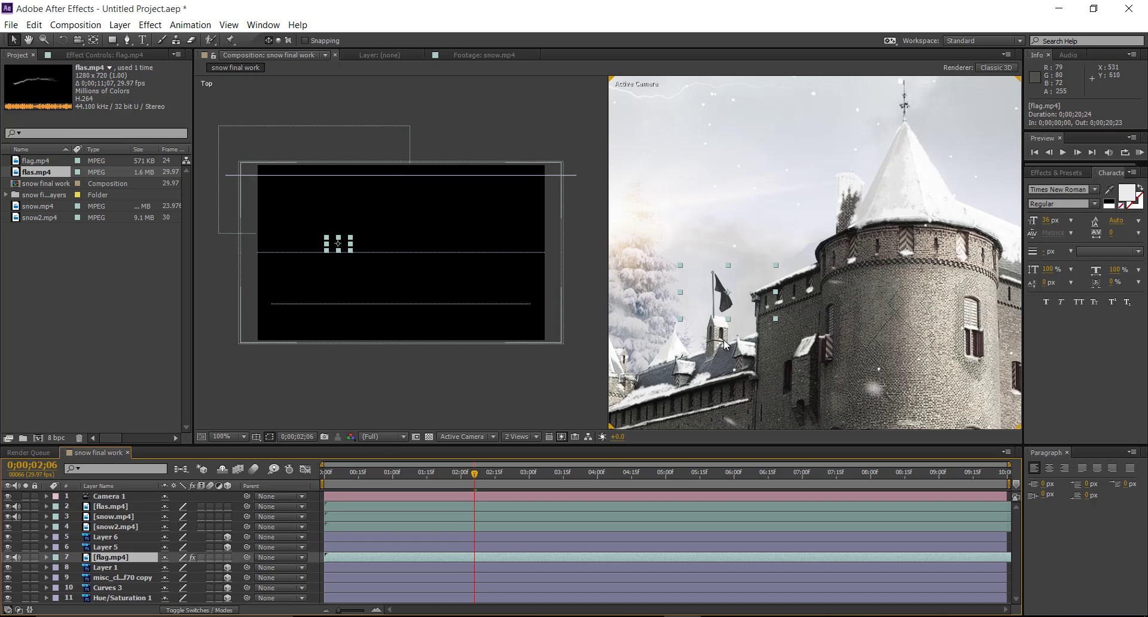
click(227, 557)
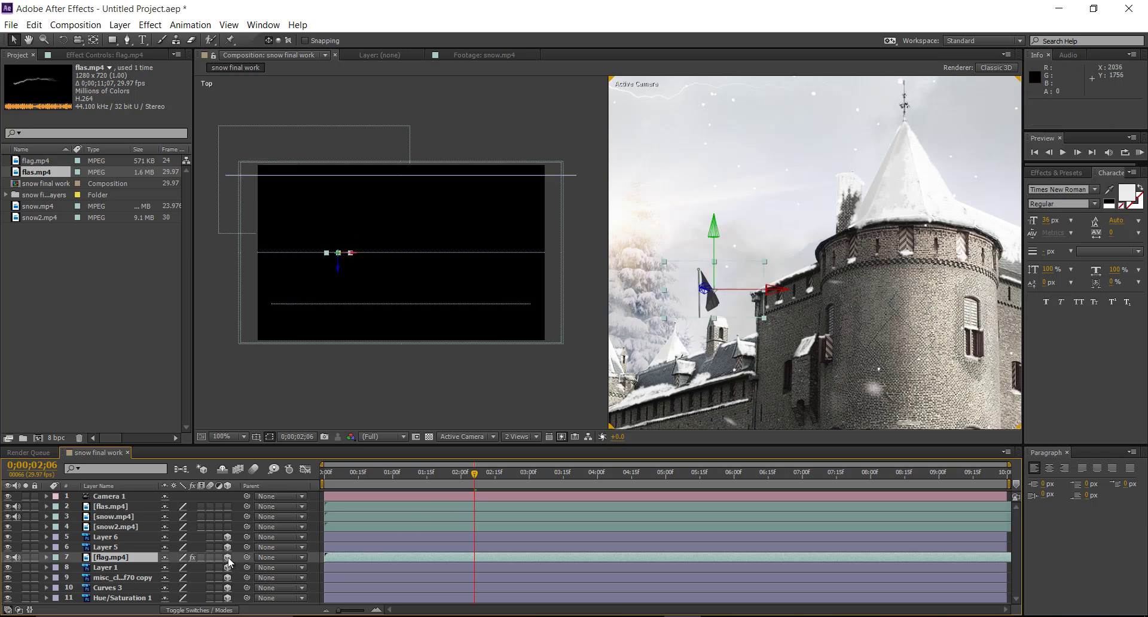
drag(776, 299, 785, 293)
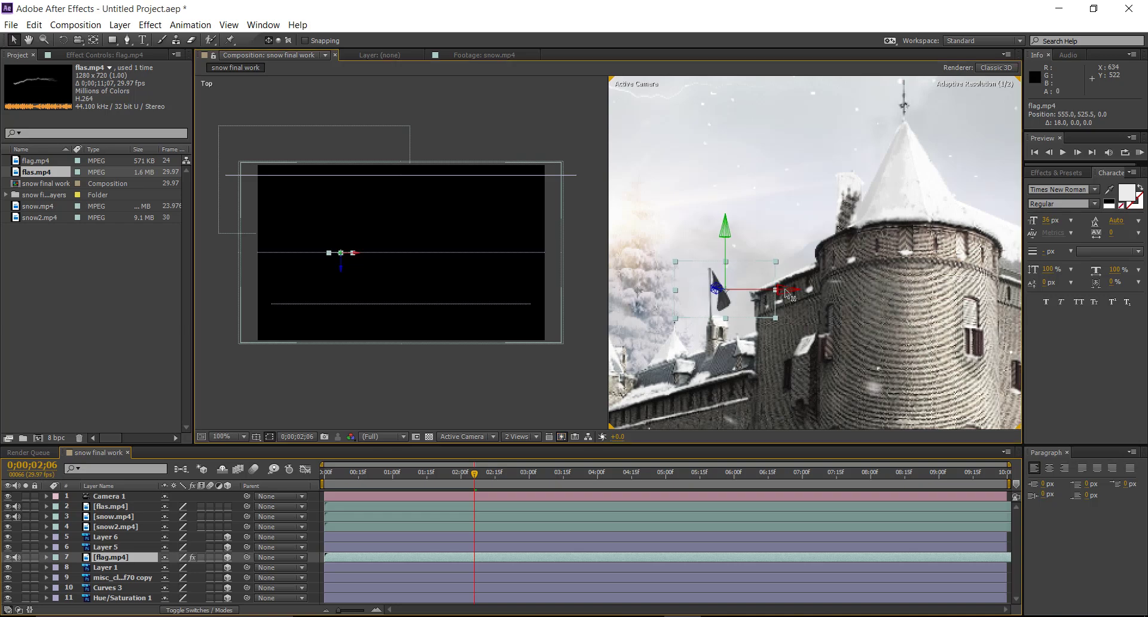
Step: Scrub through the composition to check the flag, then switch the viewer to 1 View
click(481, 474)
drag(503, 473, 834, 478)
drag(474, 474, 324, 474)
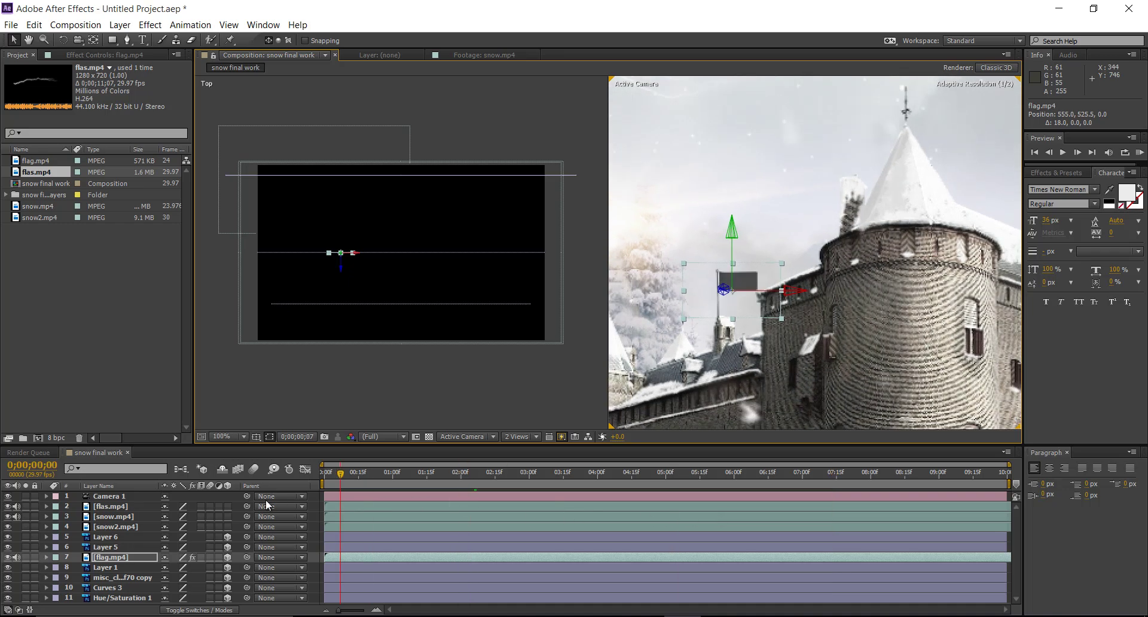
click(526, 436)
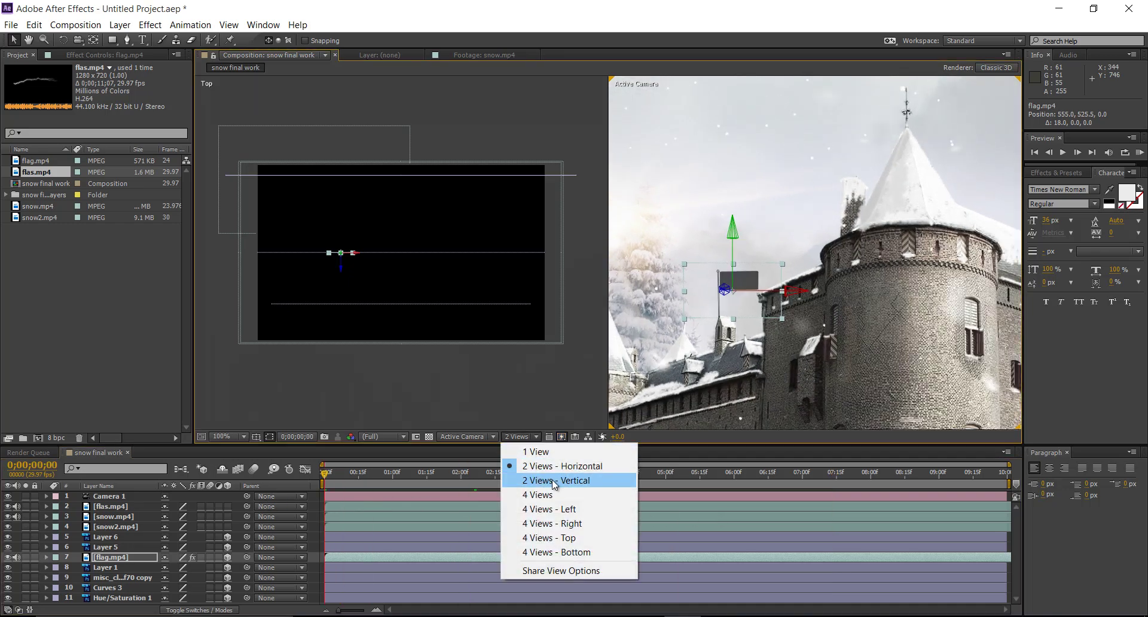
click(555, 453)
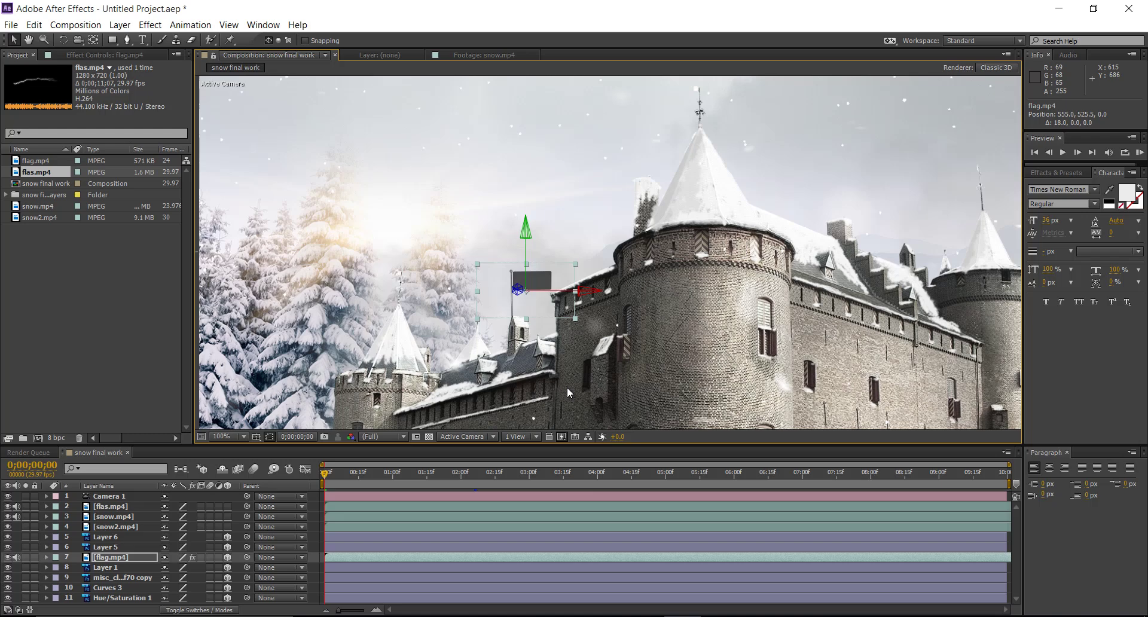
scroll(567, 393, down, 4)
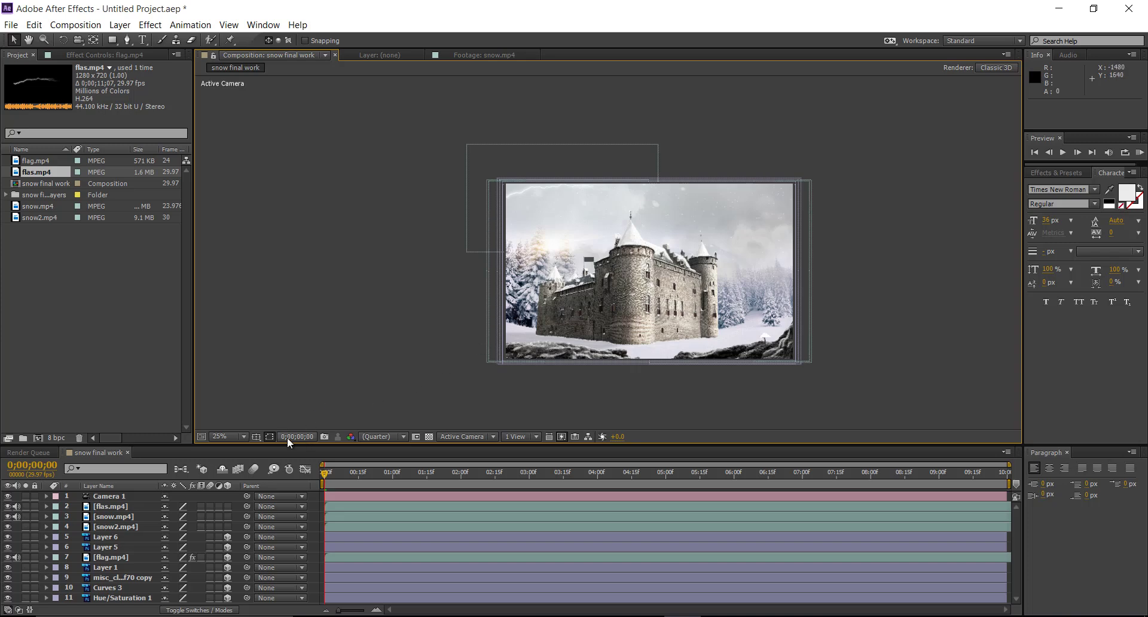
Step: Fit the frame in the viewer and play a preview of the animation
click(237, 436)
click(284, 214)
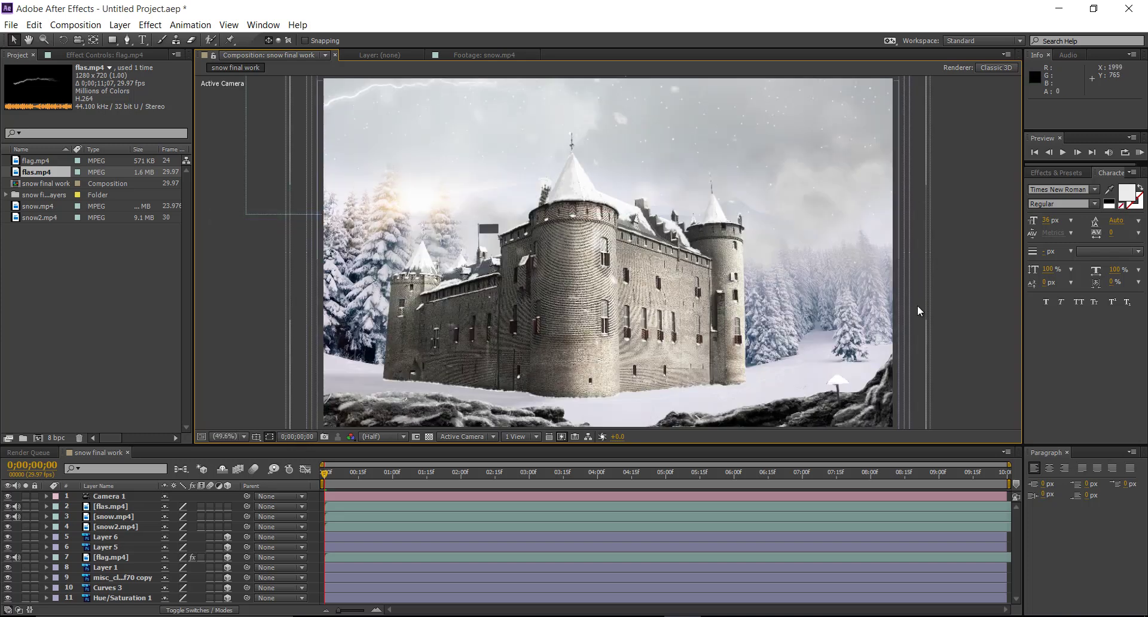
click(1062, 152)
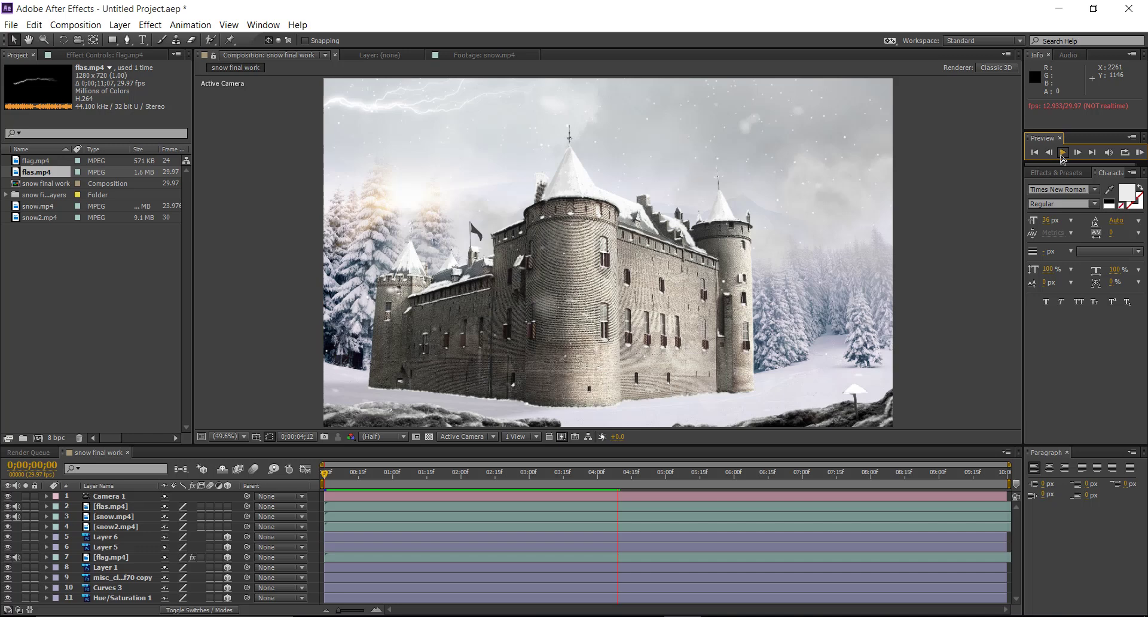
key(space)
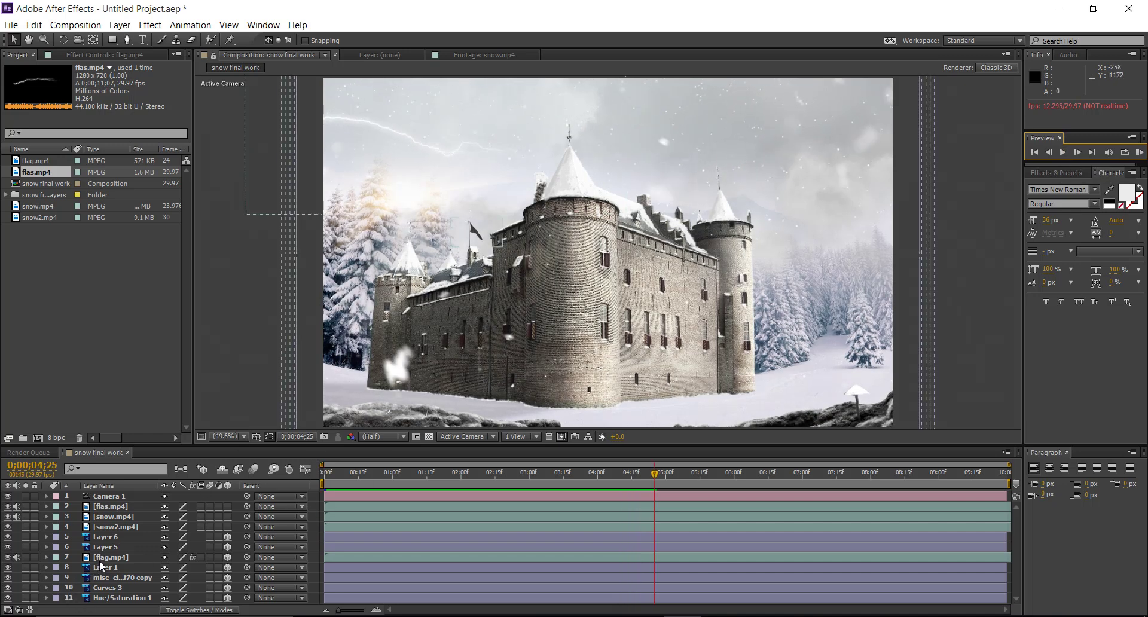
Step: Lower the flag.mp4 layer's Opacity to 51%
click(47, 559)
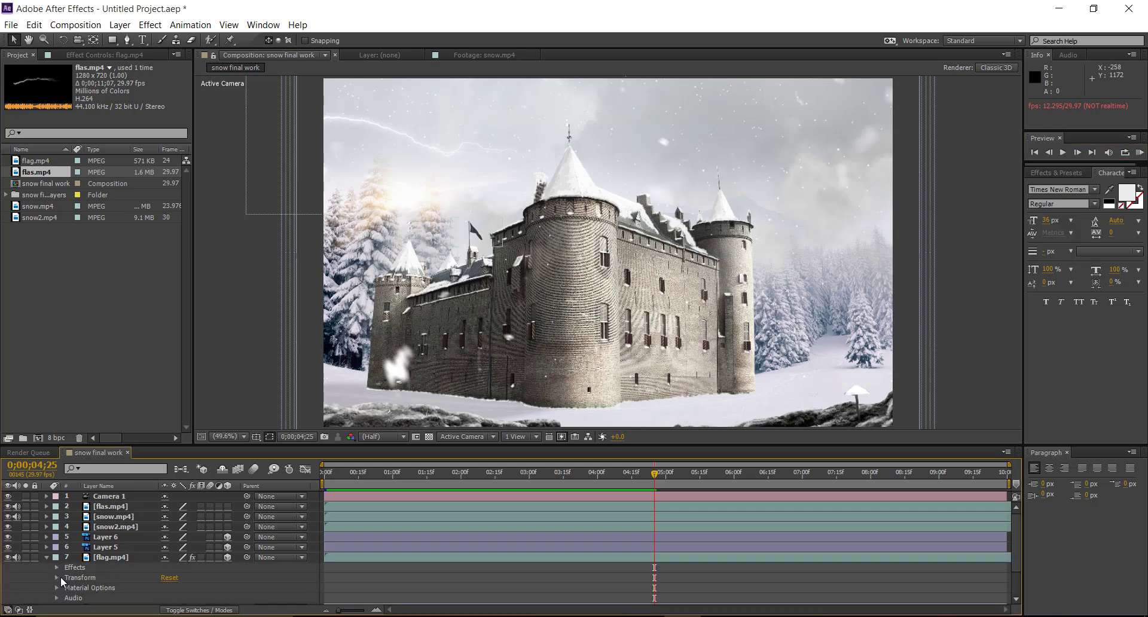
click(56, 577)
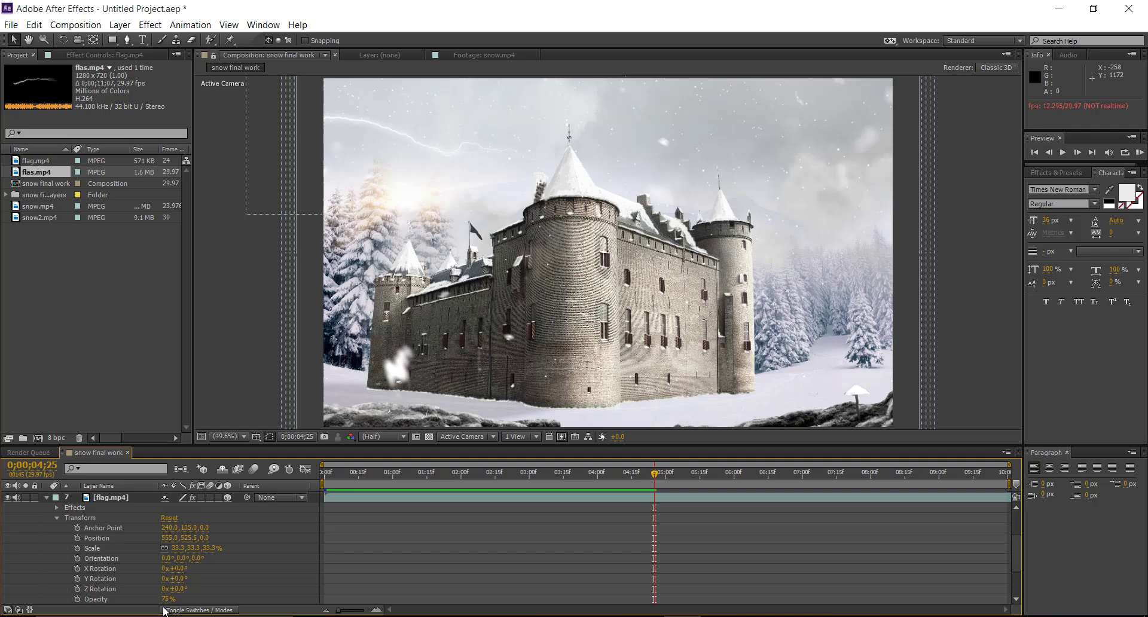
drag(165, 600, 150, 601)
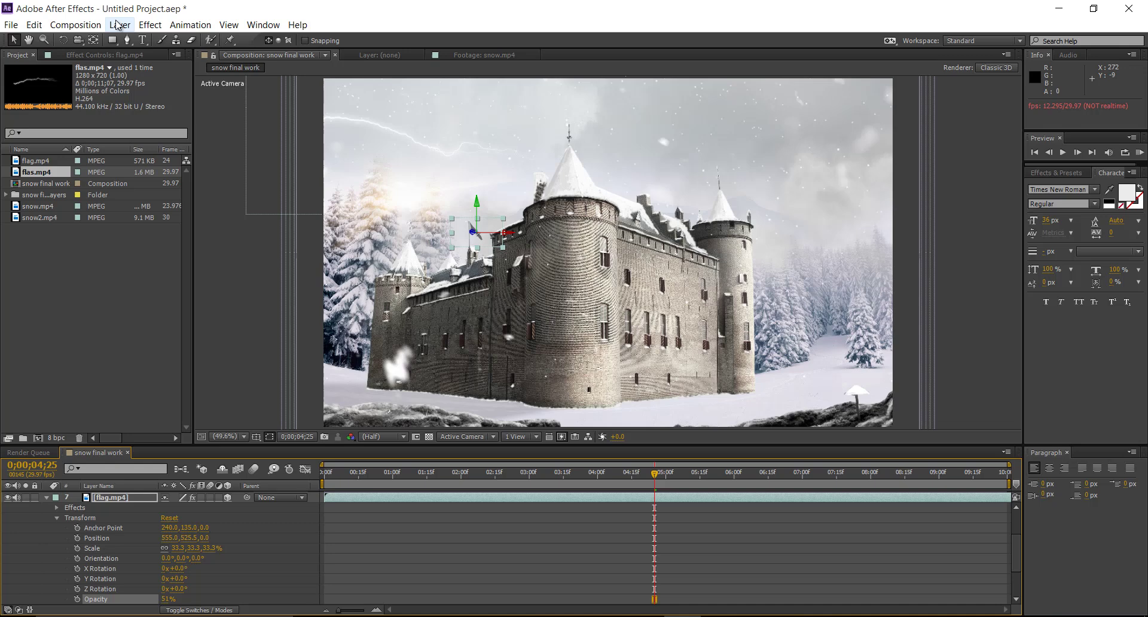
Step: Add snow final work to the Render Queue as QuickTime with the H.264 codec, output to snow final work.mov
click(92, 29)
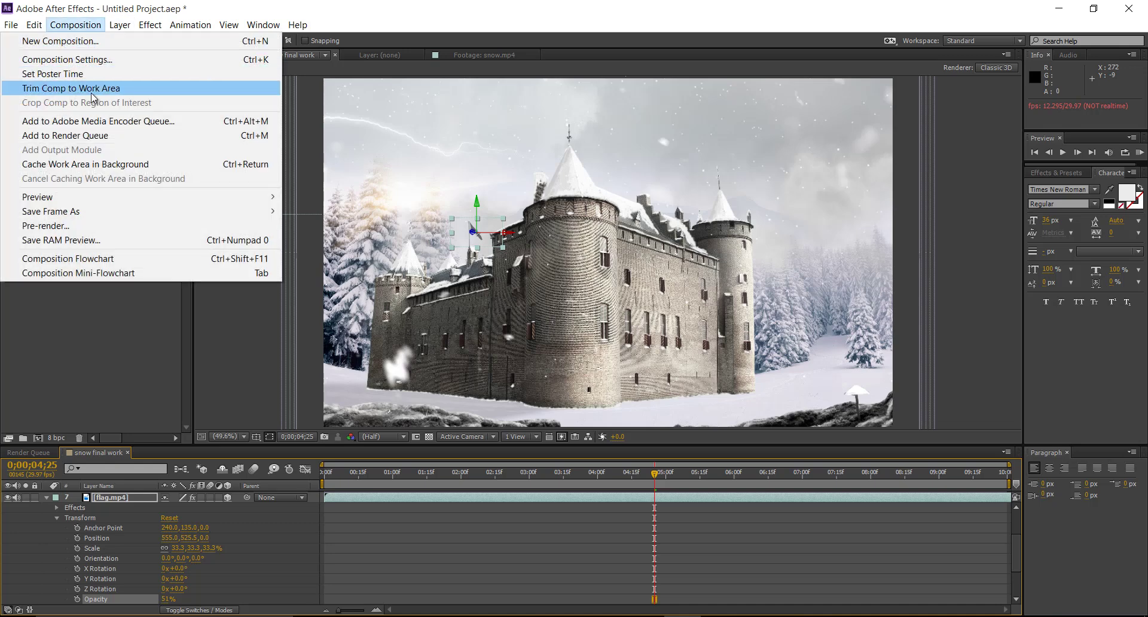
click(90, 136)
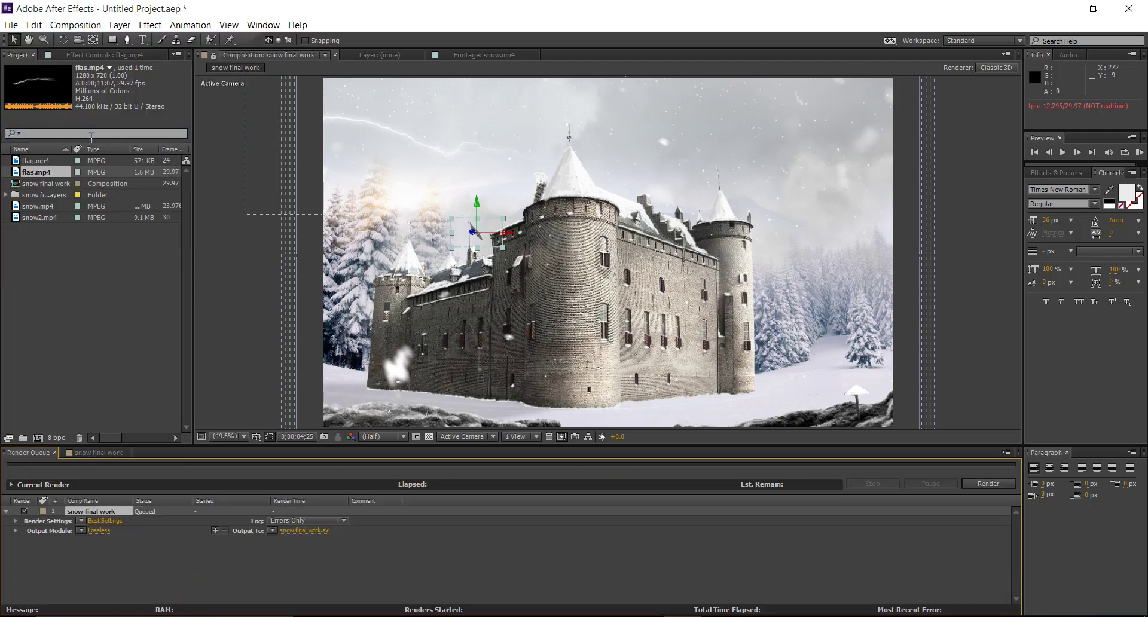
click(99, 530)
click(599, 146)
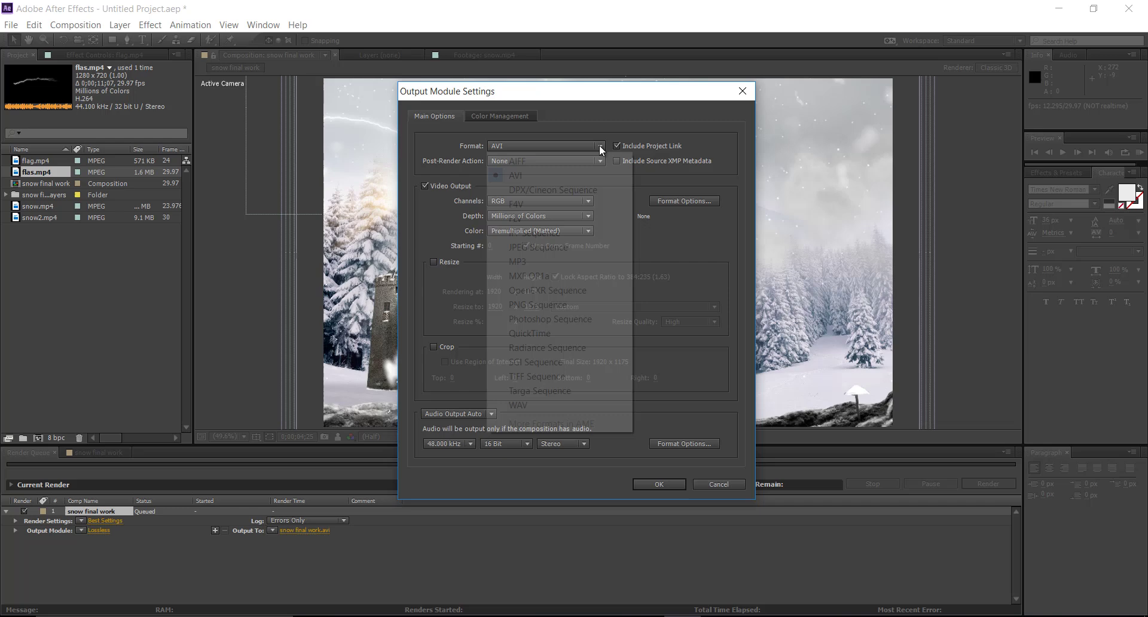
click(547, 333)
click(699, 199)
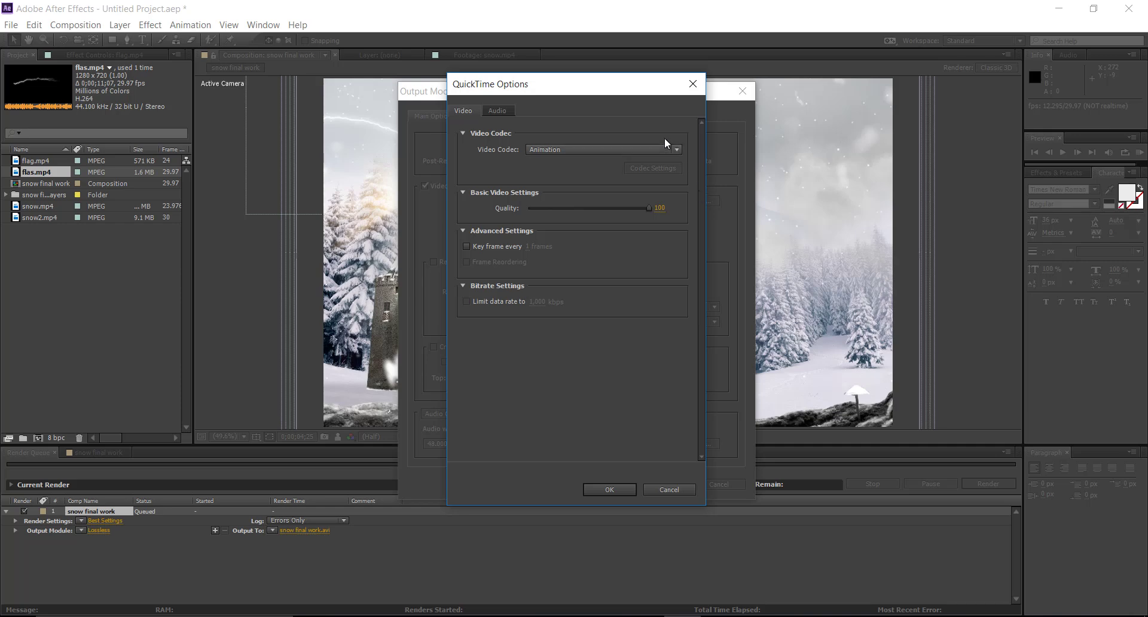
click(655, 148)
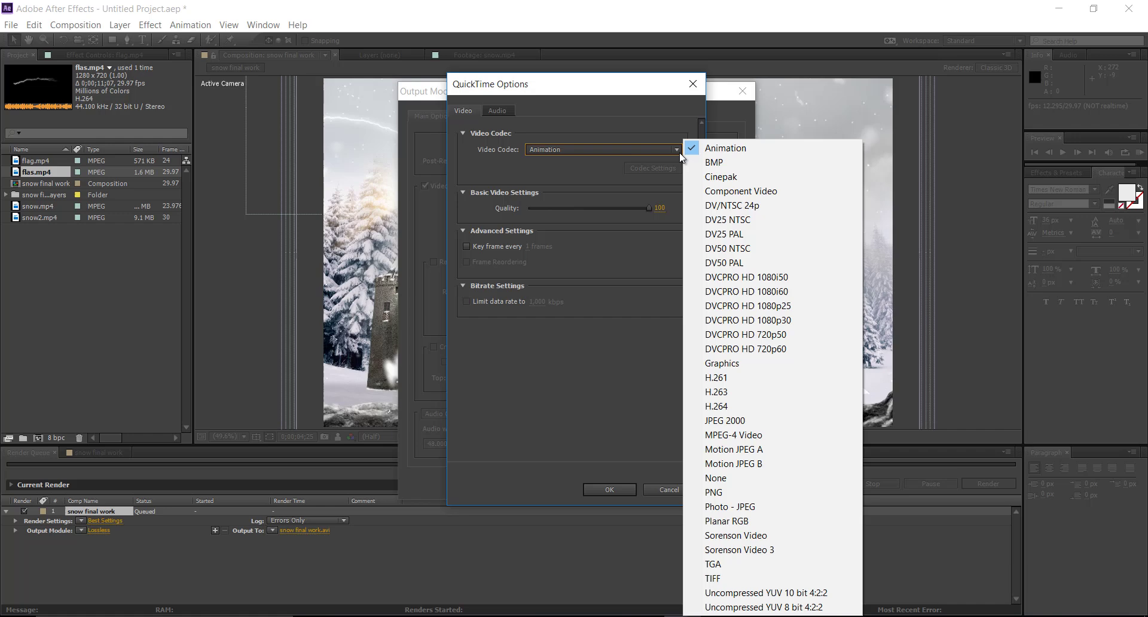
click(745, 407)
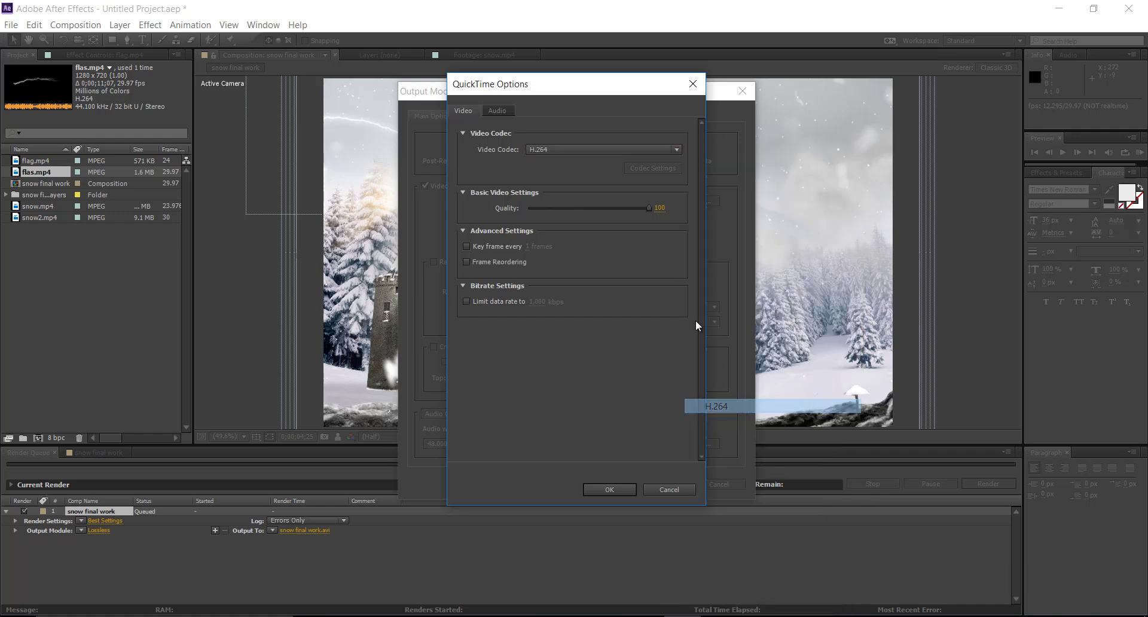
click(608, 485)
click(657, 483)
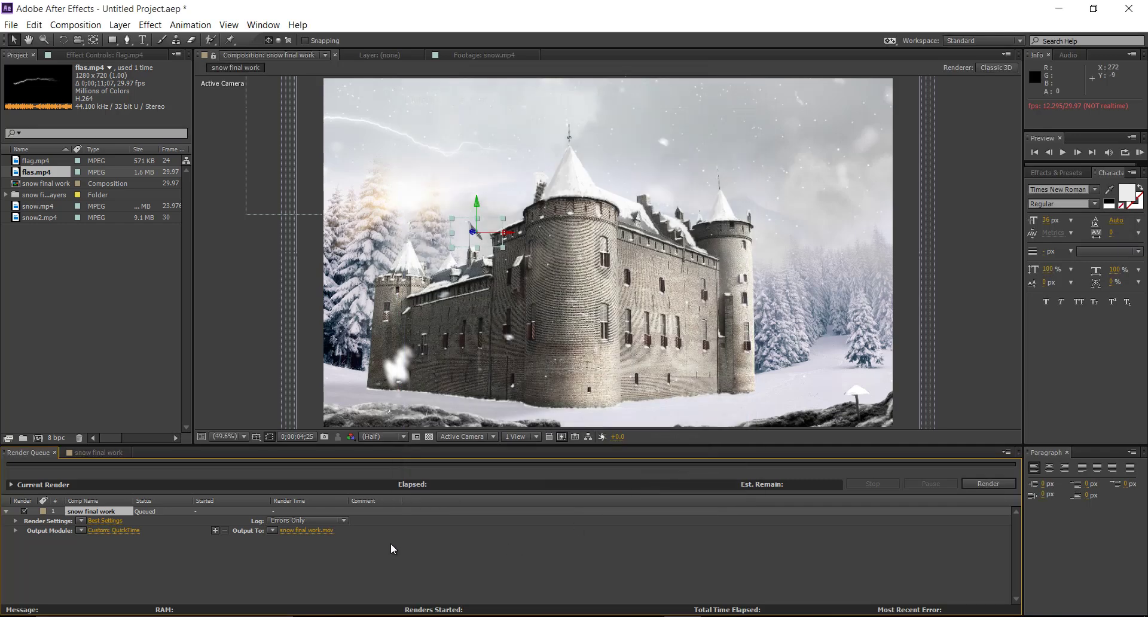
Step: Render the queued snow final work composition to snow final work.mov
click(1002, 484)
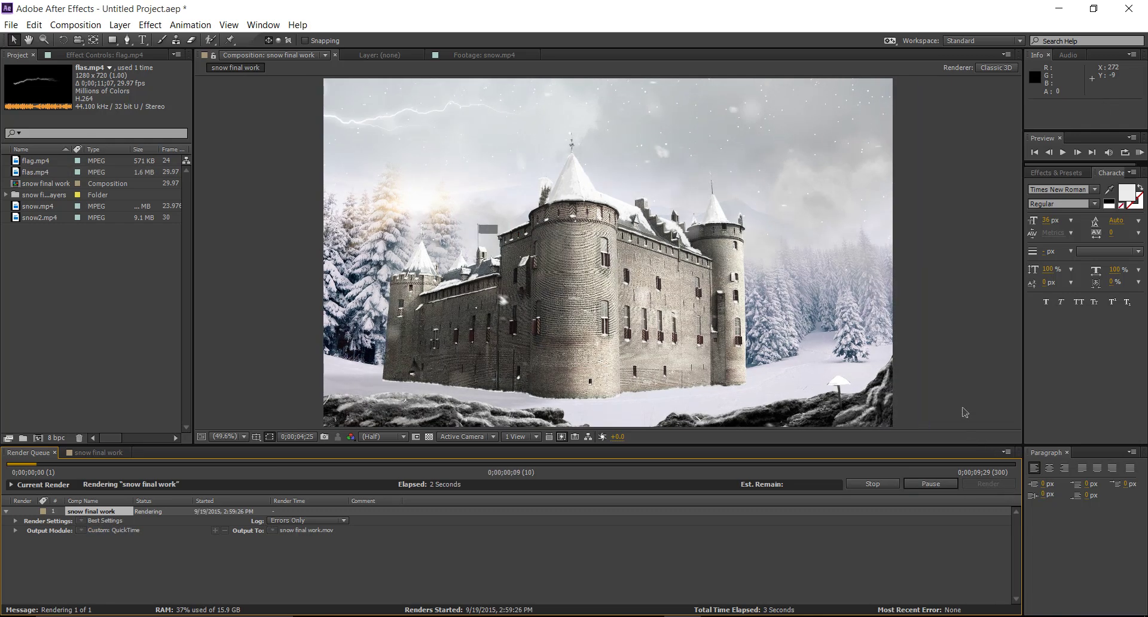